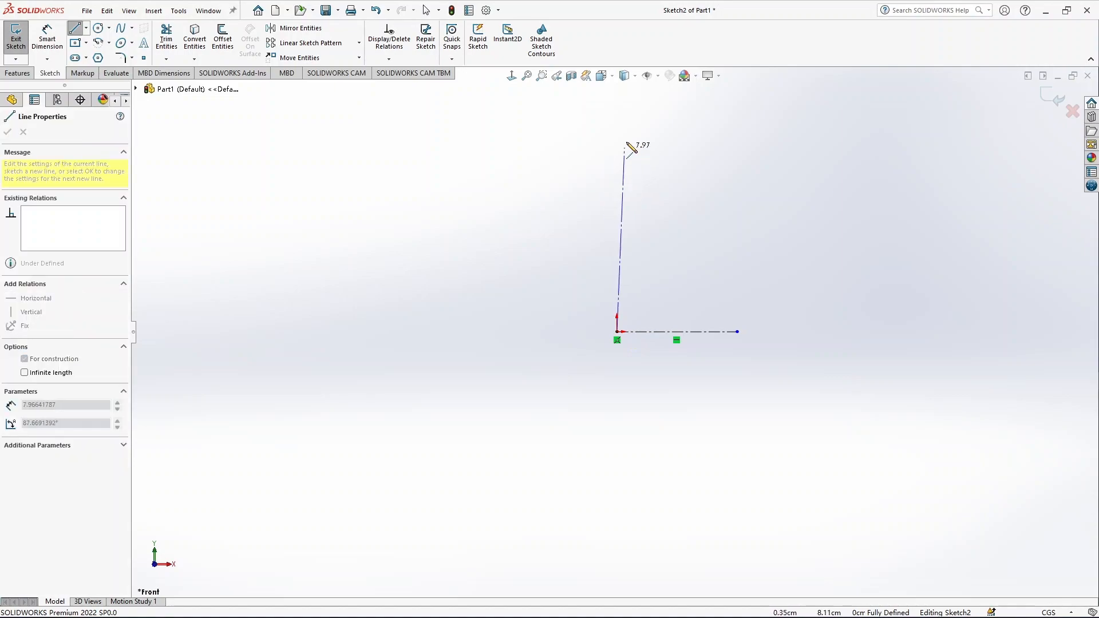
Step: Finish the vertical centerline straight up from the origin and set its length to 4 cm
left_click(617, 130)
key("Escape")
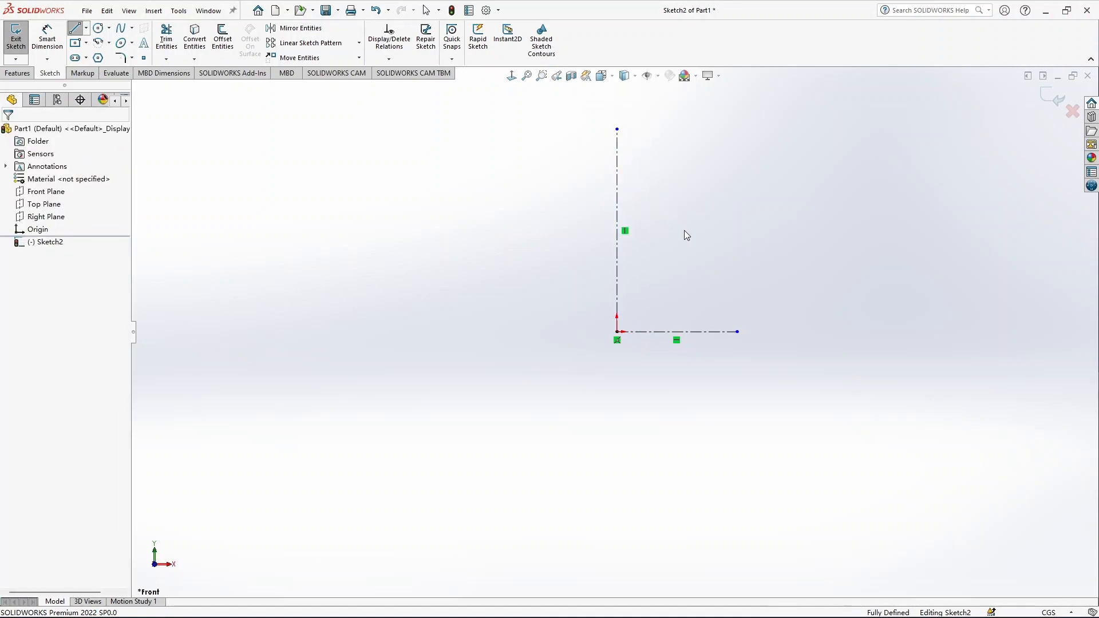
key("f")
left_click(61, 33)
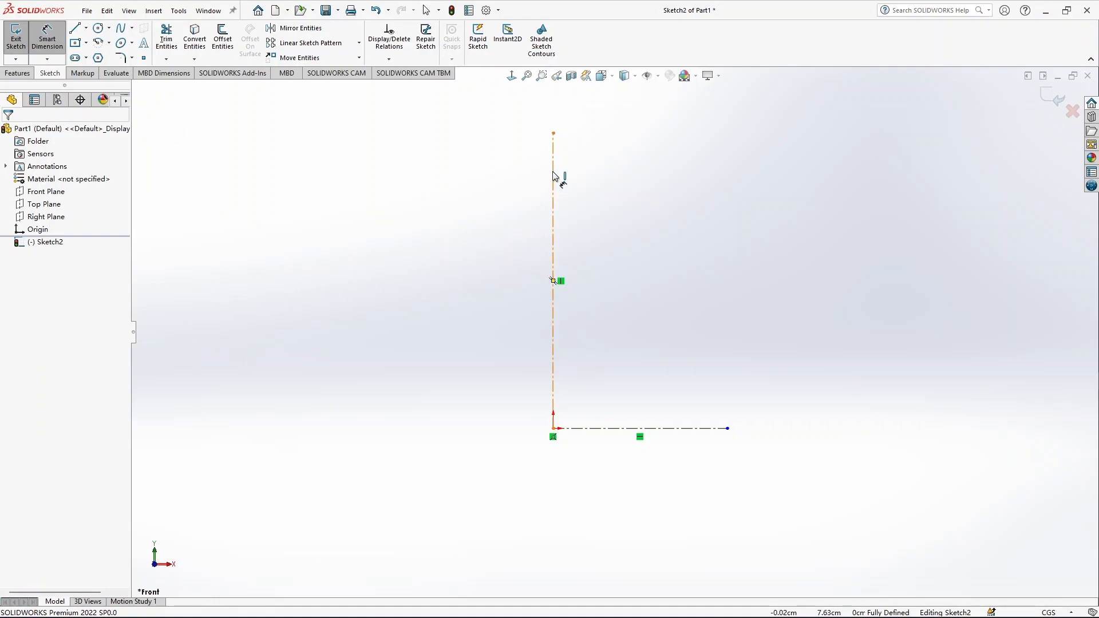
left_click(553, 173)
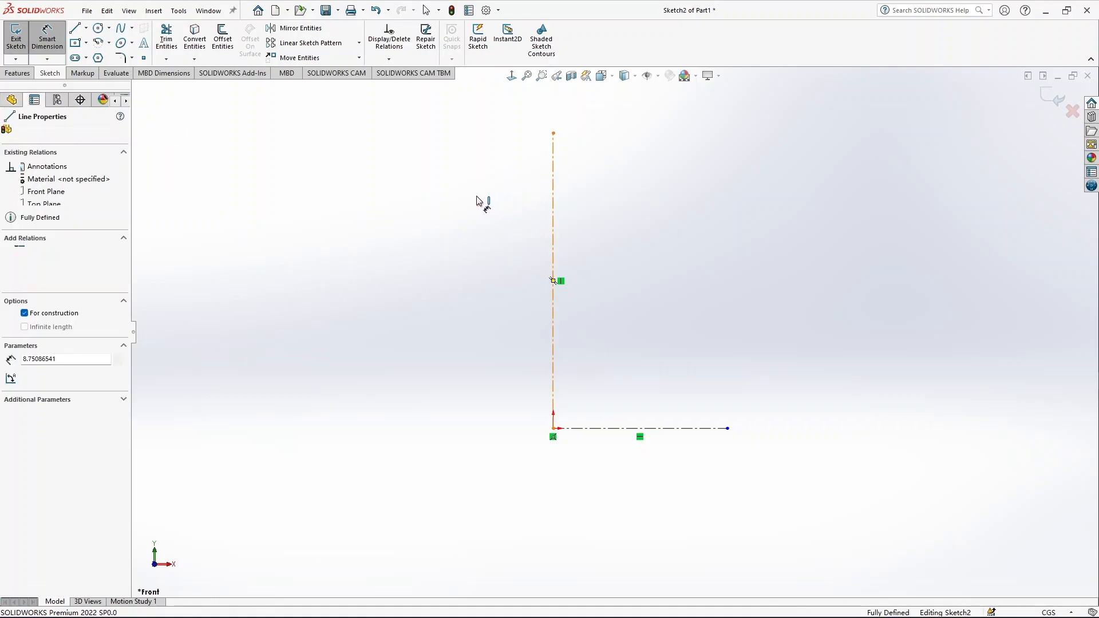
left_click(468, 223)
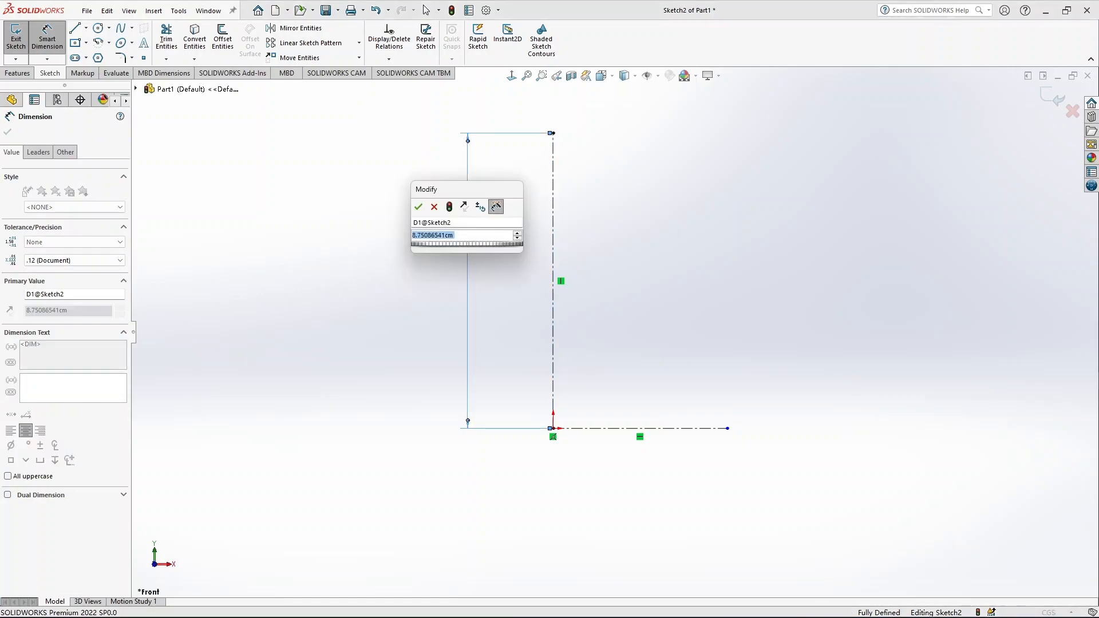
type("4")
key("Return")
Step: Dimension the horizontal centerline's length as 2 cm
left_click(653, 430)
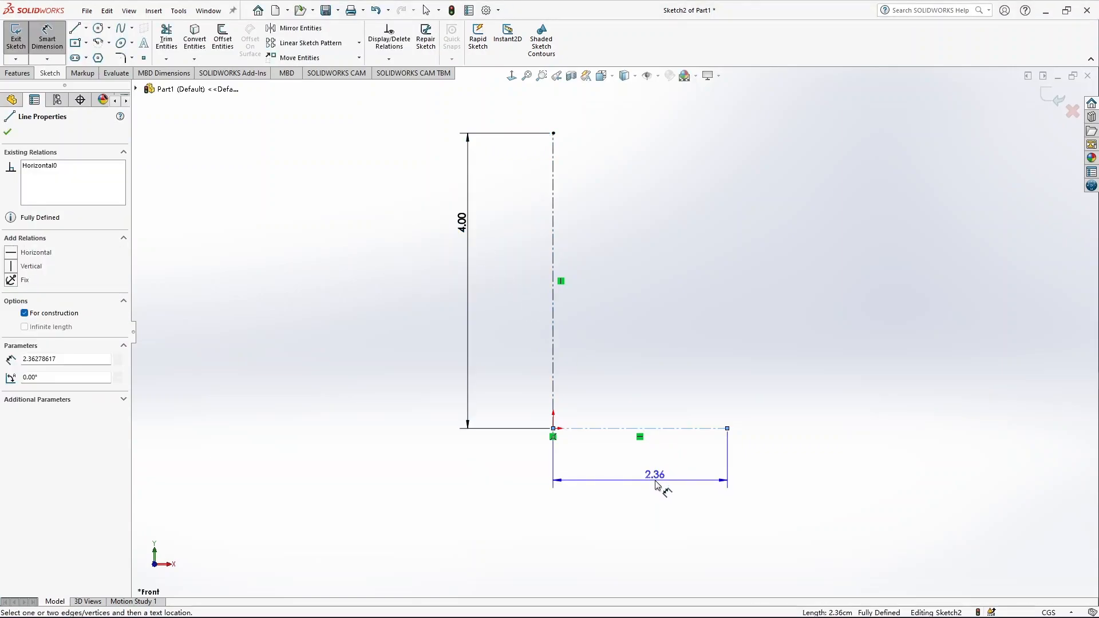
left_click(657, 486)
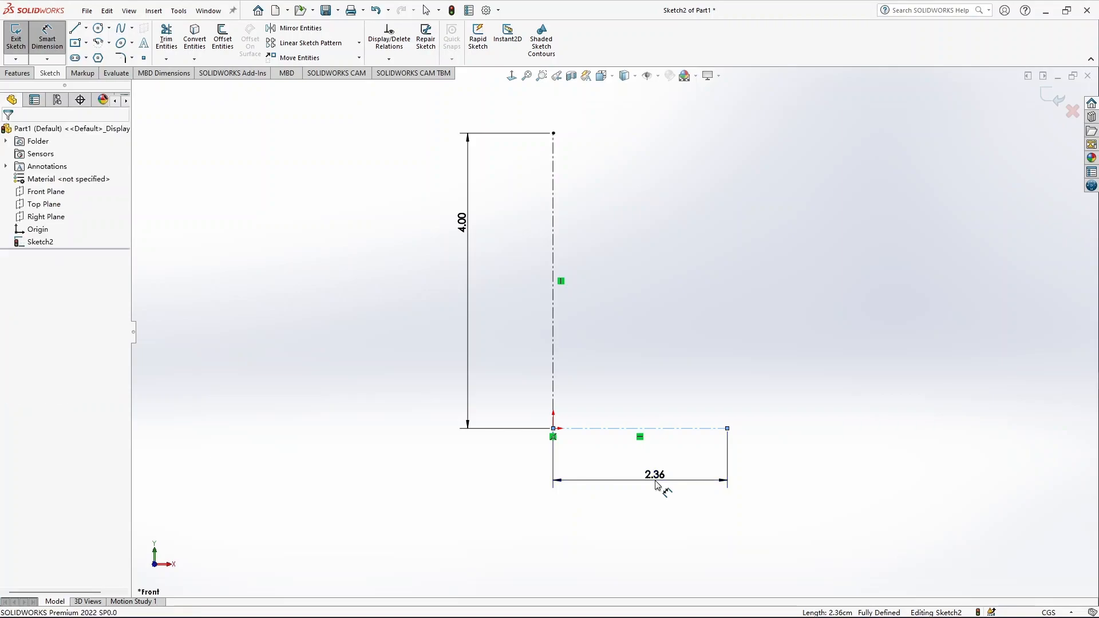
type("2.00cm")
key("Return")
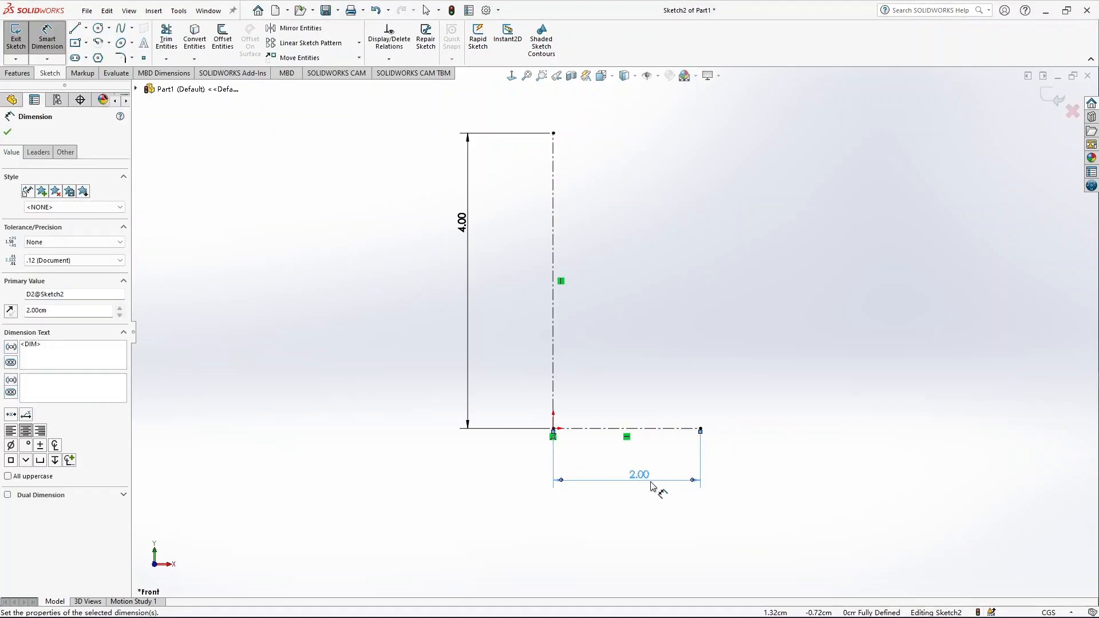
Step: Sketch a line chain from the vertical centerline's upper end with two tapered grooves between three flat lands, the last about 0.26 cm wide
left_click(86, 27)
left_click(91, 42)
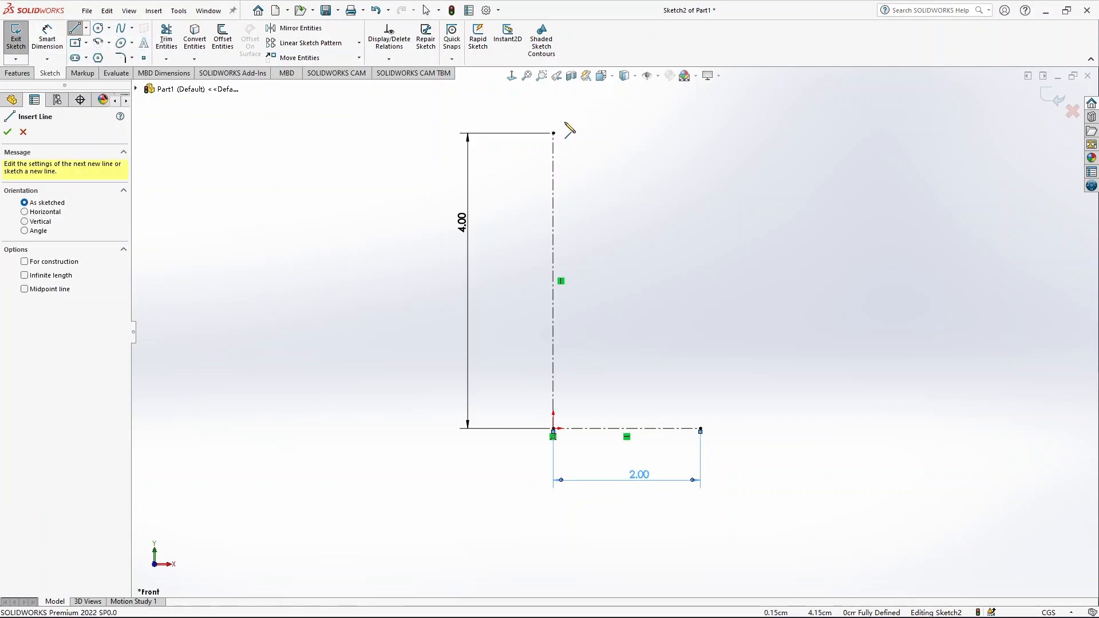
left_click(553, 133)
left_click(575, 132)
left_click(583, 167)
left_click(598, 167)
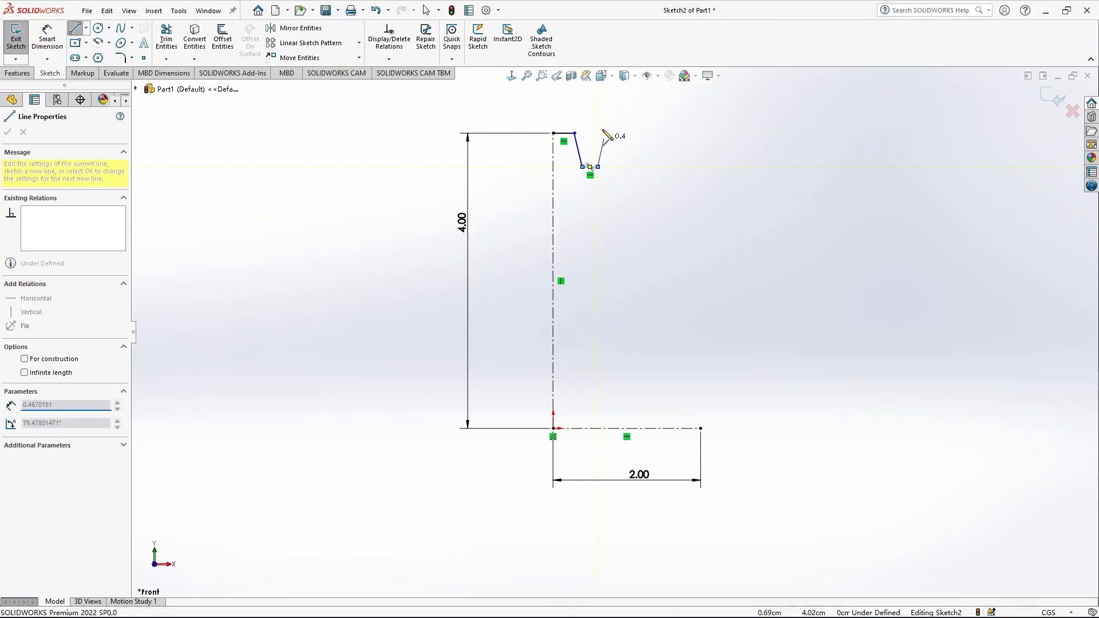
left_click(602, 133)
left_click(620, 133)
left_click(629, 167)
left_click(646, 167)
left_click(650, 133)
left_click(669, 132)
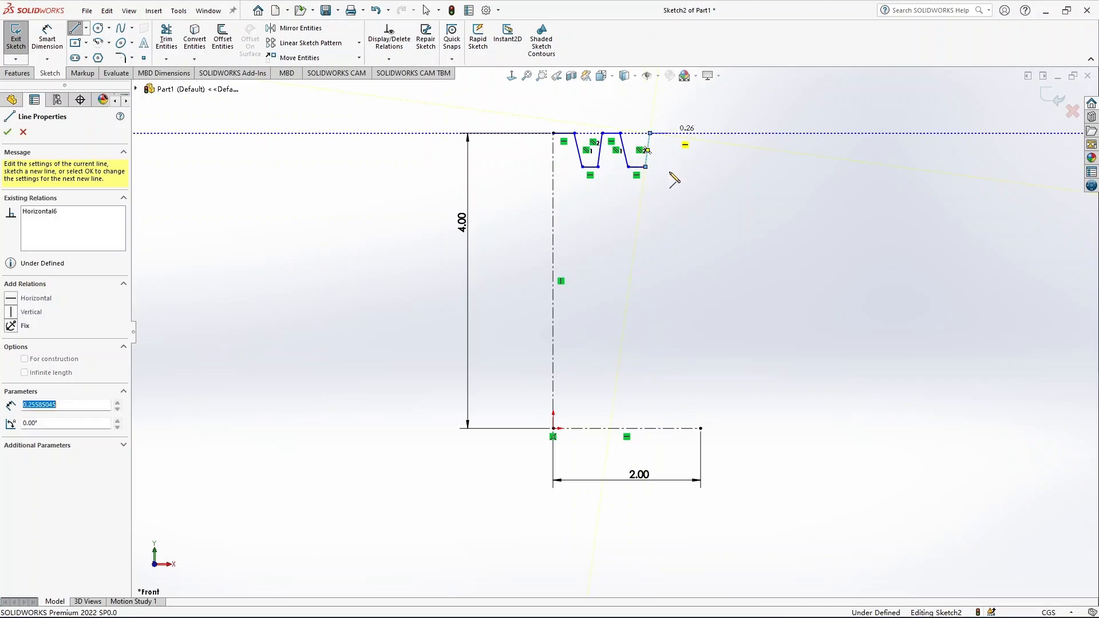
Step: Continue the profile down and inward, add a slanted line about 2.46 cm long, and end vertically at the horizontal centerline's outer endpoint
left_click(669, 191)
left_click(636, 191)
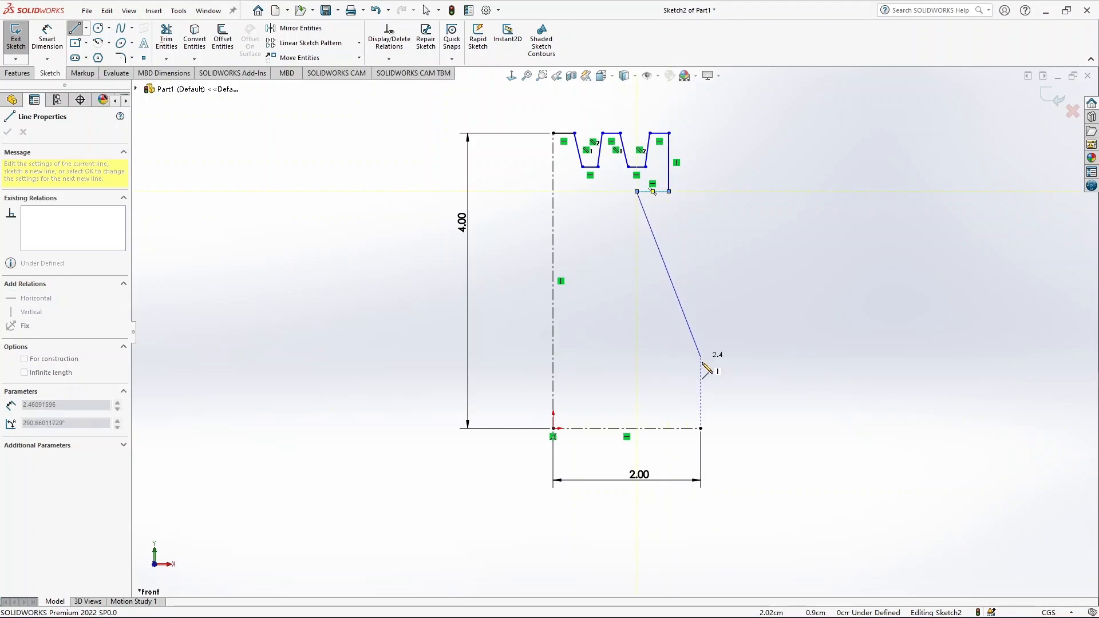
left_click(701, 362)
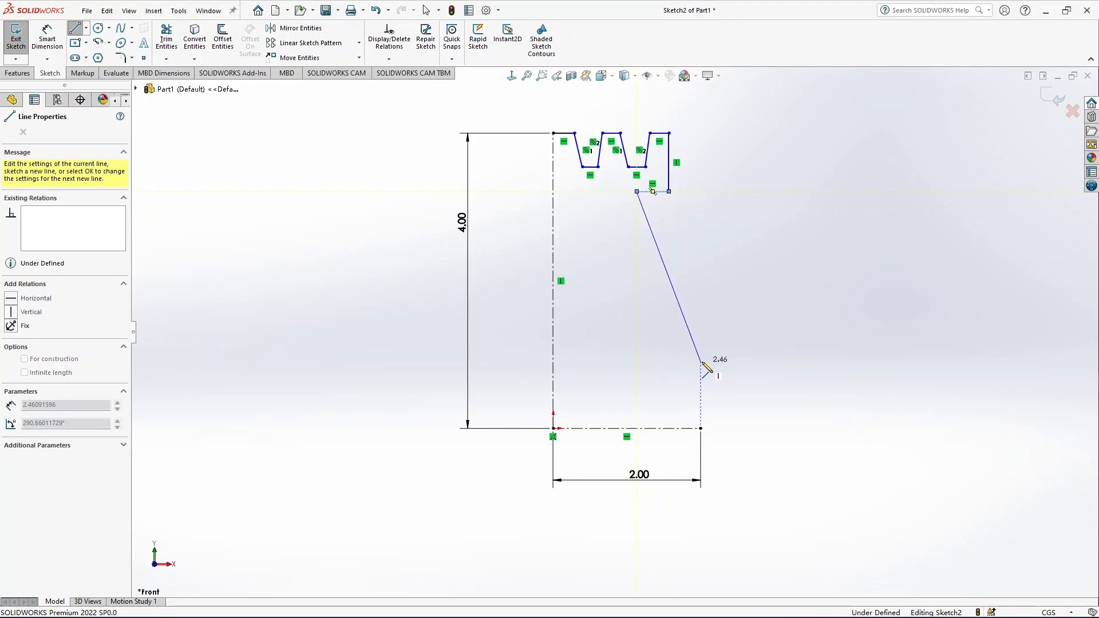
left_click(701, 428)
key("Escape")
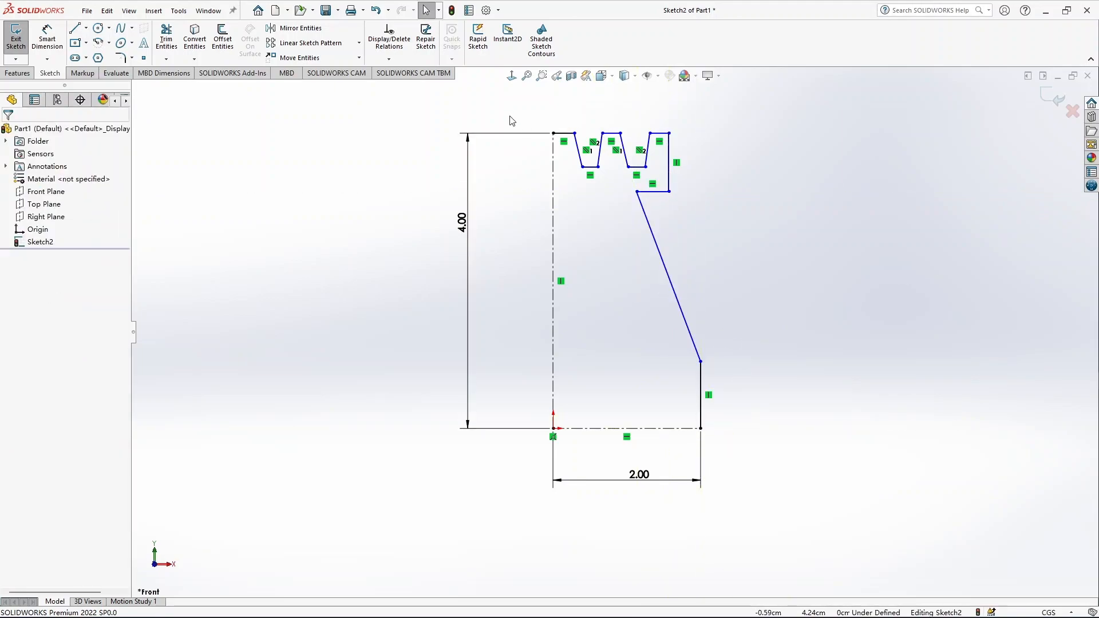
Step: Dimension the width of the first land next to the vertical centerline as 0.25 cm
scroll(626, 152, "up", 2)
scroll(630, 172, "down", 4)
left_click(48, 41)
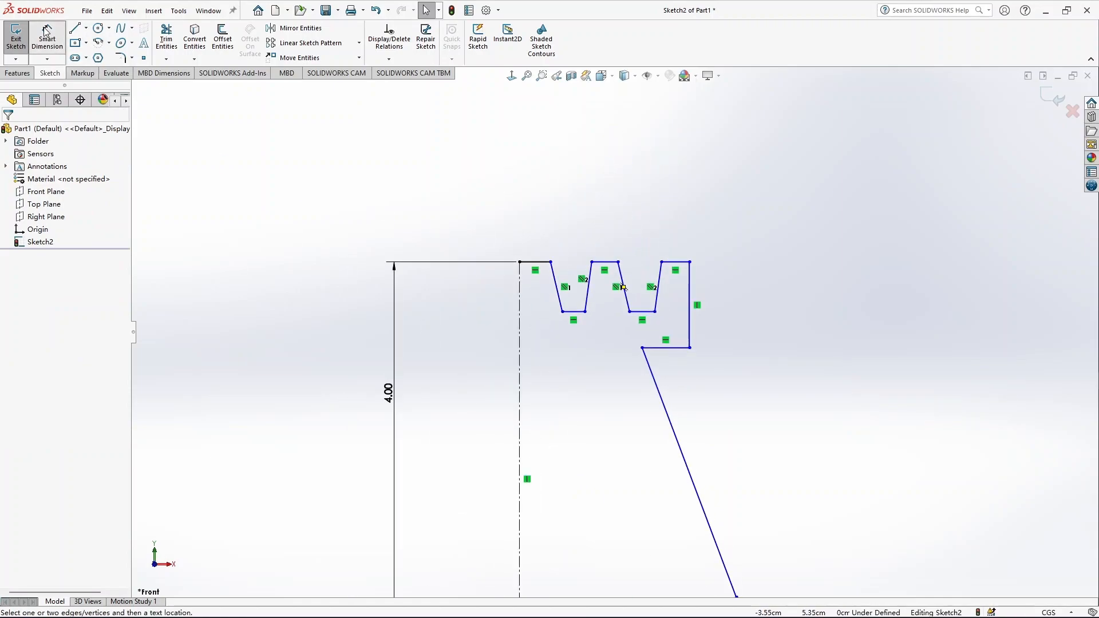
left_click(535, 260)
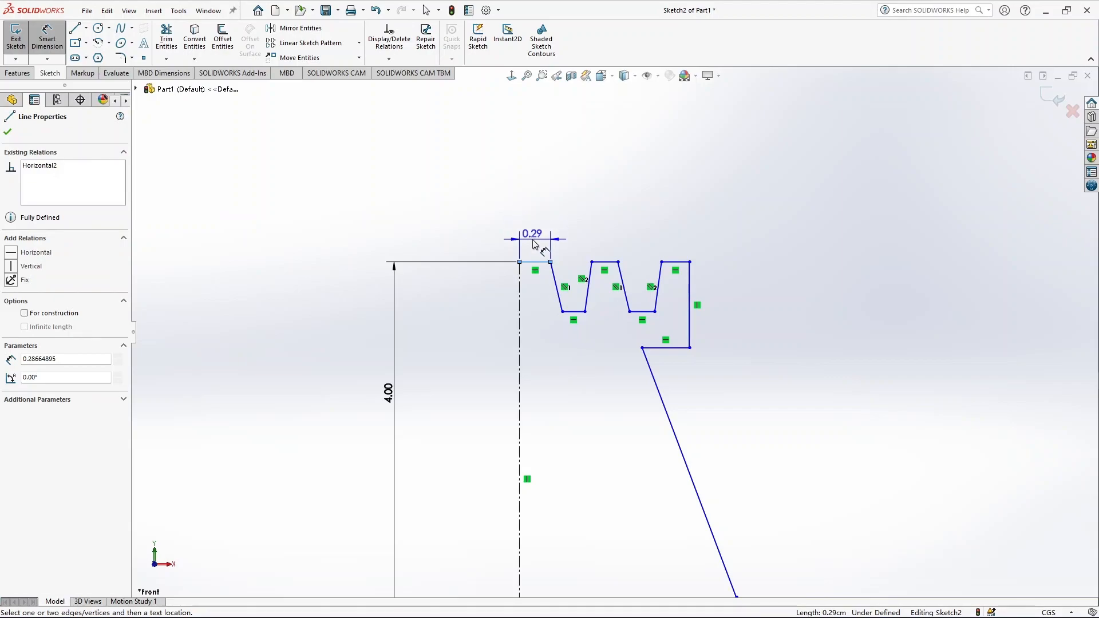
left_click(533, 243)
type("0.25")
key("Return")
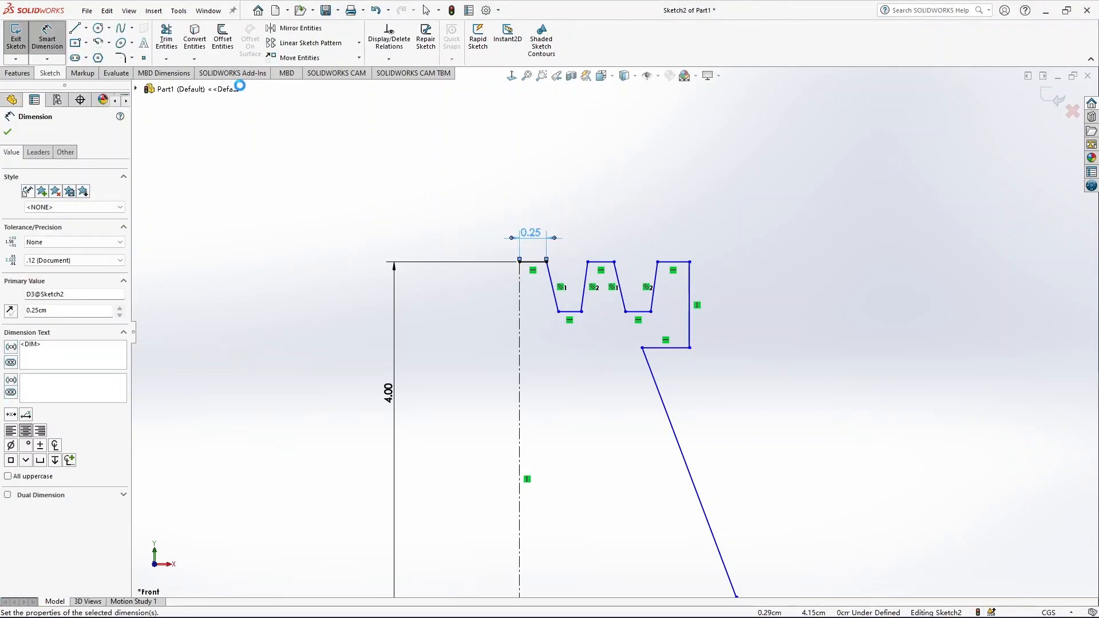
Step: Dimension the upper opening of the first groove, between its two corner points, as 0.50 cm
left_click(547, 262)
left_click(588, 262)
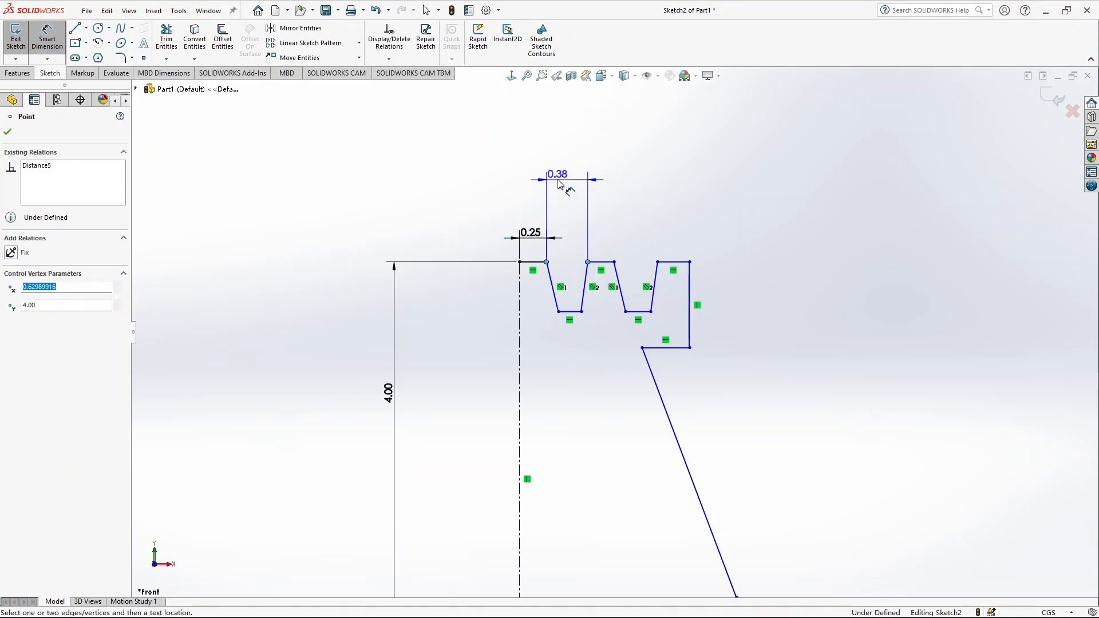
left_click(566, 197)
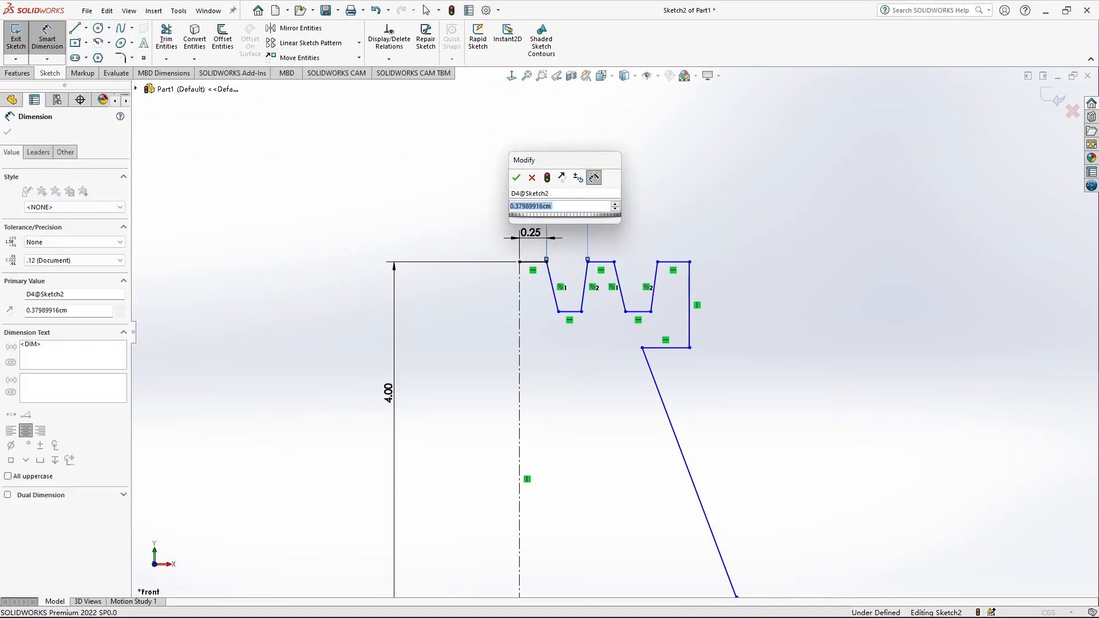
key("Return")
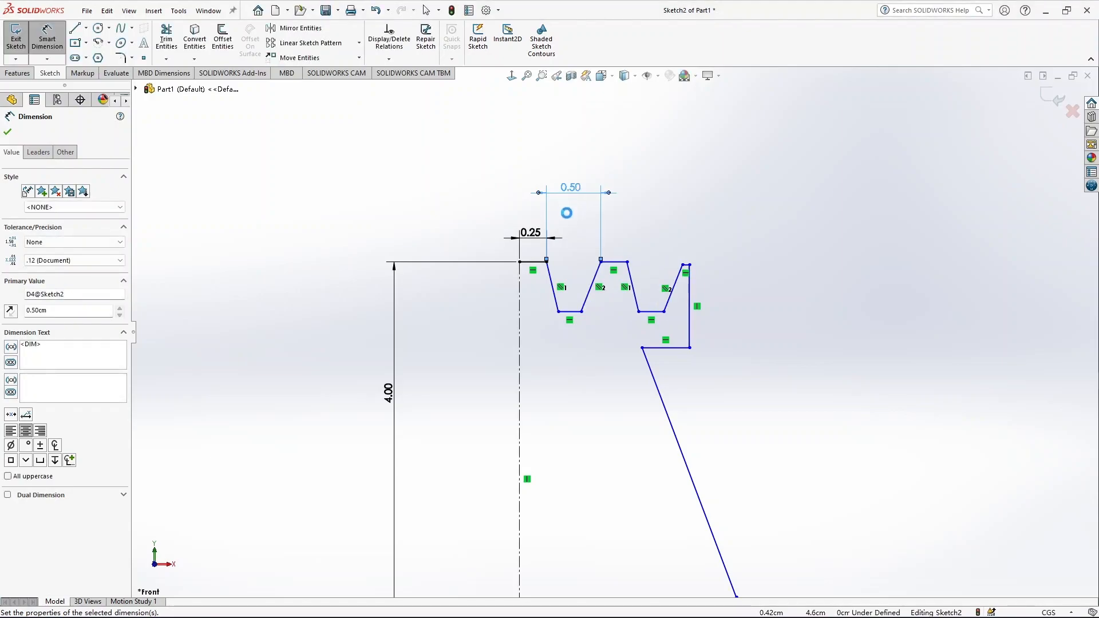
Step: Dimension the width of the middle land between the two grooves as 0.25 cm
left_click(614, 261)
left_click(612, 243)
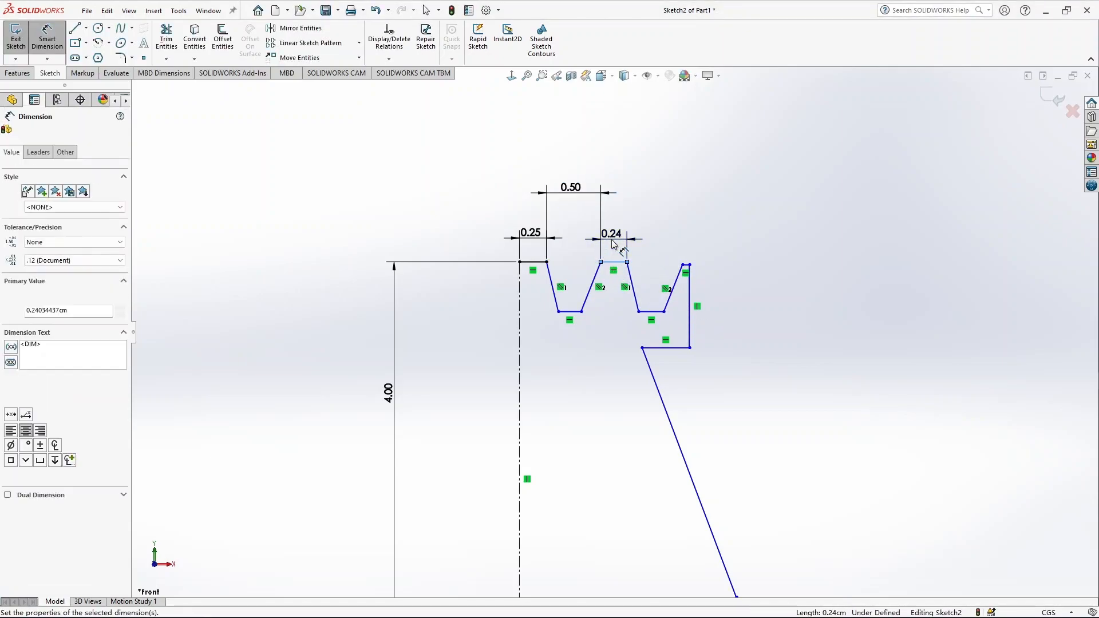
type("0.25")
key("Return")
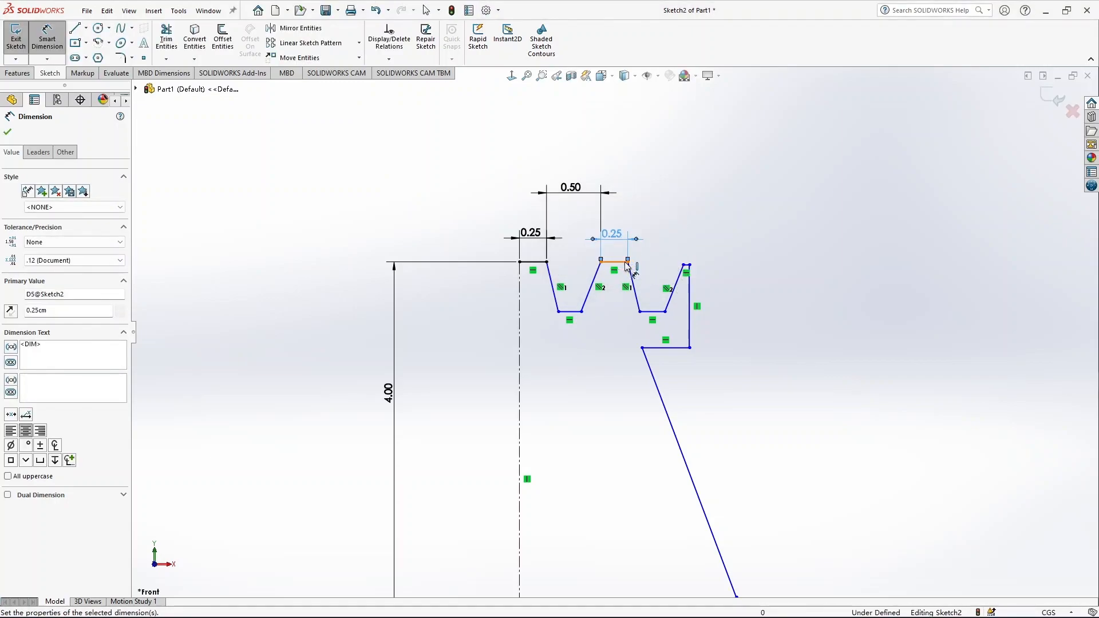
Step: Dimension the upper opening of the second groove, between its two corner points, as 0.5 cm
left_click(684, 265)
left_click(684, 265)
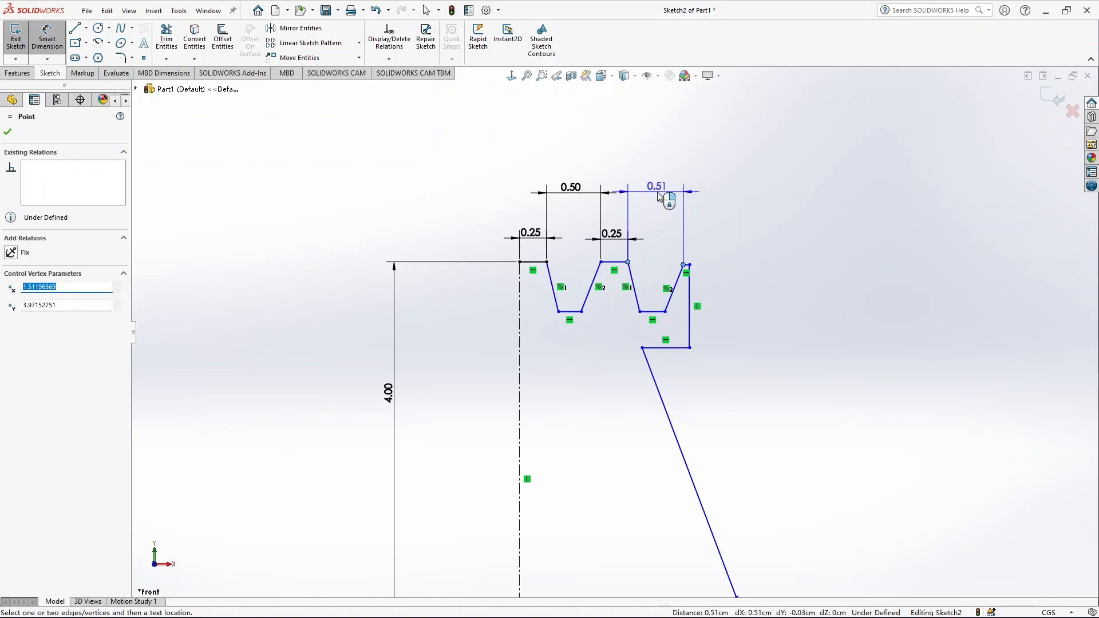
left_click(659, 211)
type("0.5")
key("Return")
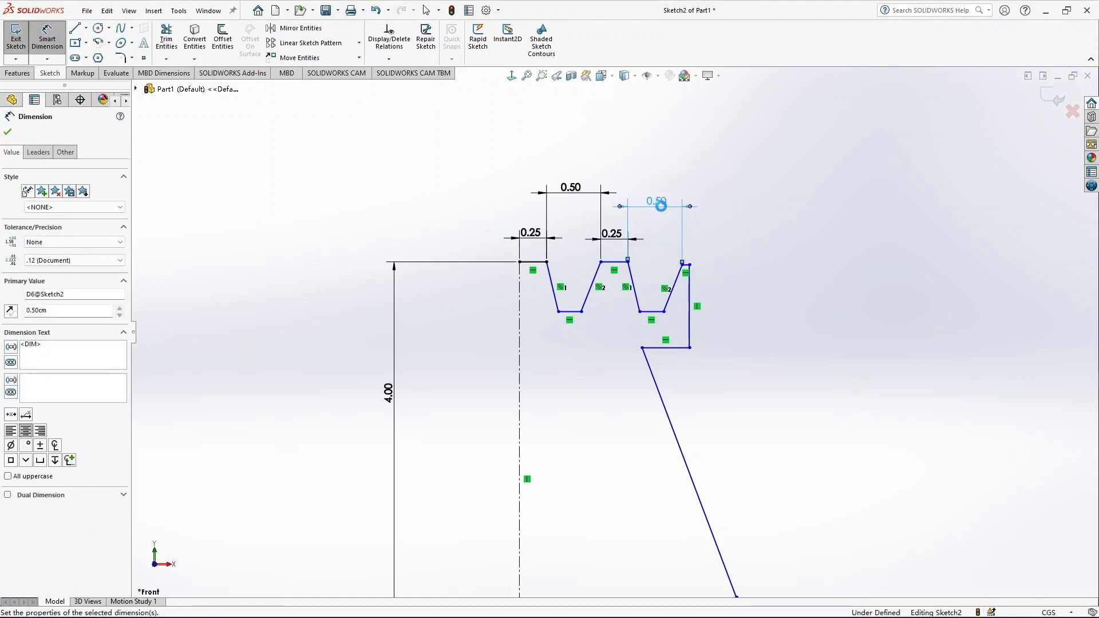
Step: Dimension the width of the outermost land as 0.25 cm
scroll(686, 269, "down", 3)
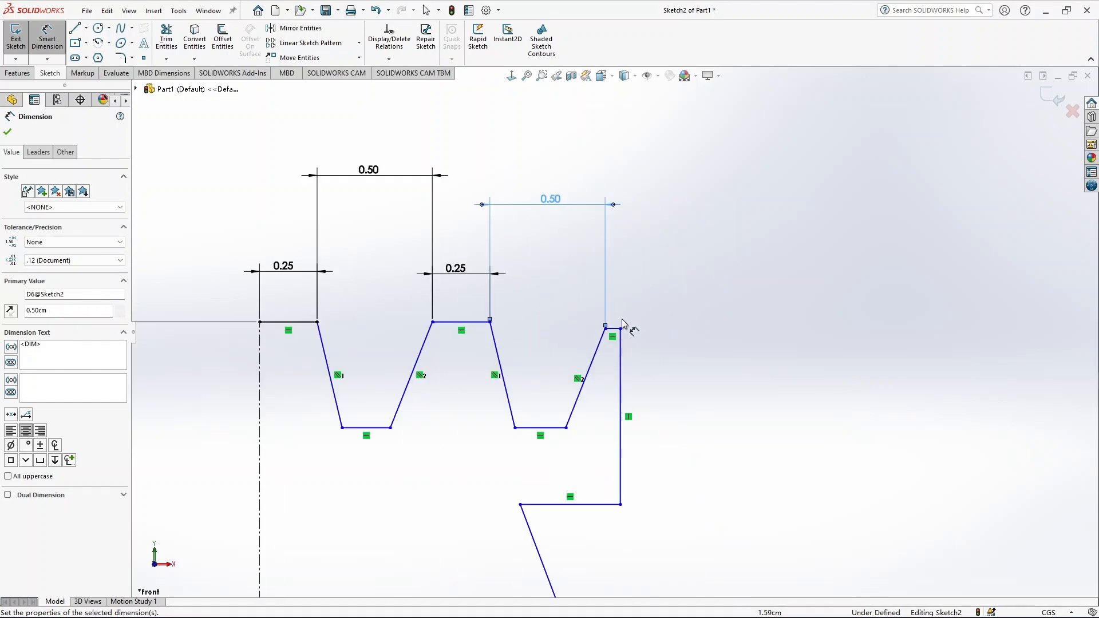
left_click(614, 330)
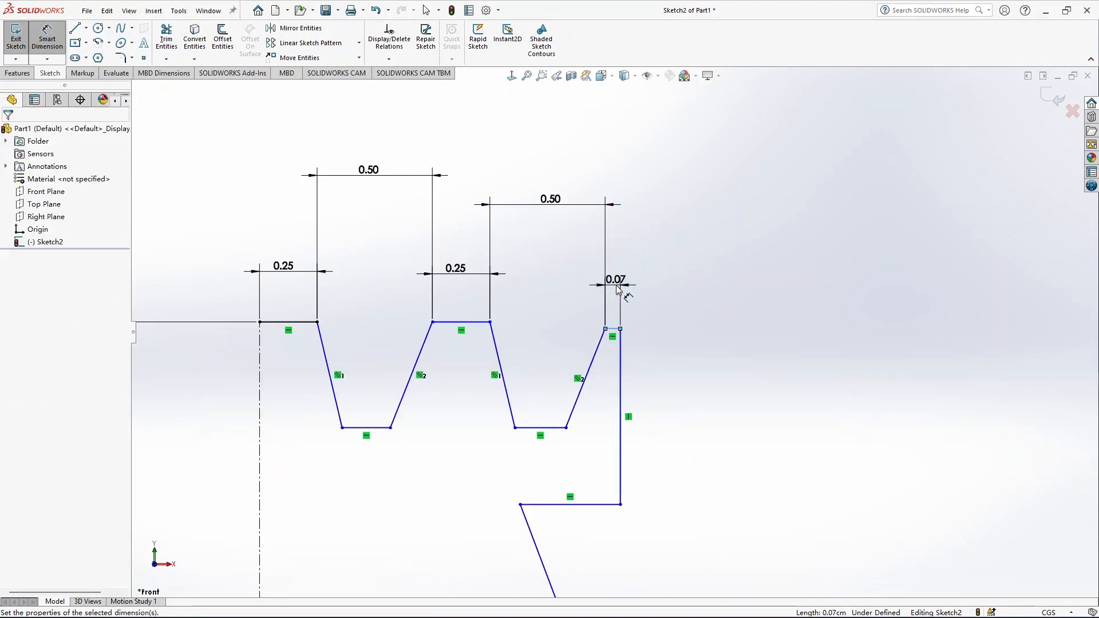
left_click(617, 284)
type("0.25")
key("Return")
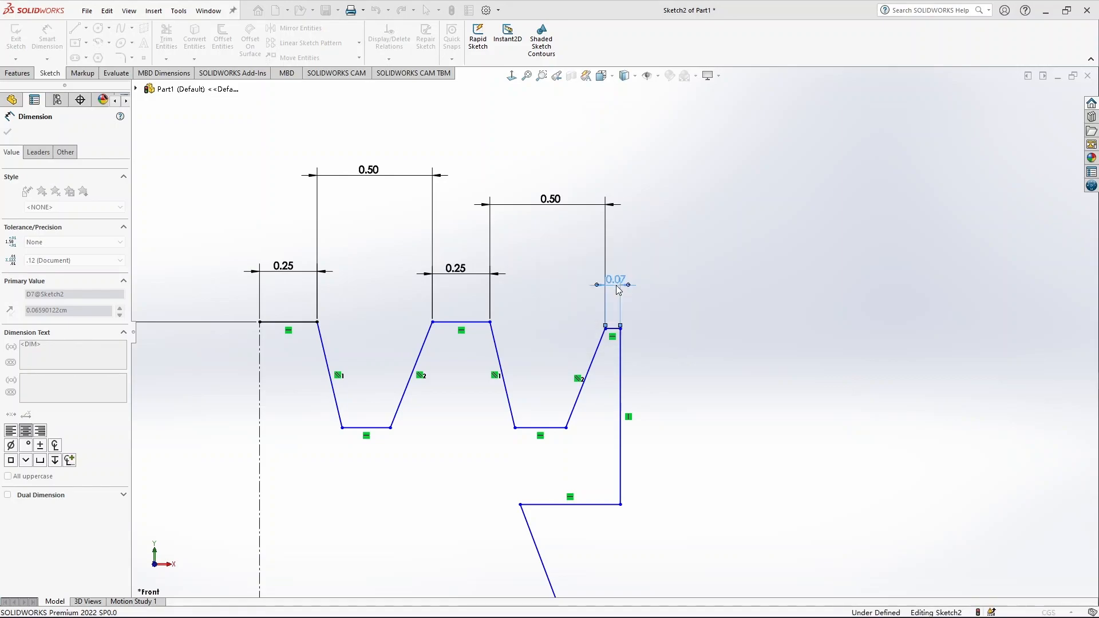
Step: Set the angle between the first land and the first groove's adjacent slanted side to 100°
scroll(550, 343, "down", 2)
scroll(504, 343, "up", 4)
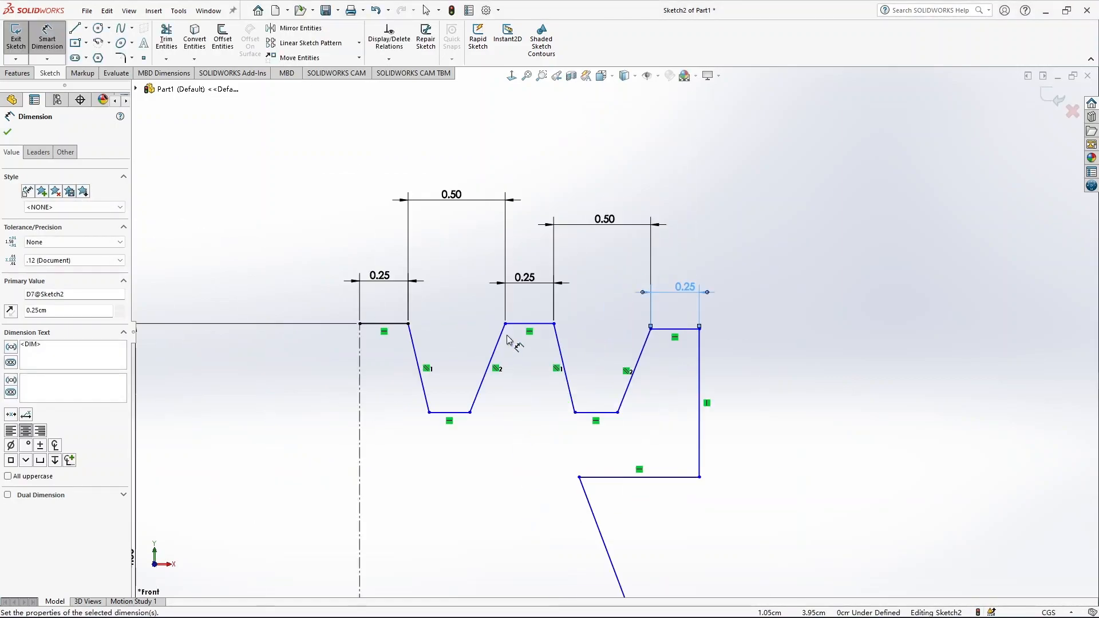
scroll(545, 387, "down", 1)
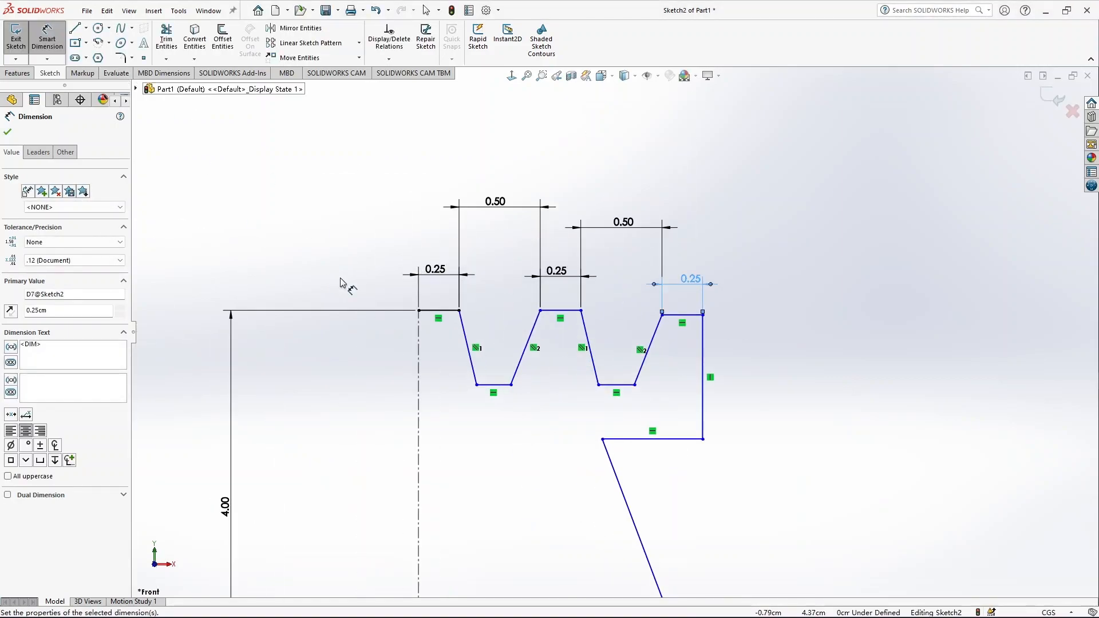
left_click(451, 311)
left_click(468, 343)
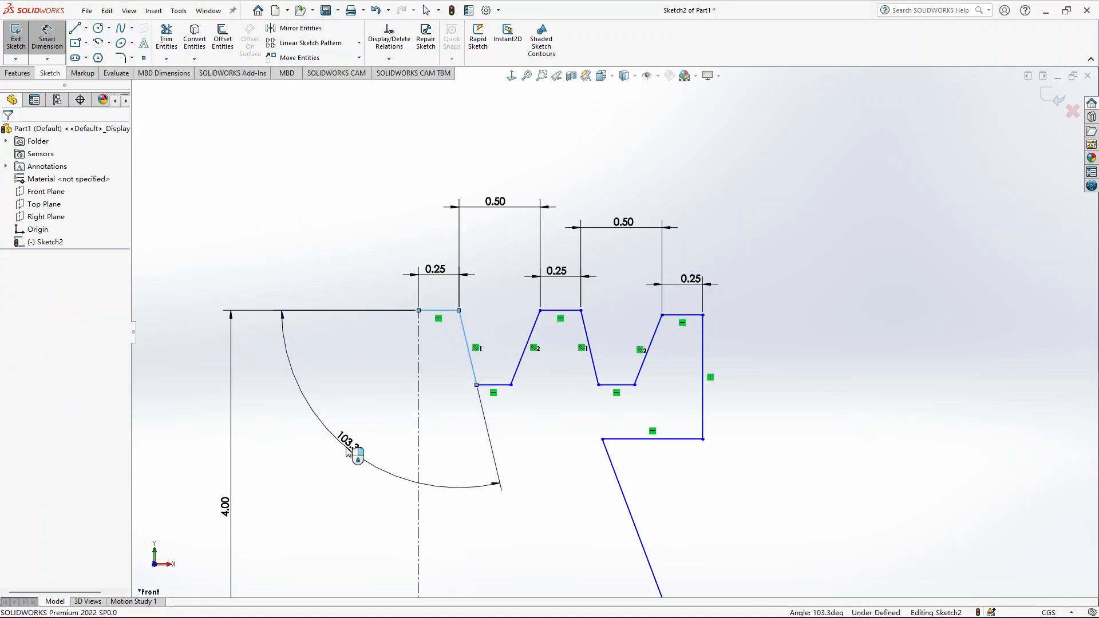
left_click(348, 452)
type("100")
key("Return")
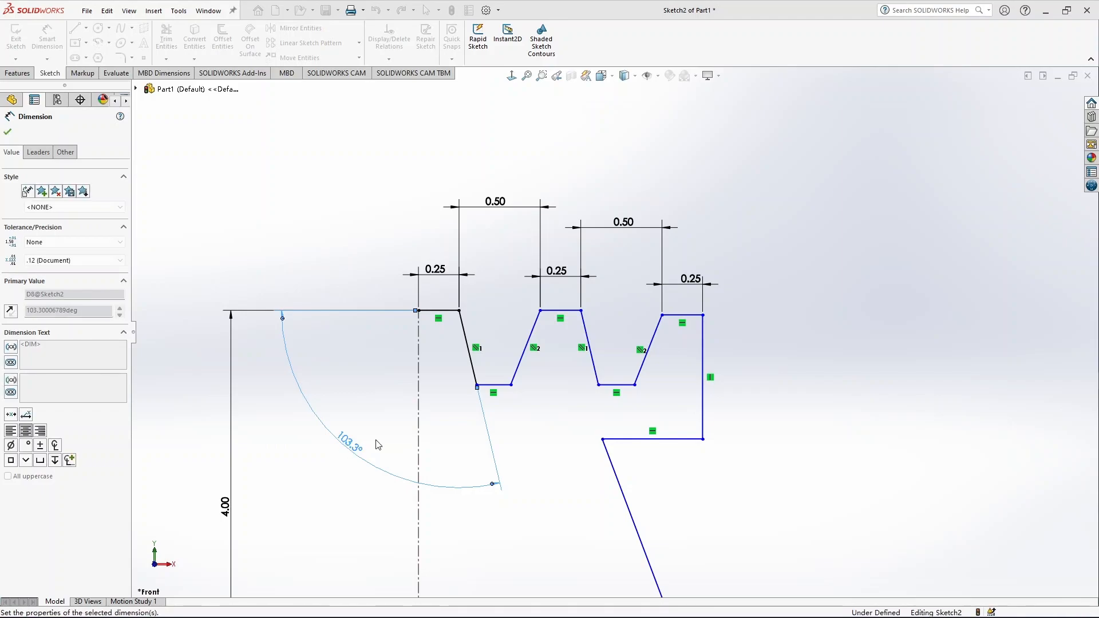
Step: Set the angle between the middle land and the first groove's far slanted side to 100°
scroll(508, 424, "down", 2)
scroll(533, 433, "up", 2)
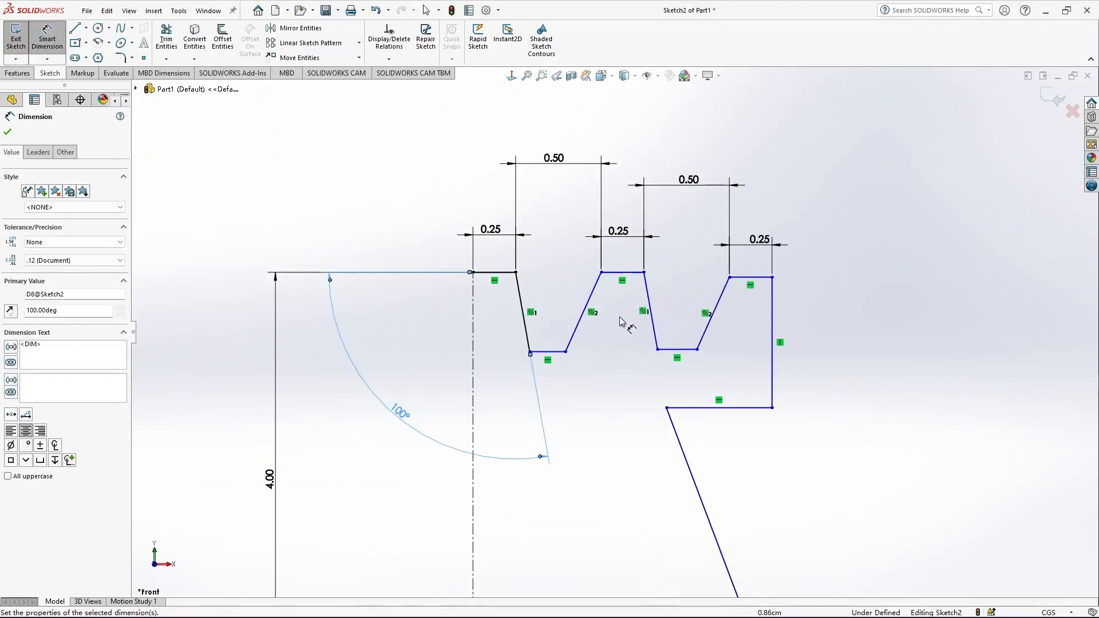
left_click(611, 278)
left_click(594, 286)
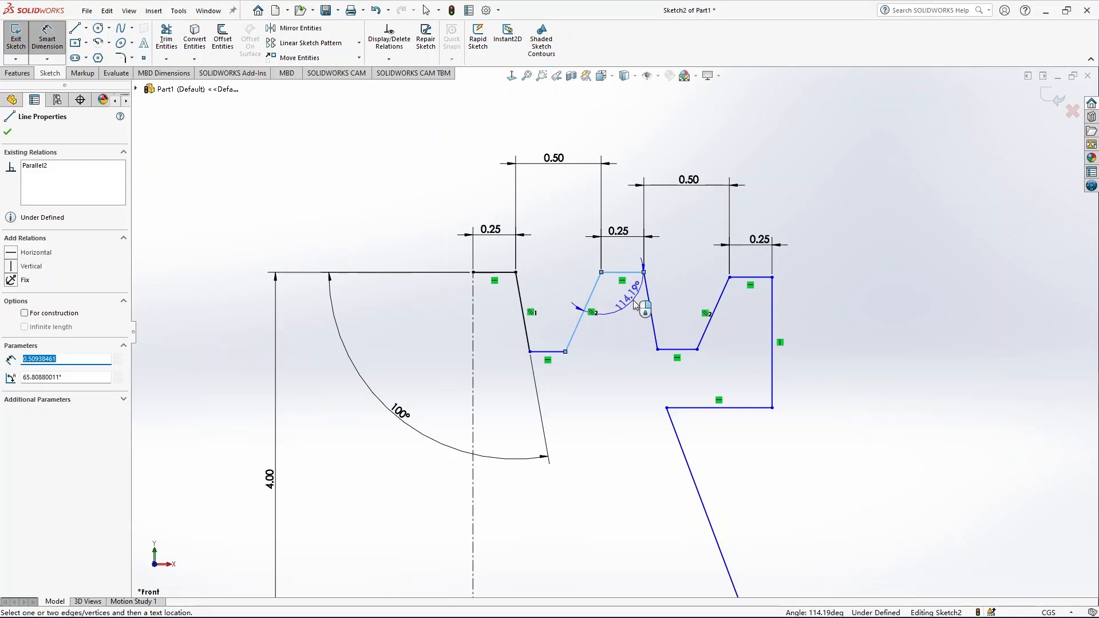
left_click(630, 309)
type("100")
key("Return")
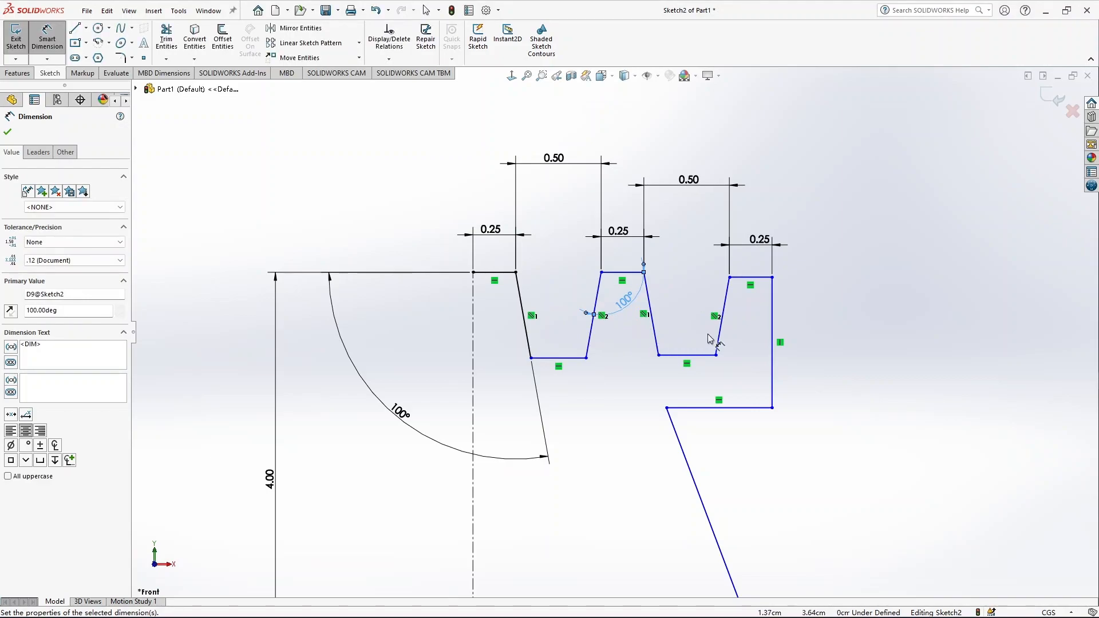
Step: Dimension the first groove's depth, from the first land to the groove floor, as 0.4 cm
left_click(504, 274)
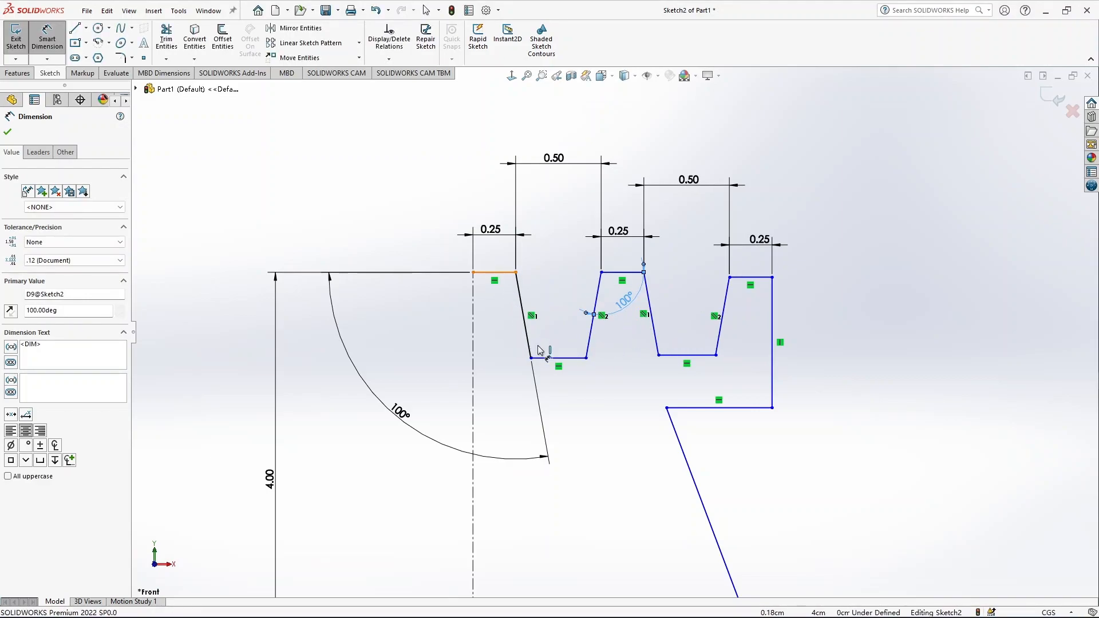
left_click(552, 359)
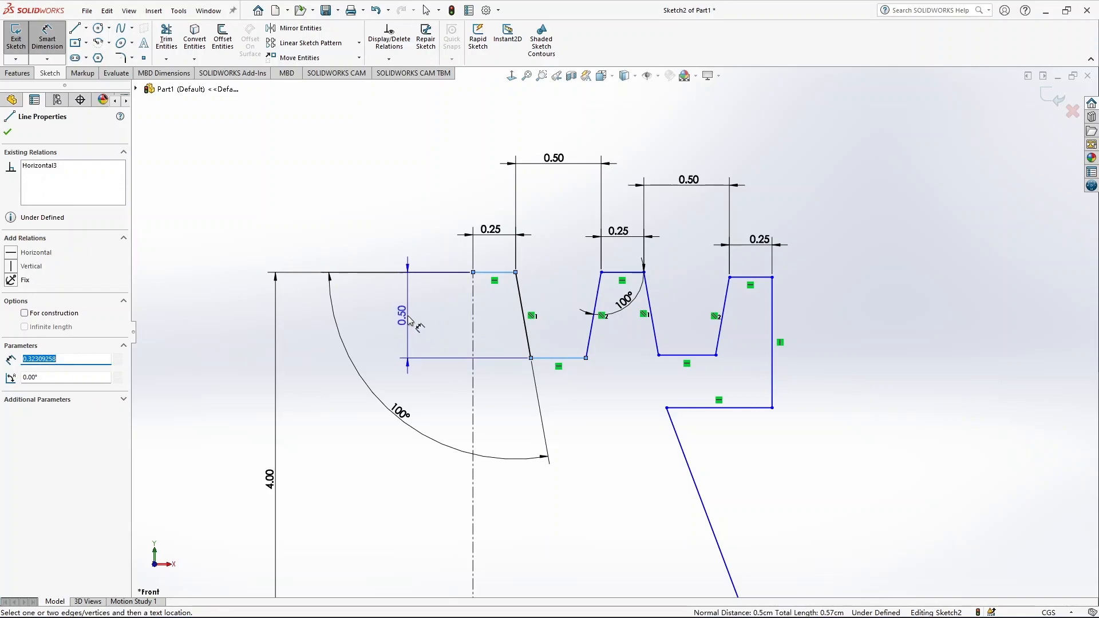
left_click(409, 320)
type("0.4")
key("Return")
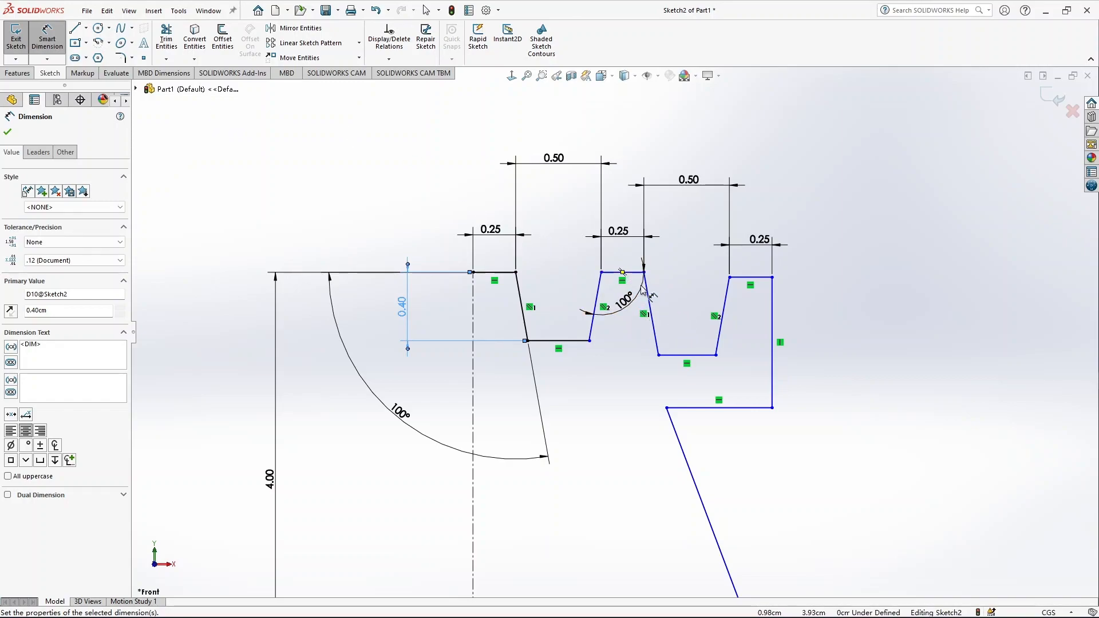
Step: Reposition the middle land's angle dimension and add a driven angle dimension between that land and the second groove's adjacent slanted side
left_click_drag(629, 303, 606, 279)
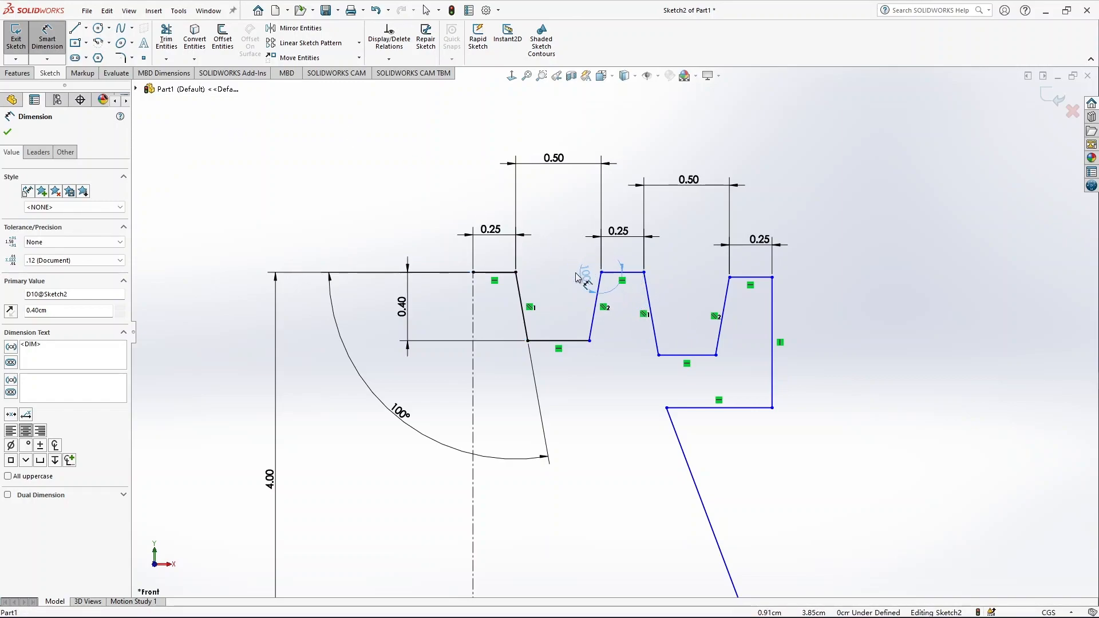
left_click(633, 272)
left_click(647, 290)
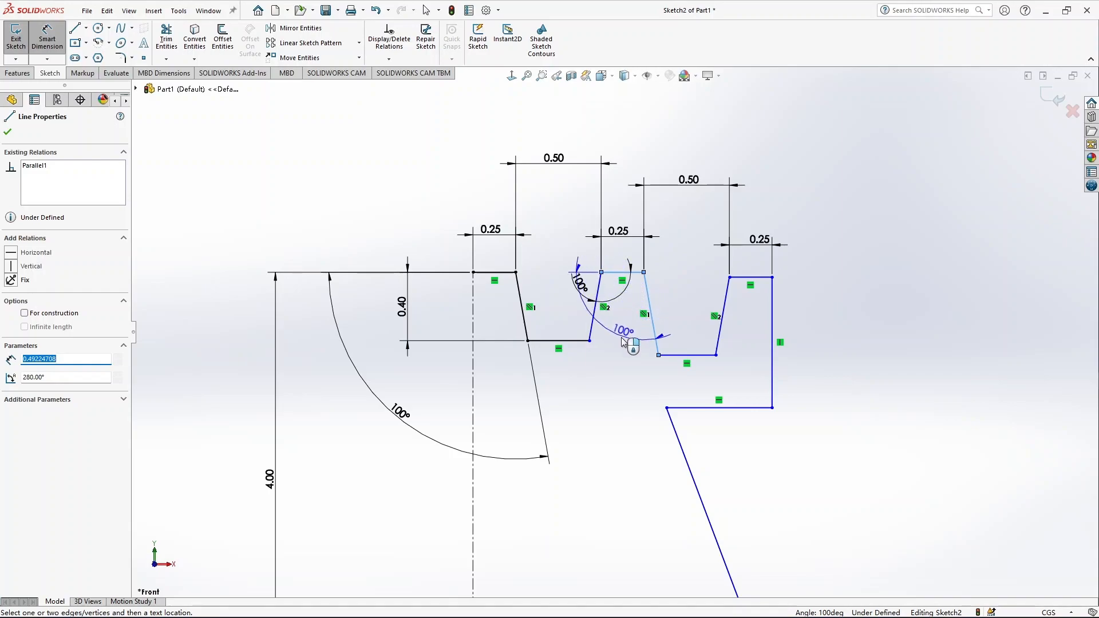
left_click(634, 304)
left_click(631, 301)
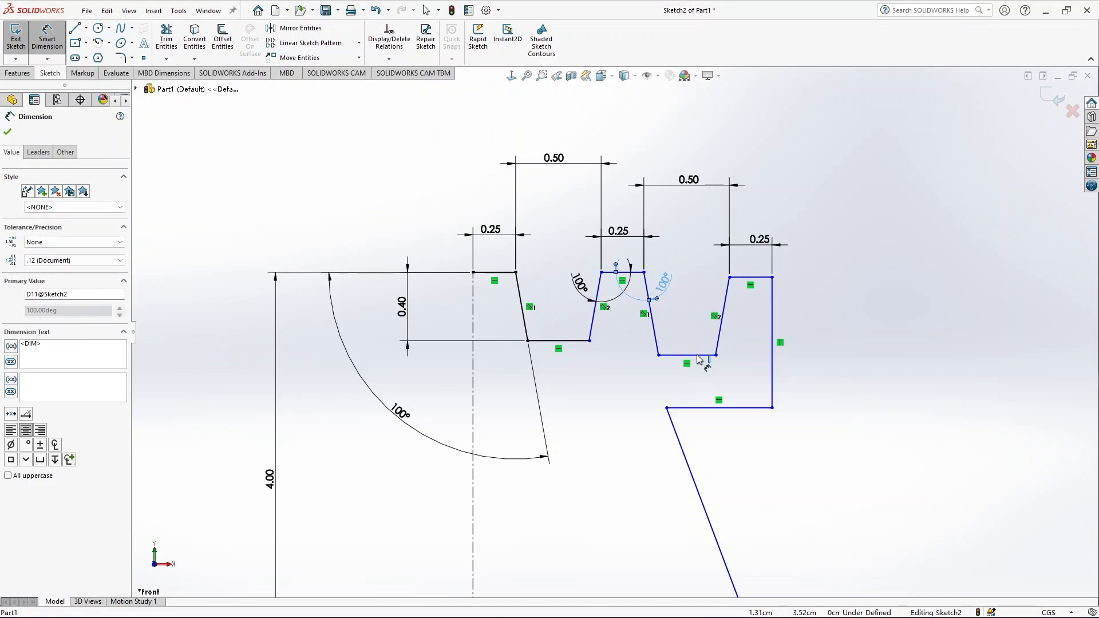
Step: Add a driven angle dimension between the outermost land and the second groove's far slanted side
left_click(727, 289)
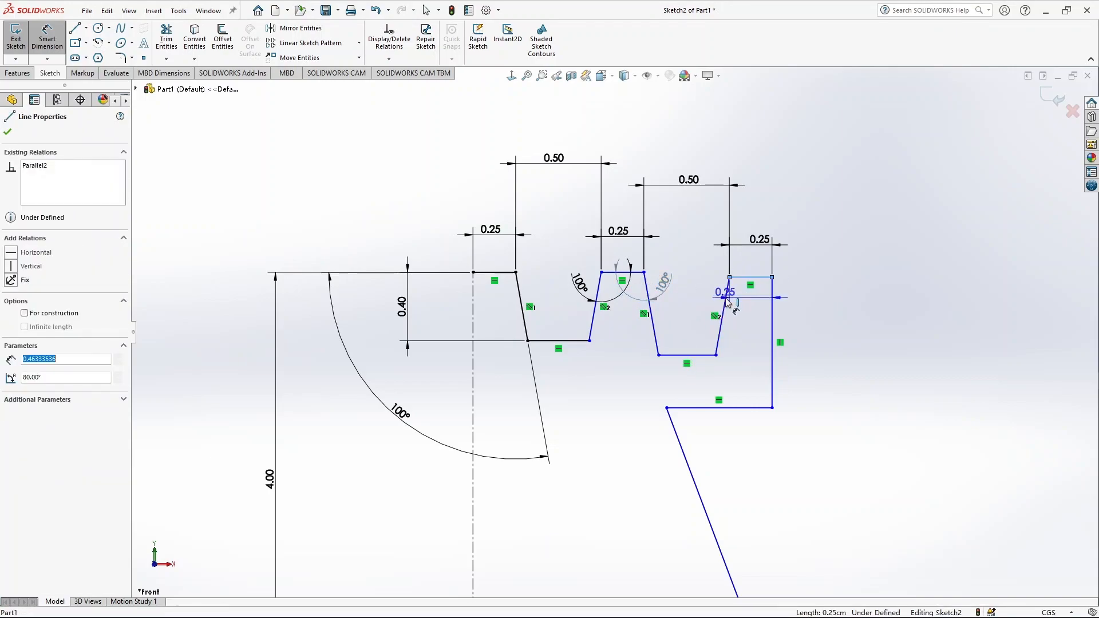
left_click(749, 305)
left_click(620, 295)
Step: Dimension the second groove's depth, from the middle land to the groove floor, as 0.4 cm
left_click(640, 273)
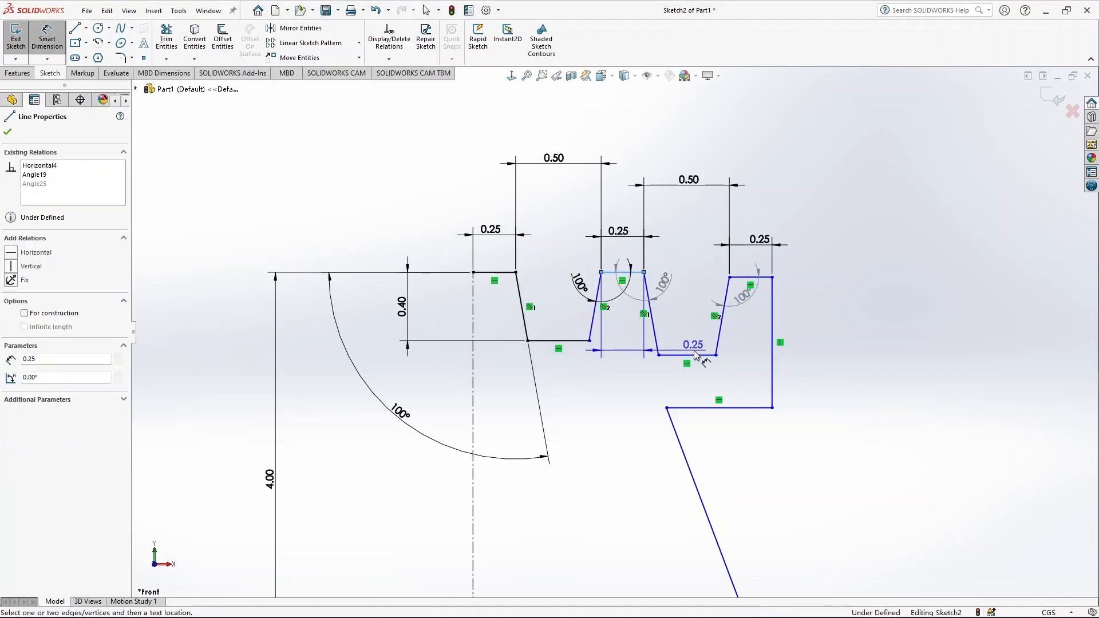
left_click(690, 355)
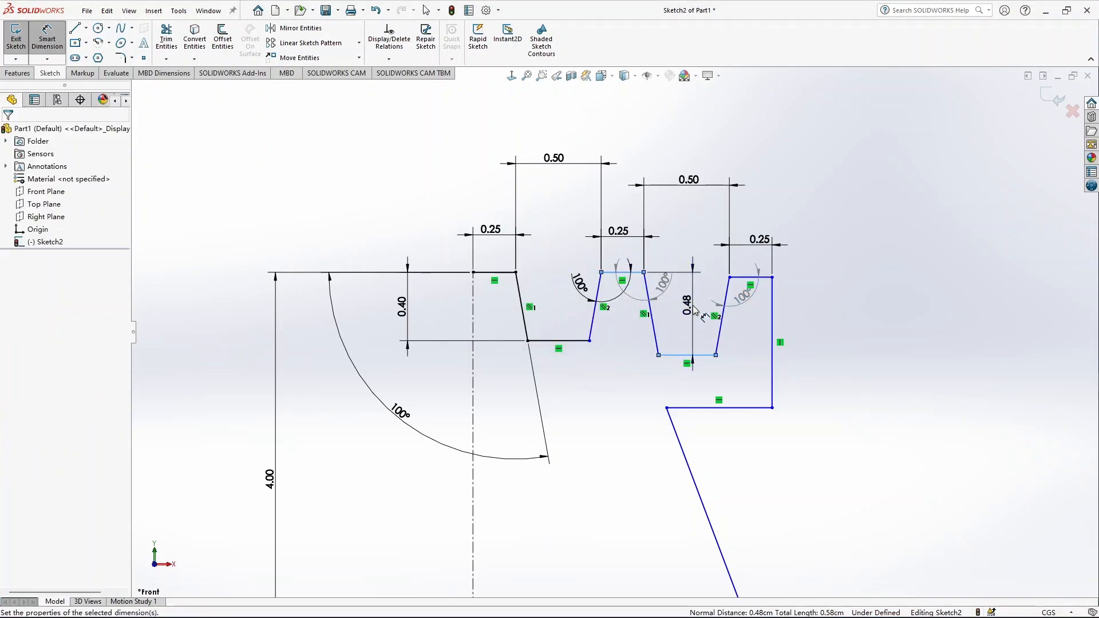
left_click(694, 310)
type("0.4")
key("Return")
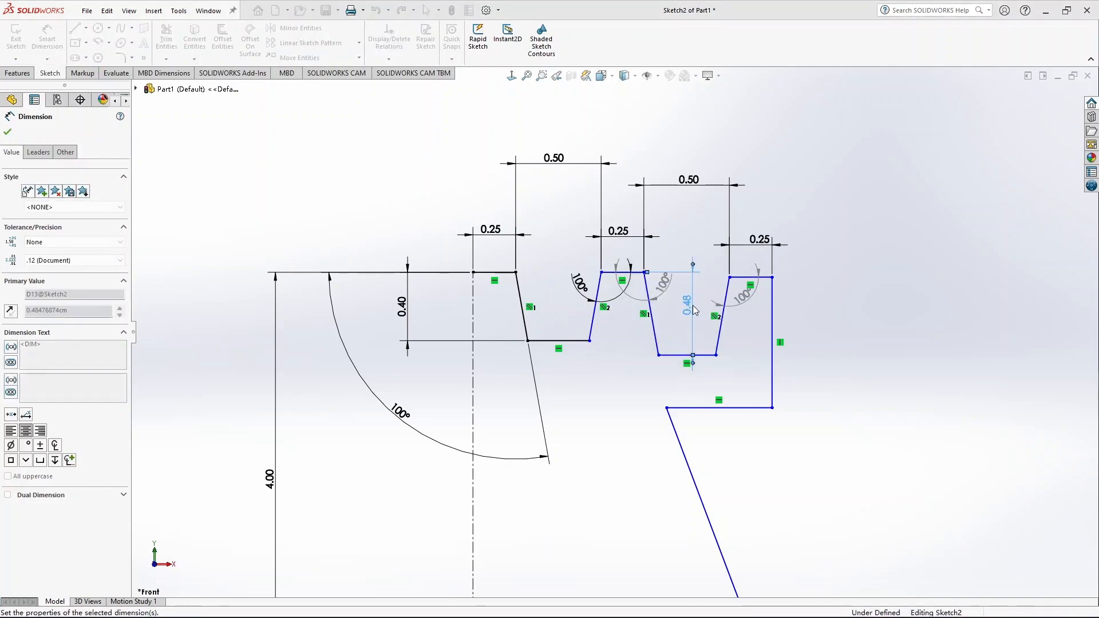
Step: From the outer wall's lower end, sketch a line about 0.57 cm inward along the horizontal centerline and a vertical line about 0.9 cm up
scroll(640, 376, "down", 1)
scroll(639, 376, "up", 1)
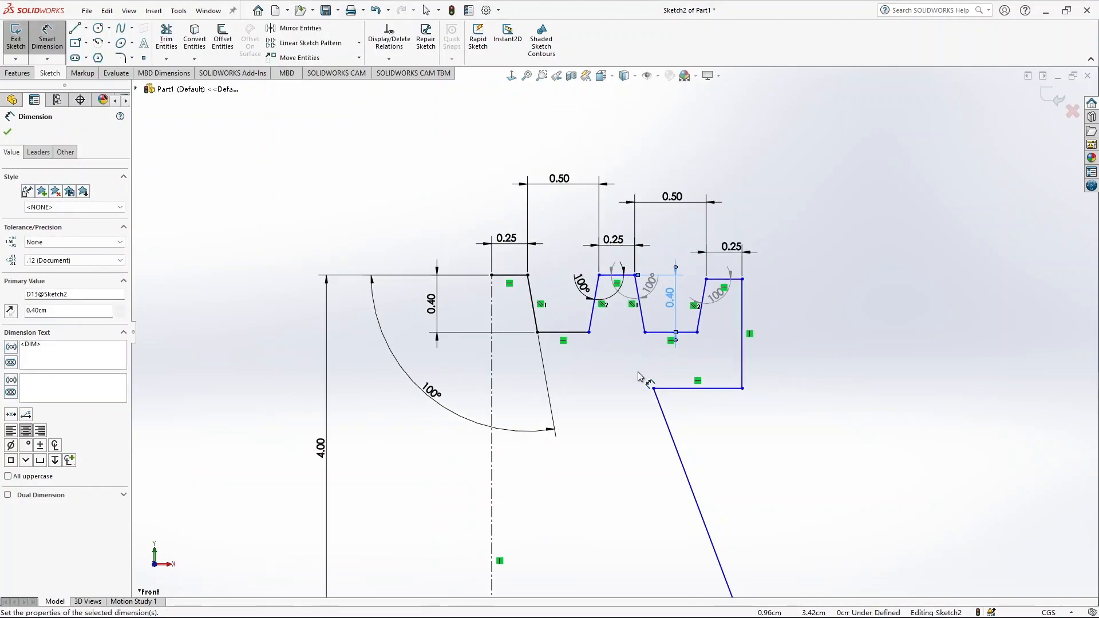
scroll(630, 441, "up", 3)
scroll(615, 487, "up", 1)
scroll(621, 350, "down", 3)
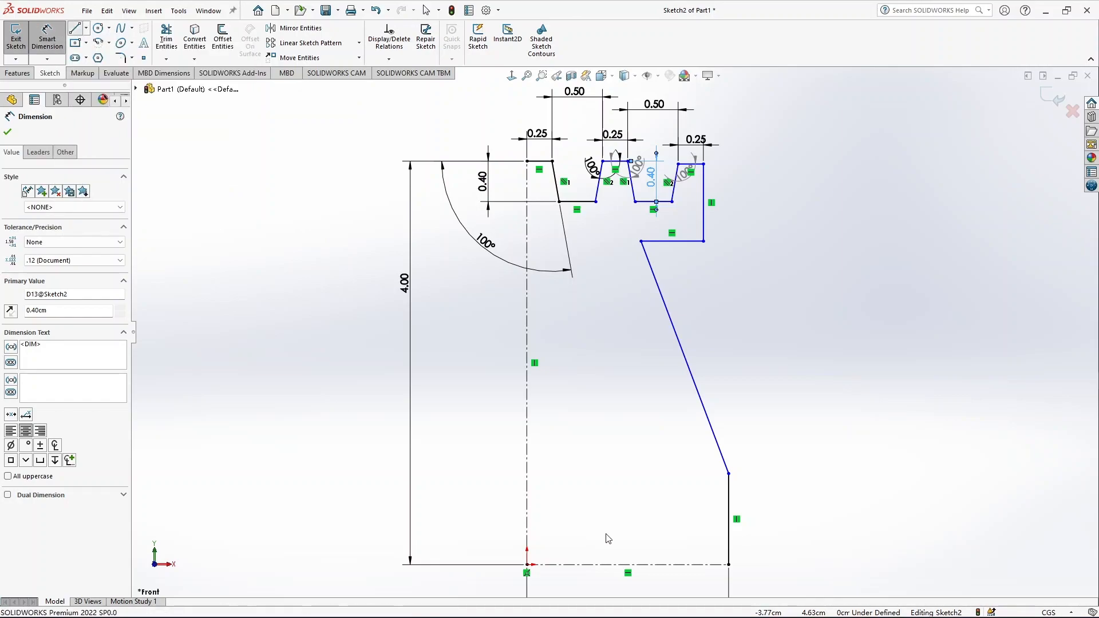
key("l")
left_click(729, 565)
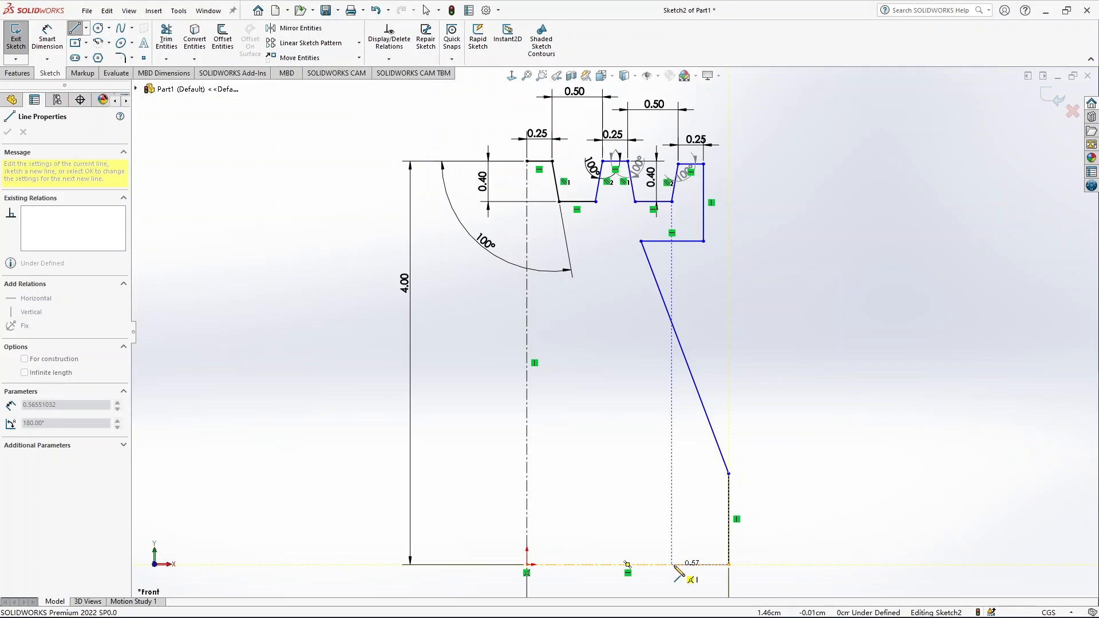
left_click(672, 565)
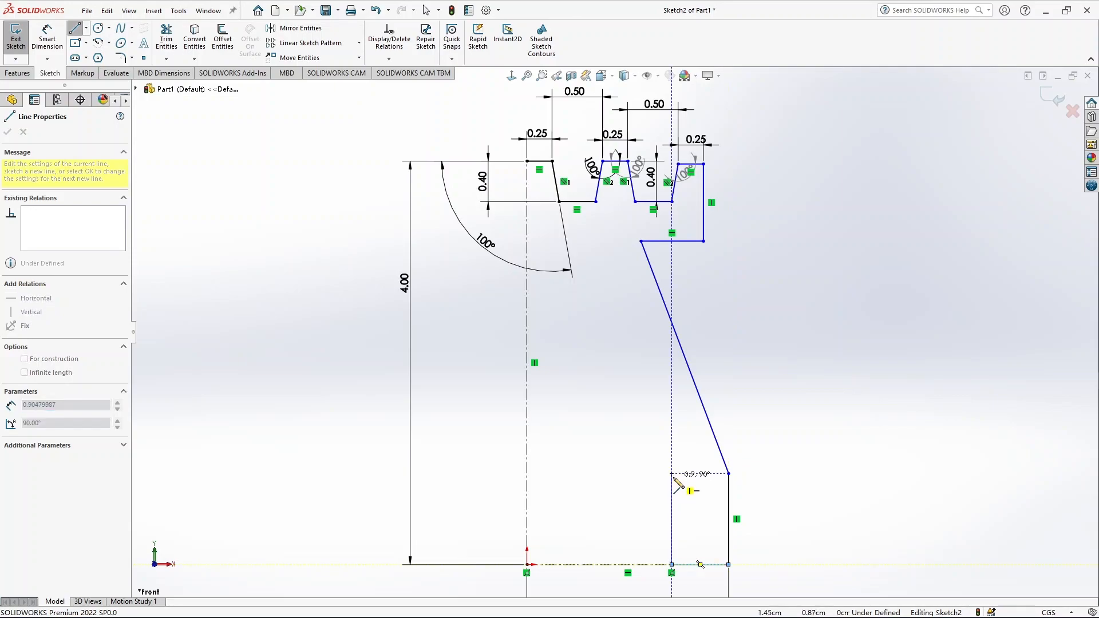
left_click(672, 478)
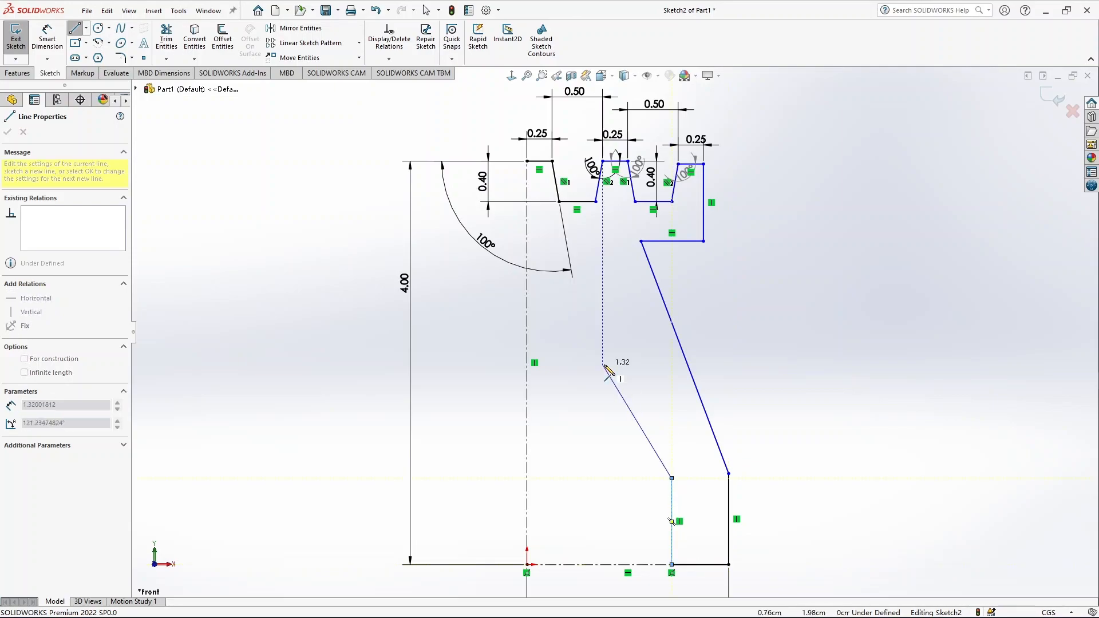
Step: Close the inner contour with a slanted line about 2.5 cm long, a horizontal line to the vertical centerline, and a vertical line to the first land
double_click(588, 248)
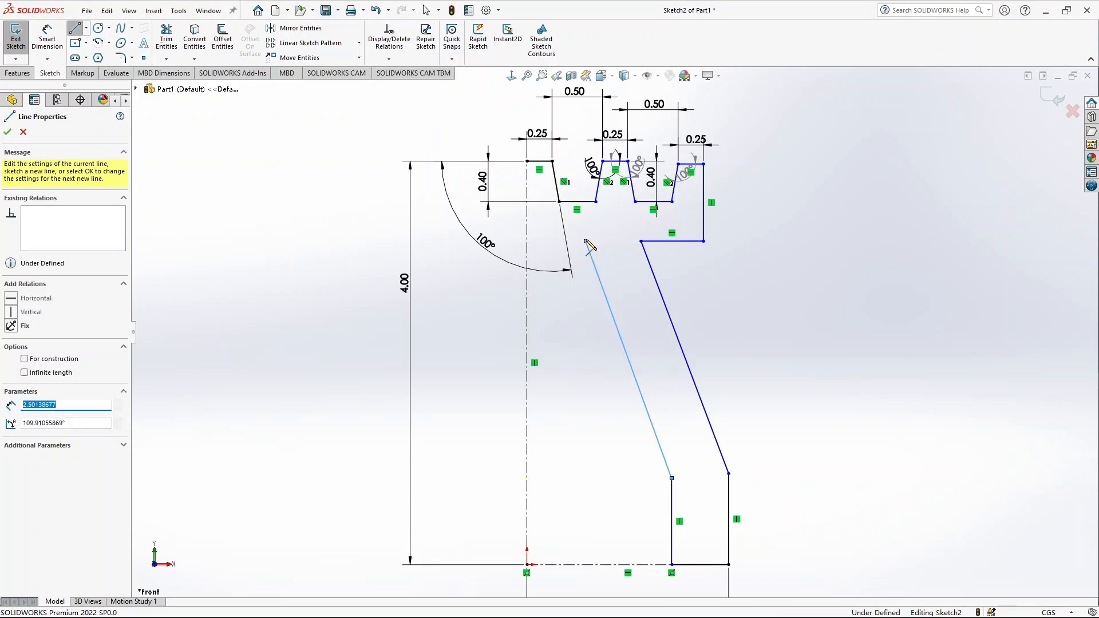
left_click(585, 242)
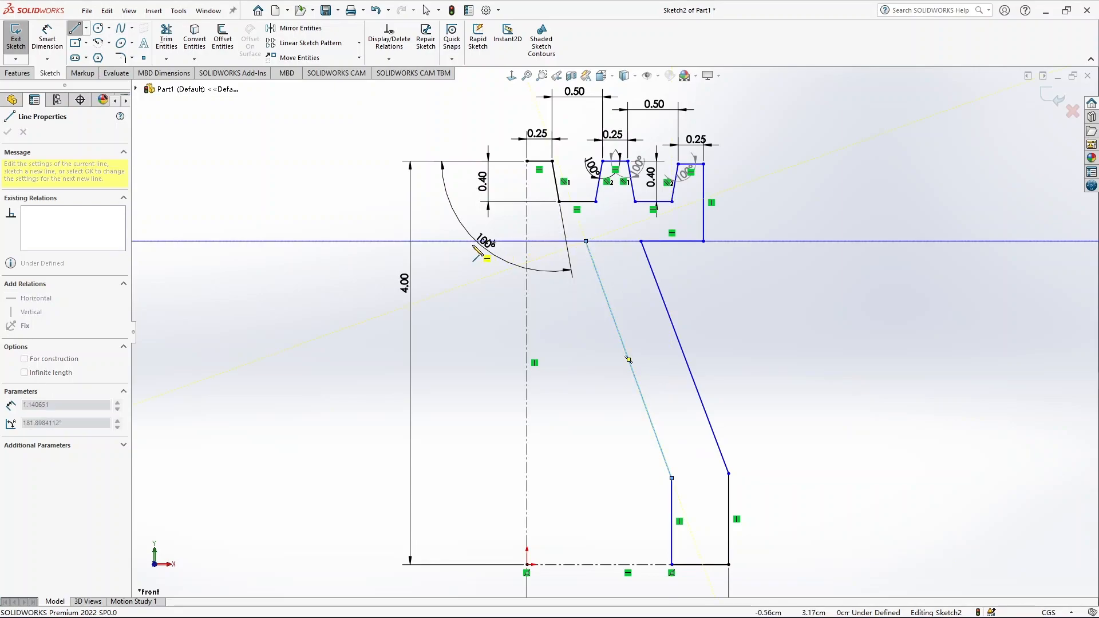
left_click(527, 241)
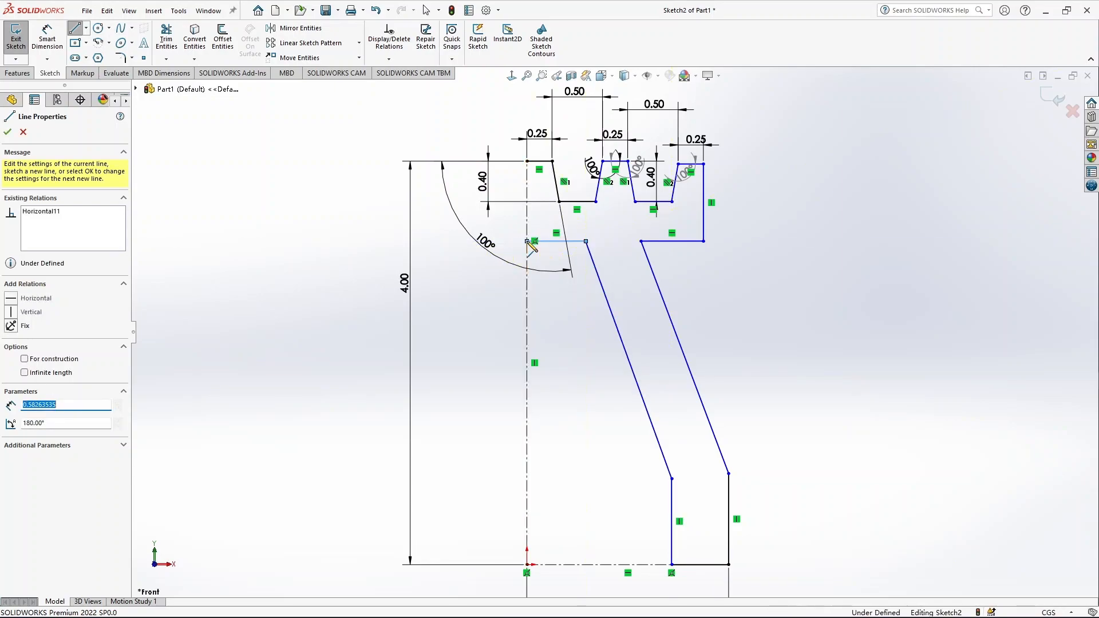
left_click(527, 161)
key("Escape")
key("Escape")
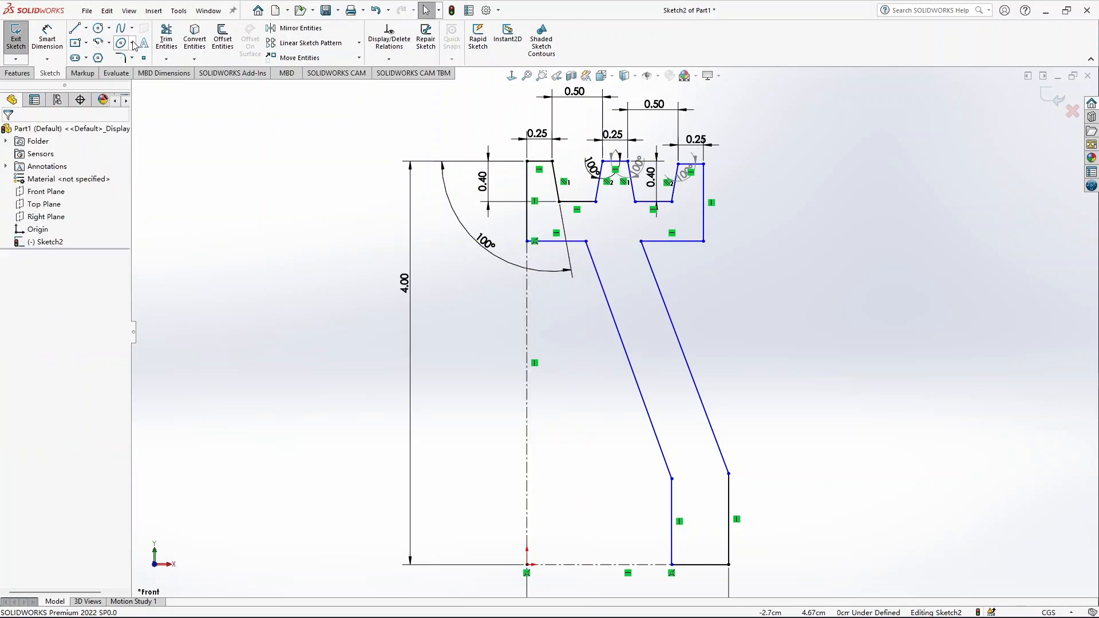
Step: Dimension the grooved head's edge on the vertical centerline as 1 cm, the profile's bottom edge as 0.5 cm and its outer lower vertical edge as 0.91 cm
left_click(57, 35)
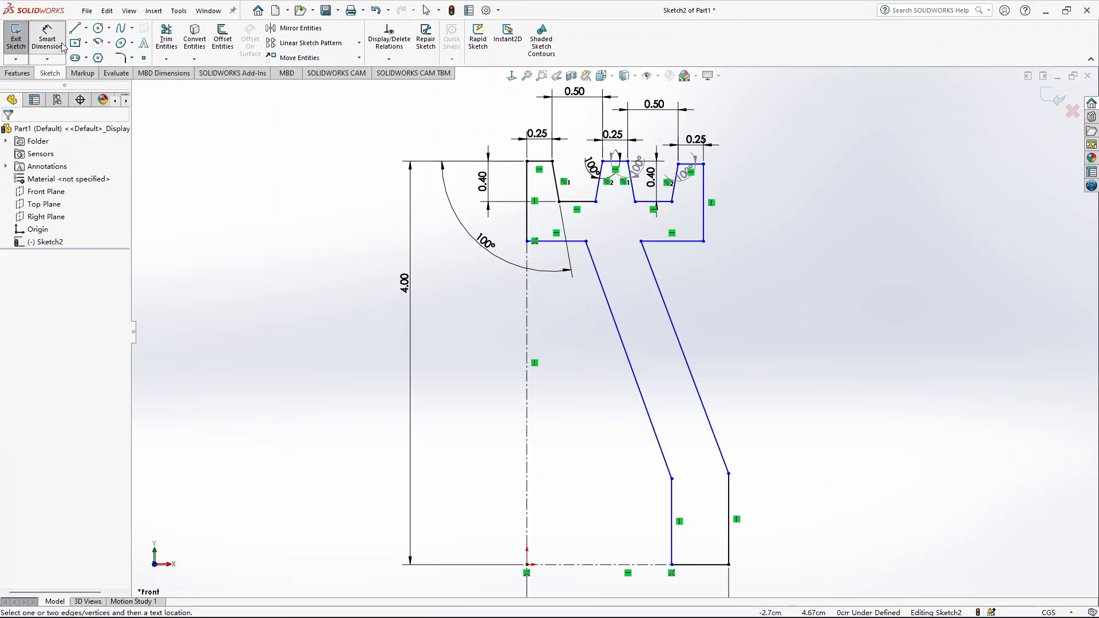
left_click(527, 232)
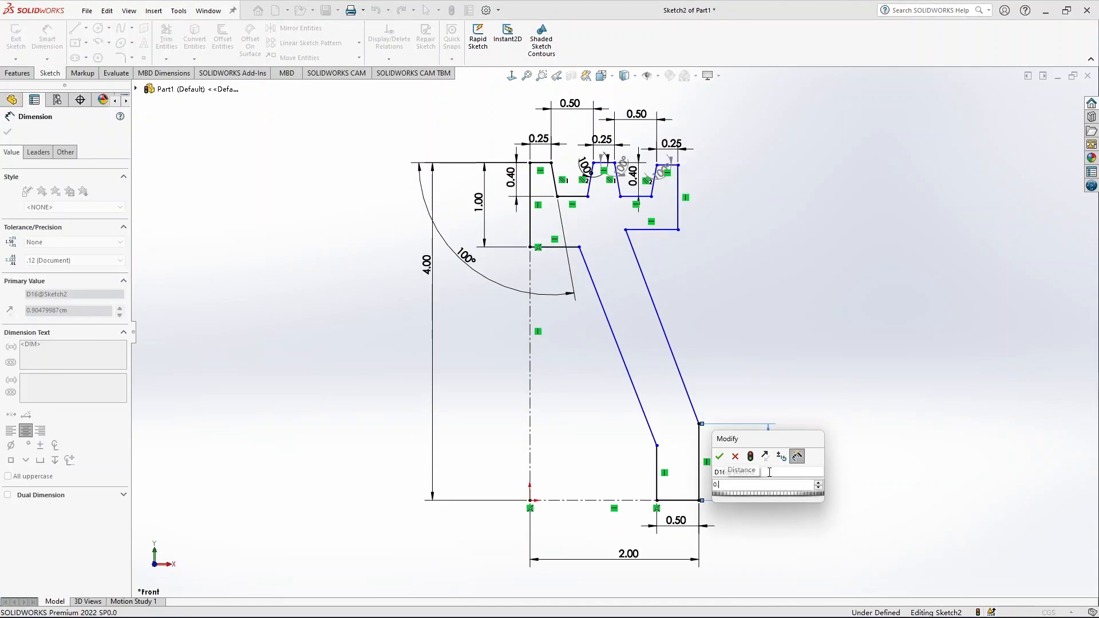
type("91")
key("Return")
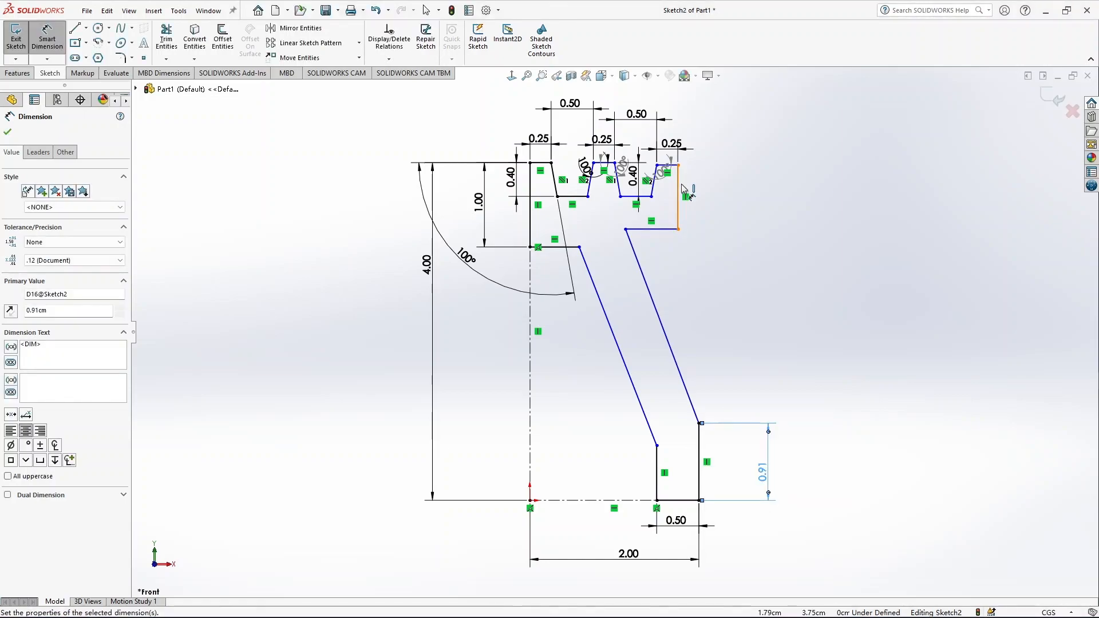
Step: Dimension the outer vertical edge of the grooved head as 1 cm
left_click(680, 188)
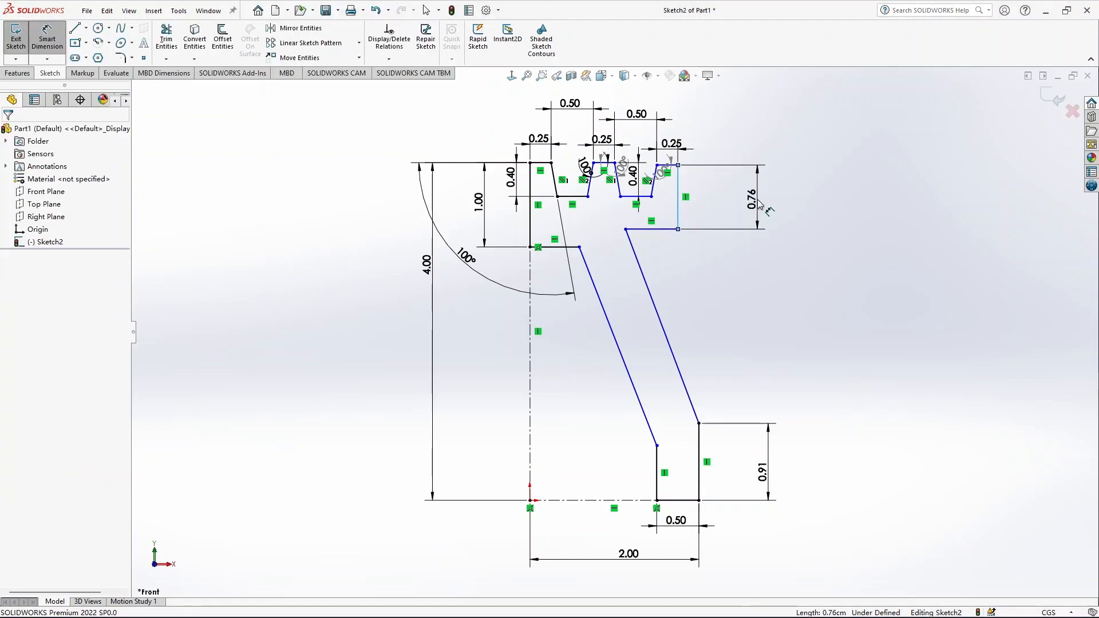
left_click(757, 201)
type("1")
key("Return")
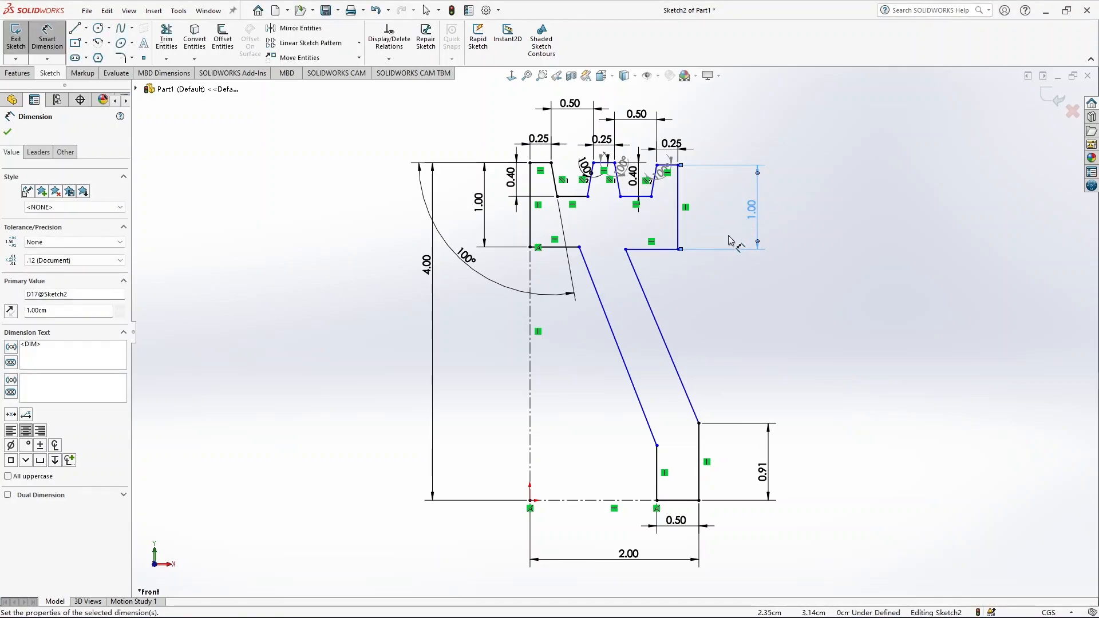
Step: Dimension the horizontal distance between the two upper corners of the slanted web as 0.5 cm
left_click(579, 247)
left_click(625, 249)
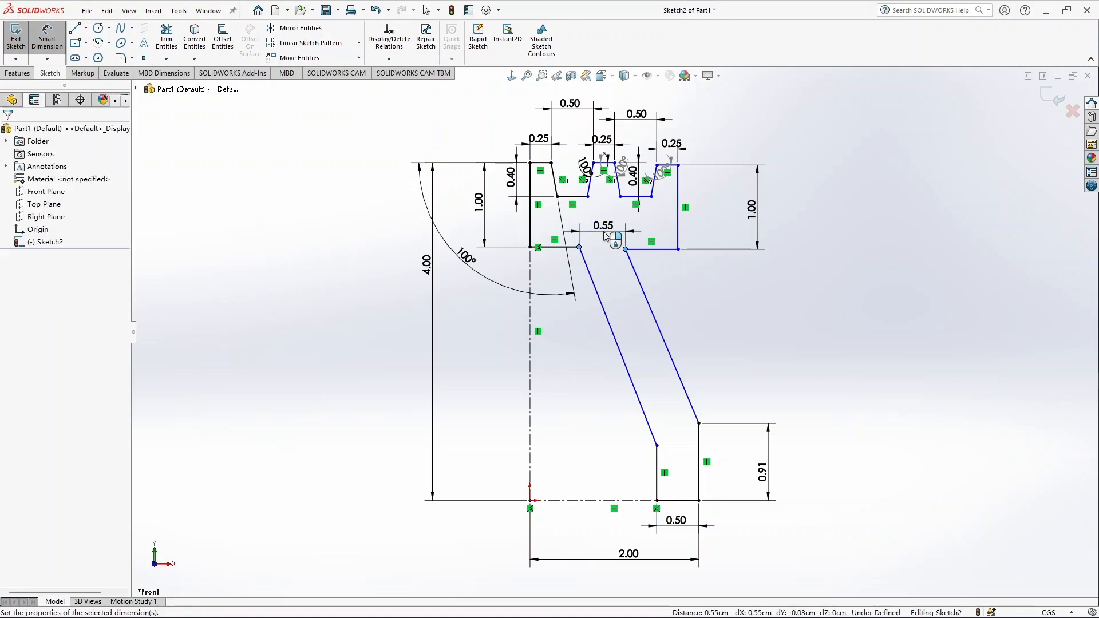
left_click(606, 237)
type("0.5")
key("Return")
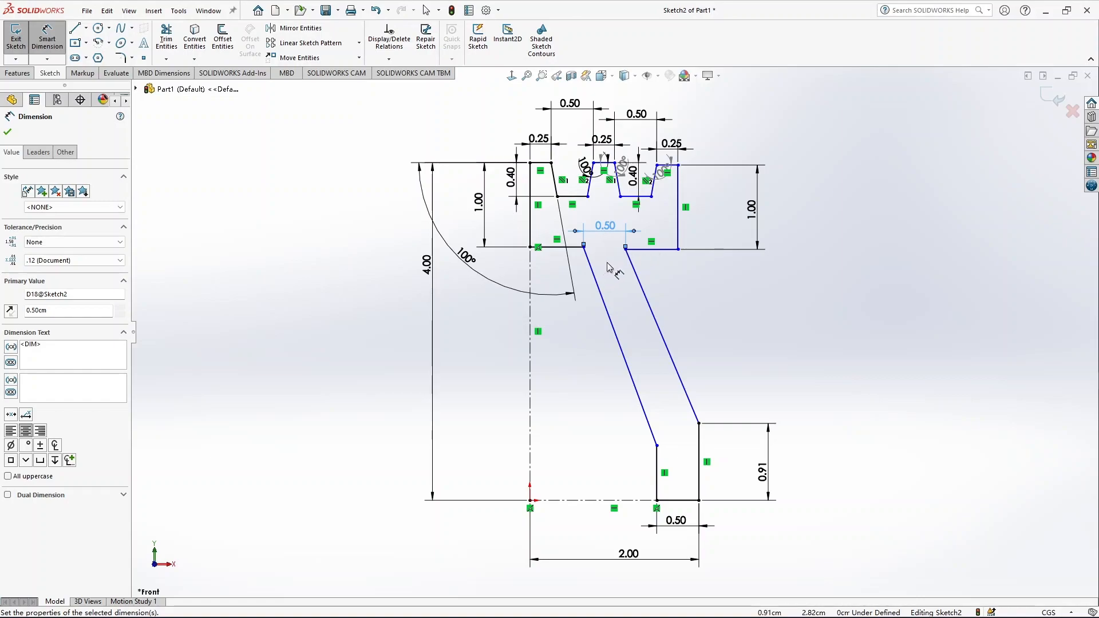
Step: Dimension the inner vertical edge of the lower leg as 0.91 cm
left_click(657, 475)
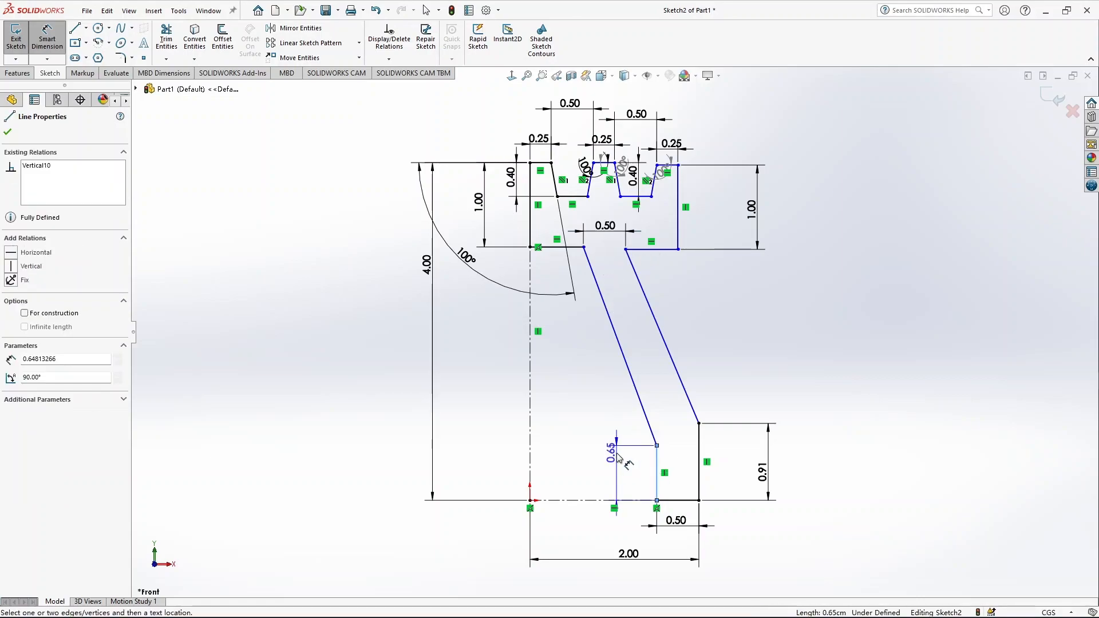
left_click(620, 475)
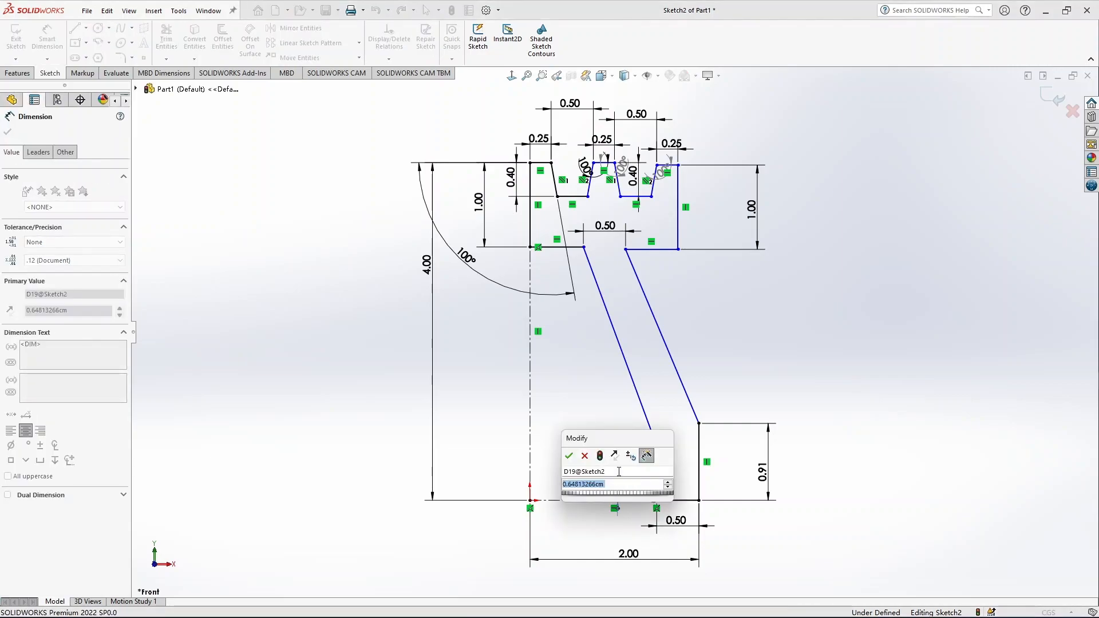
type("0.")
key("Return")
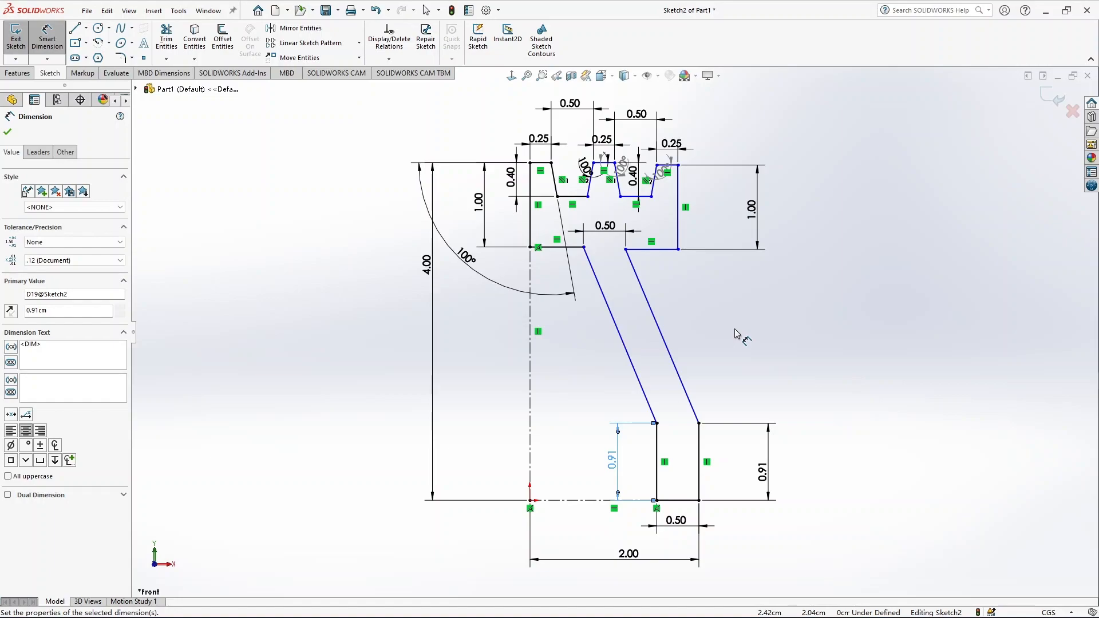
Step: Fillet the two corners where the slanted web meets the underside of the grooved head with a 0.125 cm radius
scroll(668, 248, "up", 1)
left_click(48, 39)
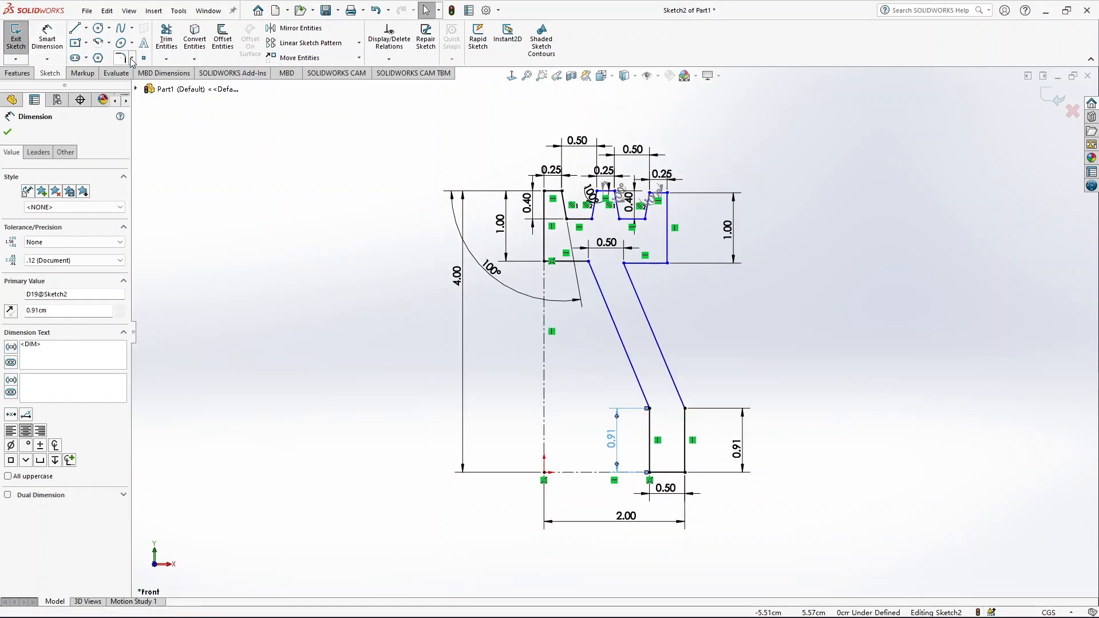
left_click(121, 58)
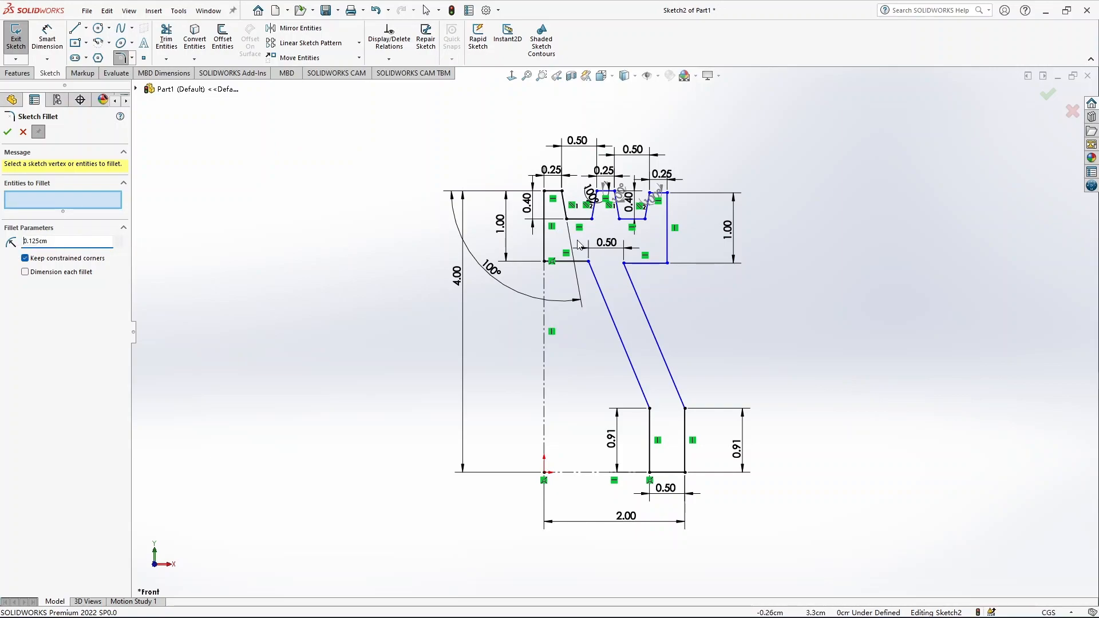
scroll(602, 266, "down", 3)
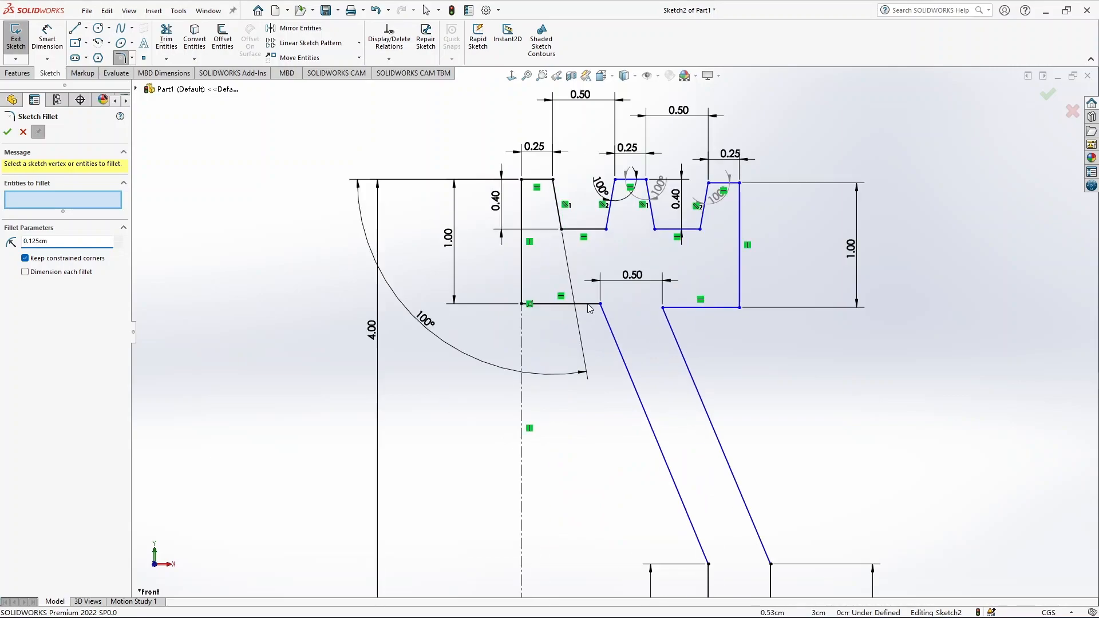
left_click(591, 305)
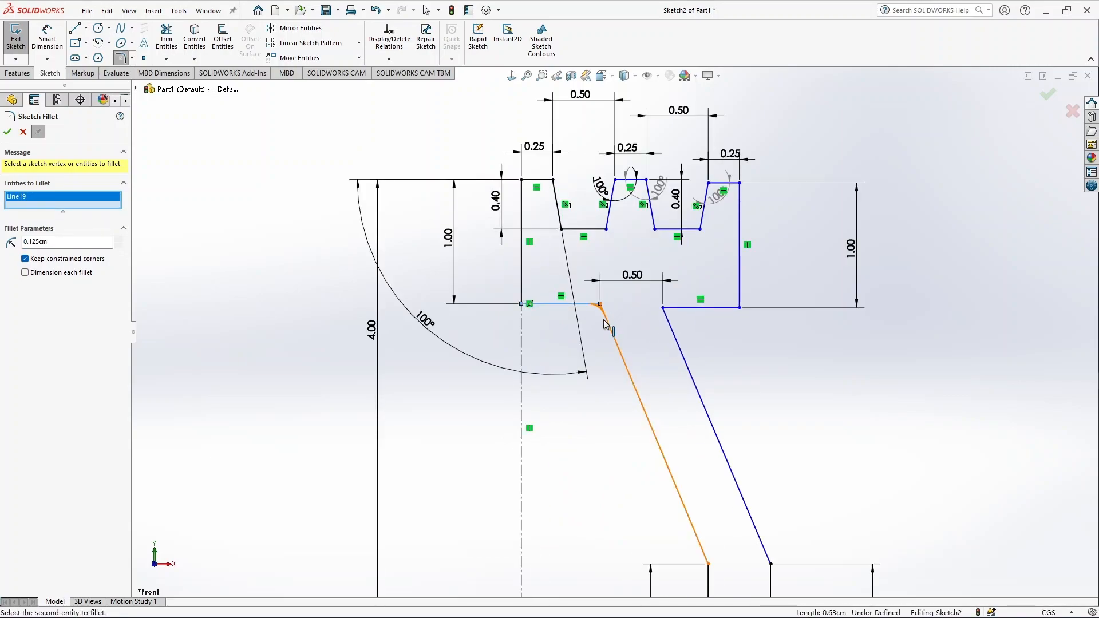
left_click(685, 313)
left_click(675, 319)
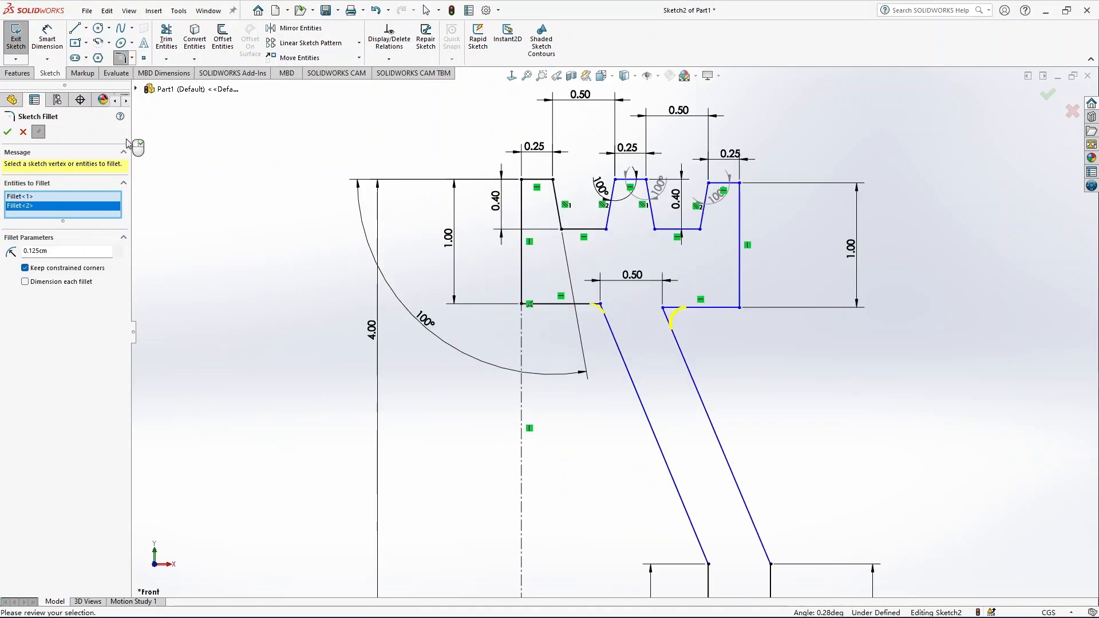
left_click(7, 133)
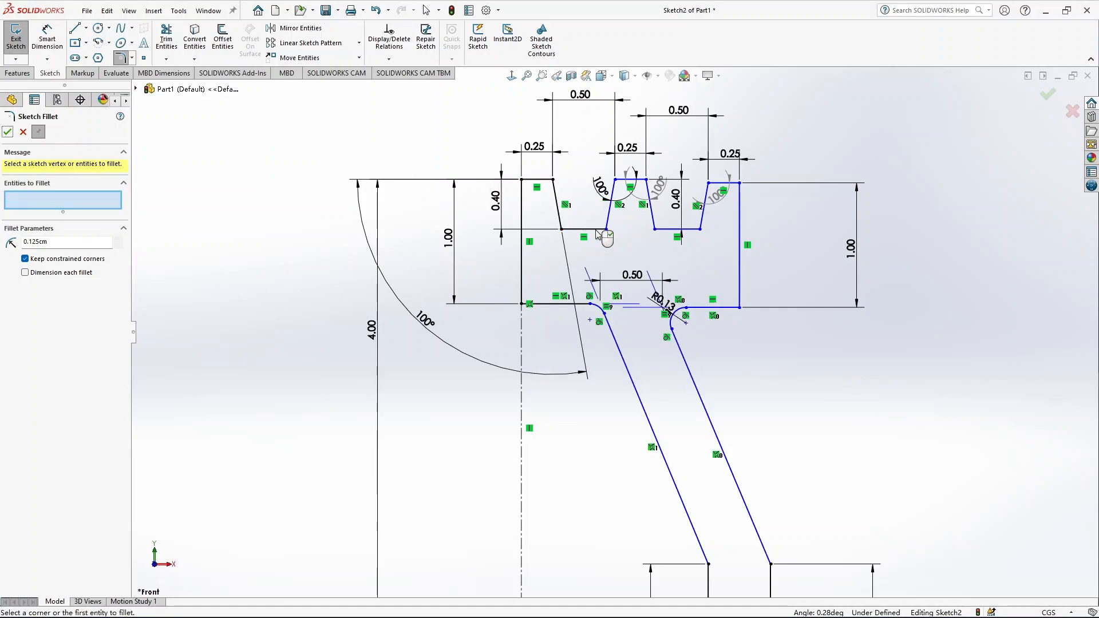
Step: Finish the sketch fillets and exit the grooved half-profile sketch
scroll(674, 351, "up", 4)
scroll(719, 410, "down", 2)
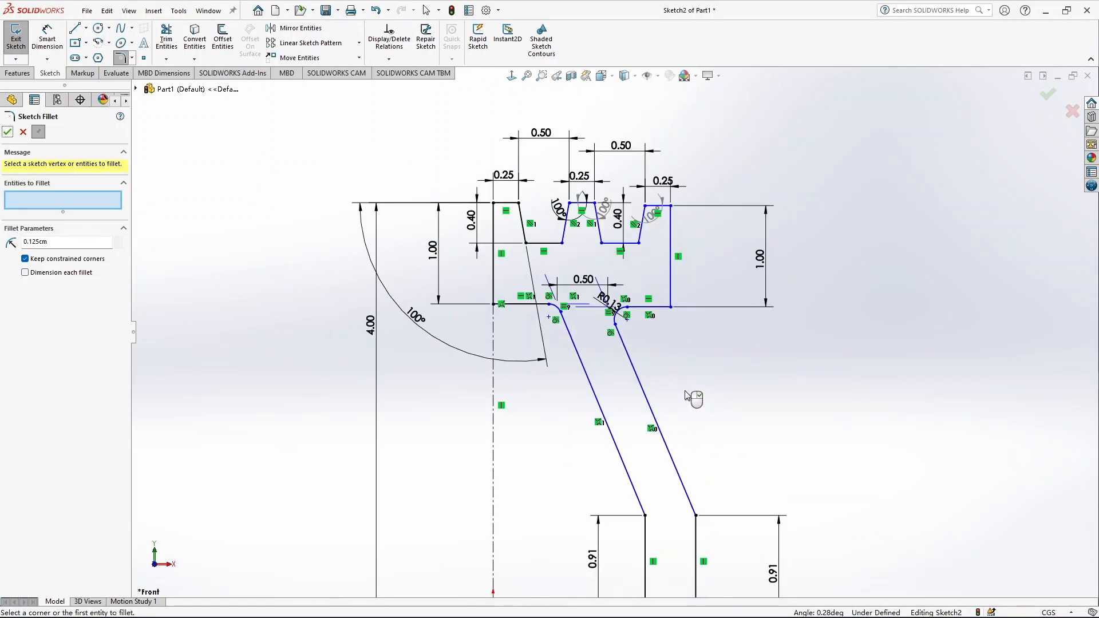
left_click(8, 133)
left_click(16, 41)
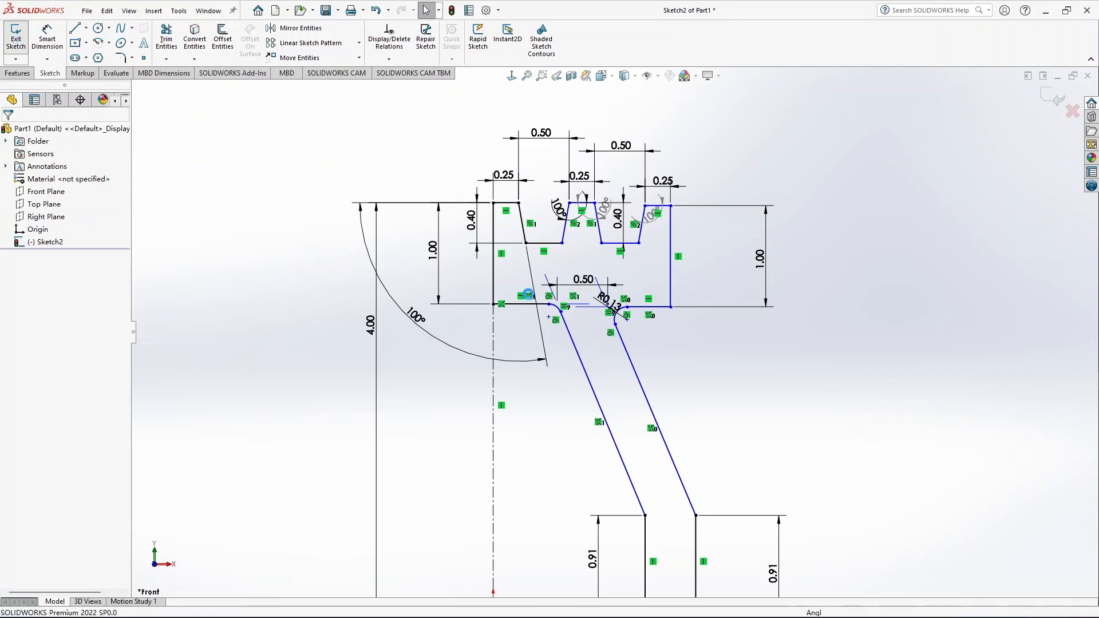
scroll(687, 440, "up", 3)
mouse_move(658, 373)
middle_mouse_down()
mouse_move(630, 397)
mouse_move(640, 402)
mouse_move(650, 319)
mouse_move(667, 389)
mouse_move(657, 373)
mouse_move(613, 417)
mouse_move(624, 403)
middle_mouse_up()
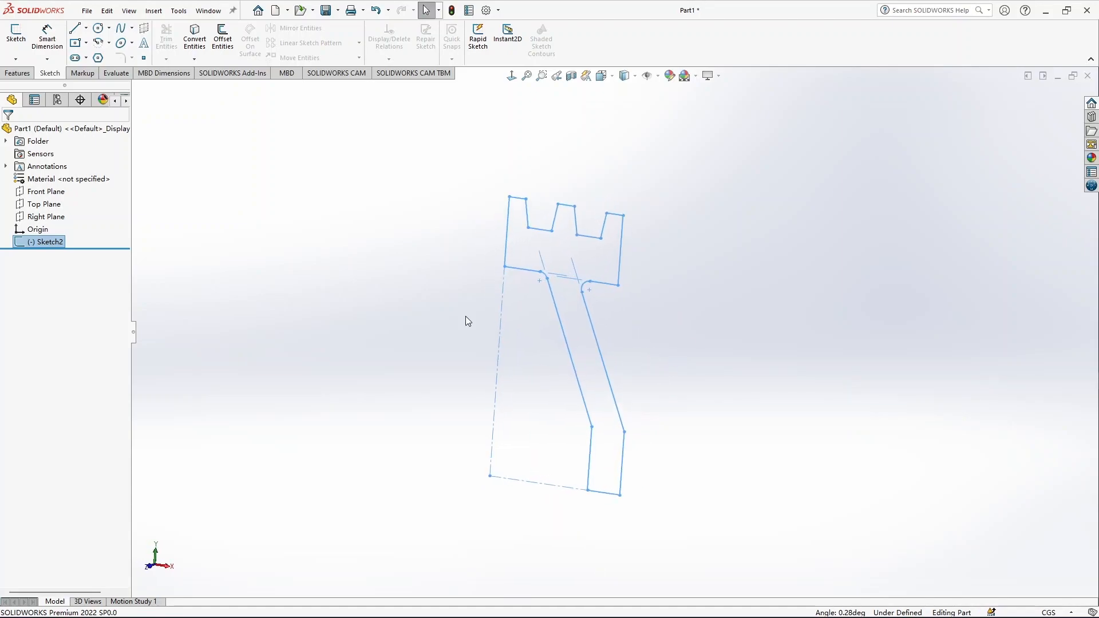
Step: Revolve the half-profile 360 degrees about the short horizontal bottom edge of its lower leg
left_click(17, 73)
left_click(55, 36)
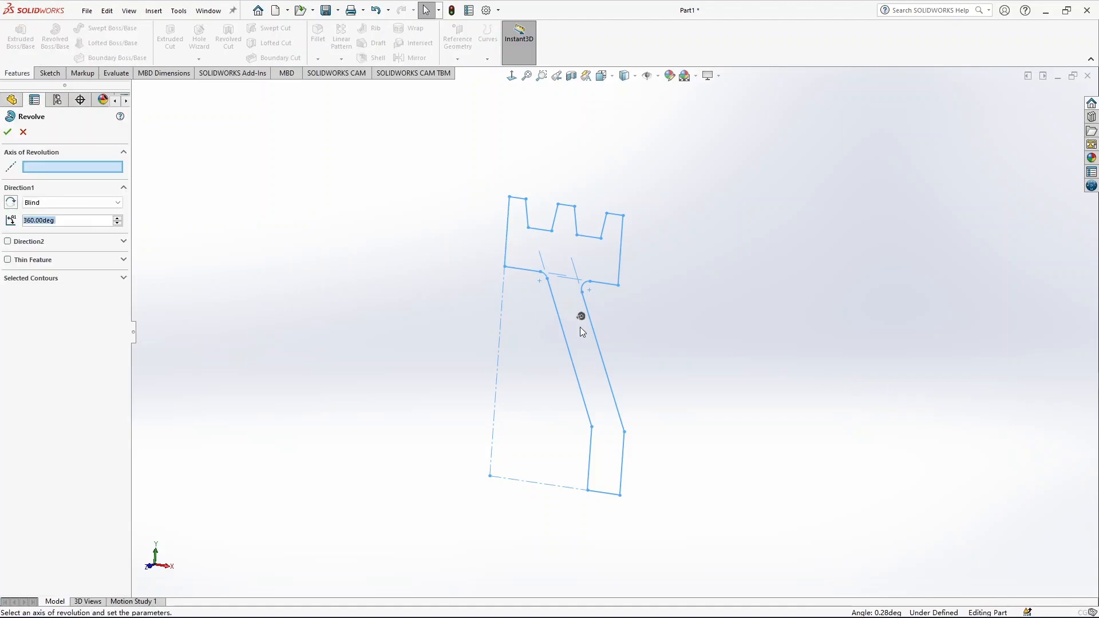
left_click(609, 495)
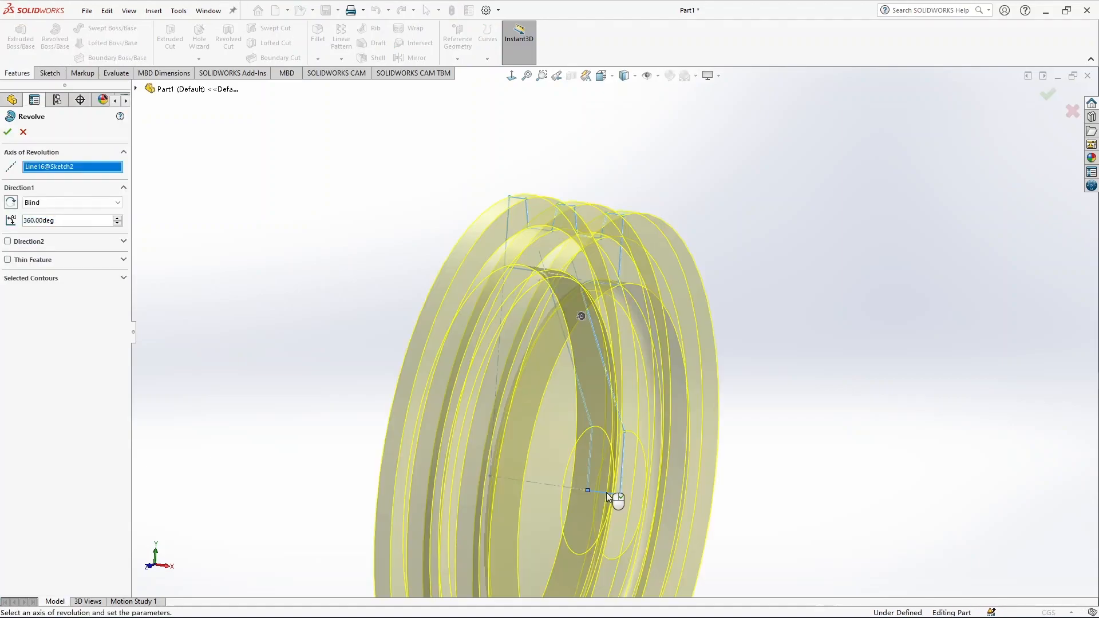
scroll(675, 496, "down", 4)
scroll(559, 478, "up", 6)
scroll(559, 477, "down", 1)
scroll(559, 477, "up", 1)
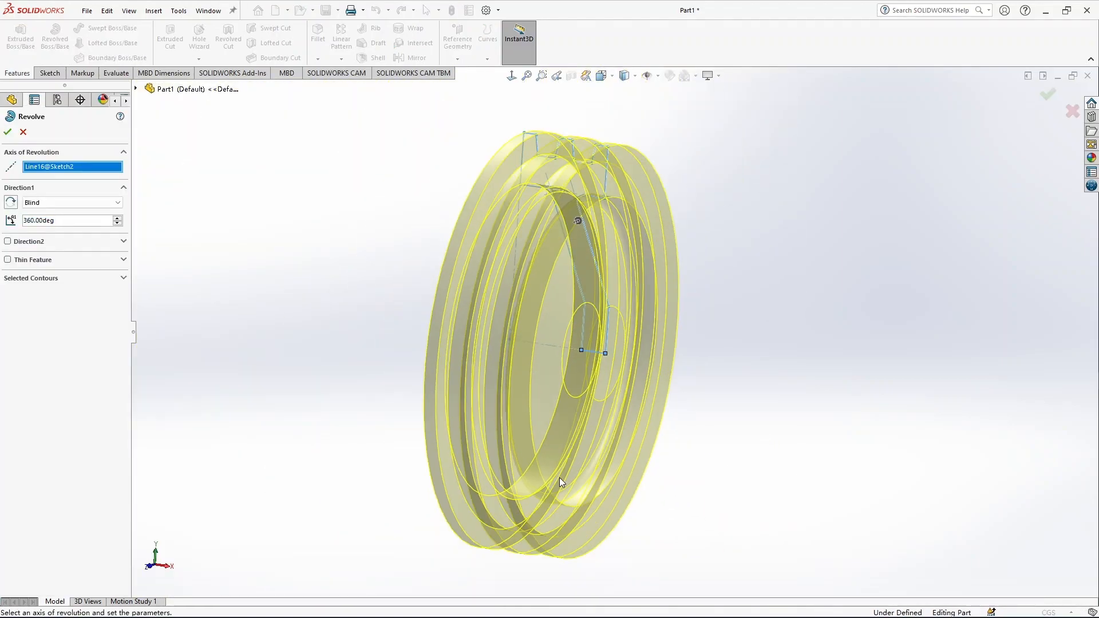
middle_click_drag(675, 508, 721, 504, "ctrl")
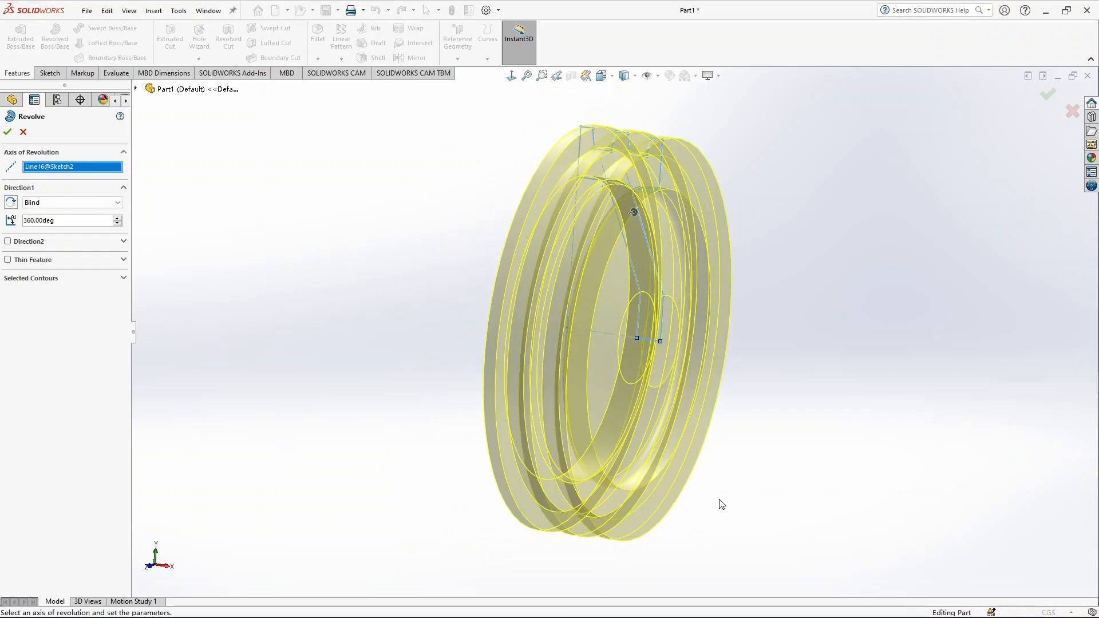
left_click(8, 131)
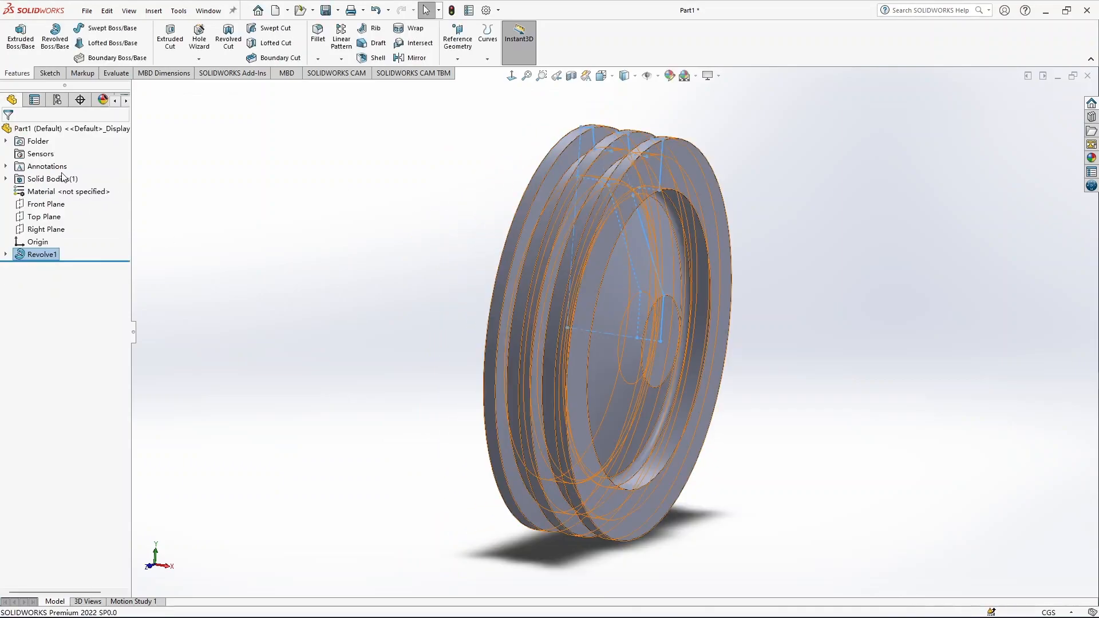
middle_click_drag(785, 400, 719, 380)
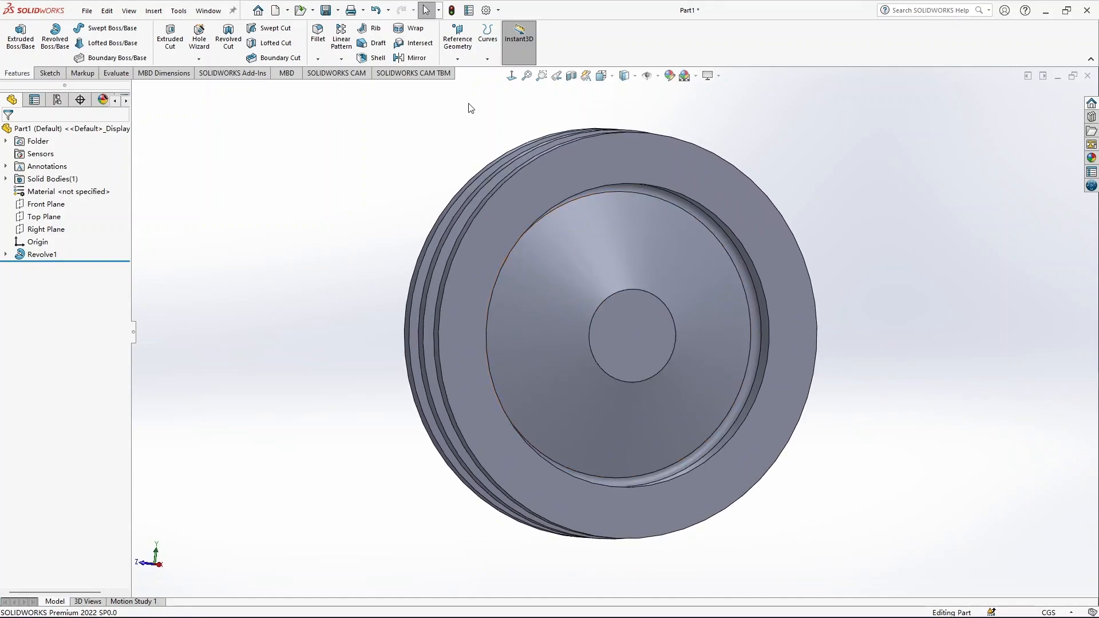
Step: Sketch a circle with a 0.50 cm radius centred on the origin on the round central hub face
left_click(512, 75)
left_click(614, 338)
scroll(613, 338, "down", 1)
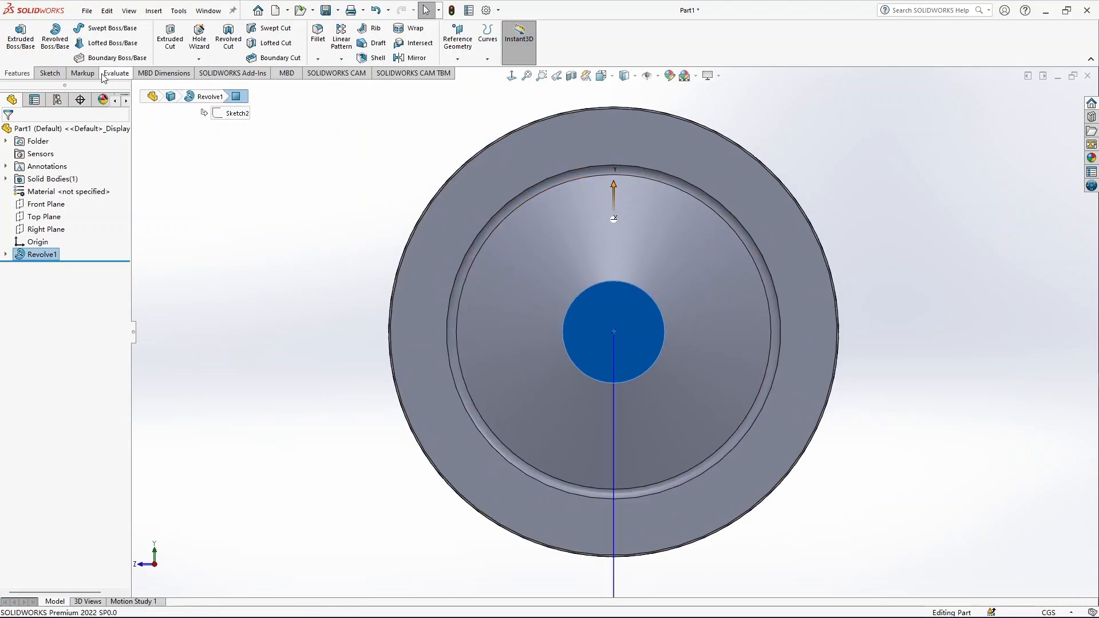
left_click(49, 73)
left_click(16, 34)
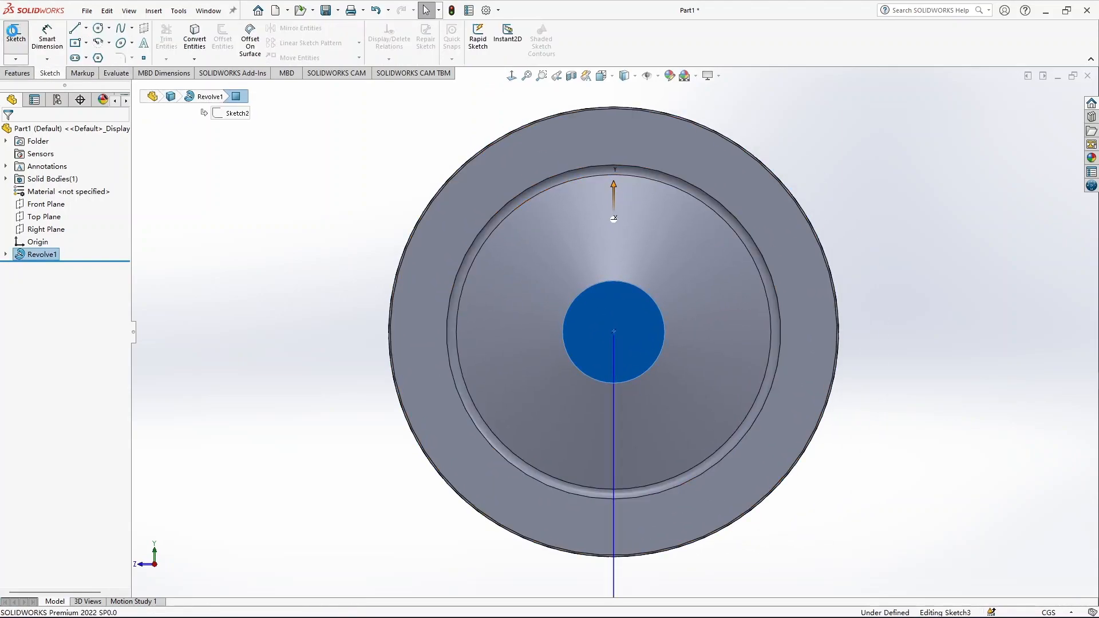
left_click(98, 28)
left_click(614, 333)
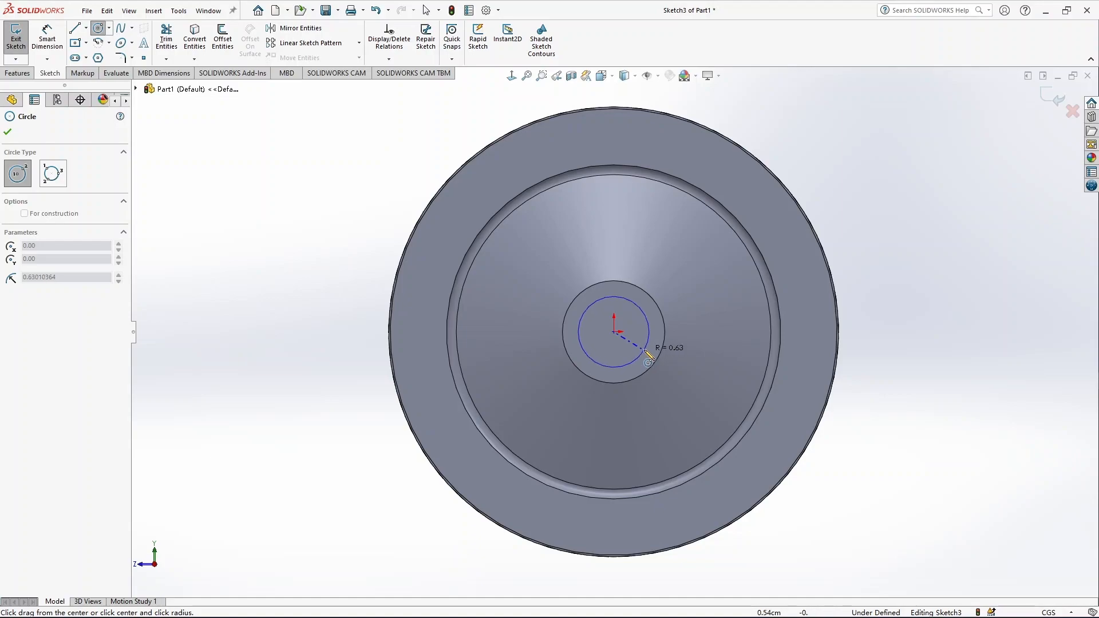
left_click(638, 354)
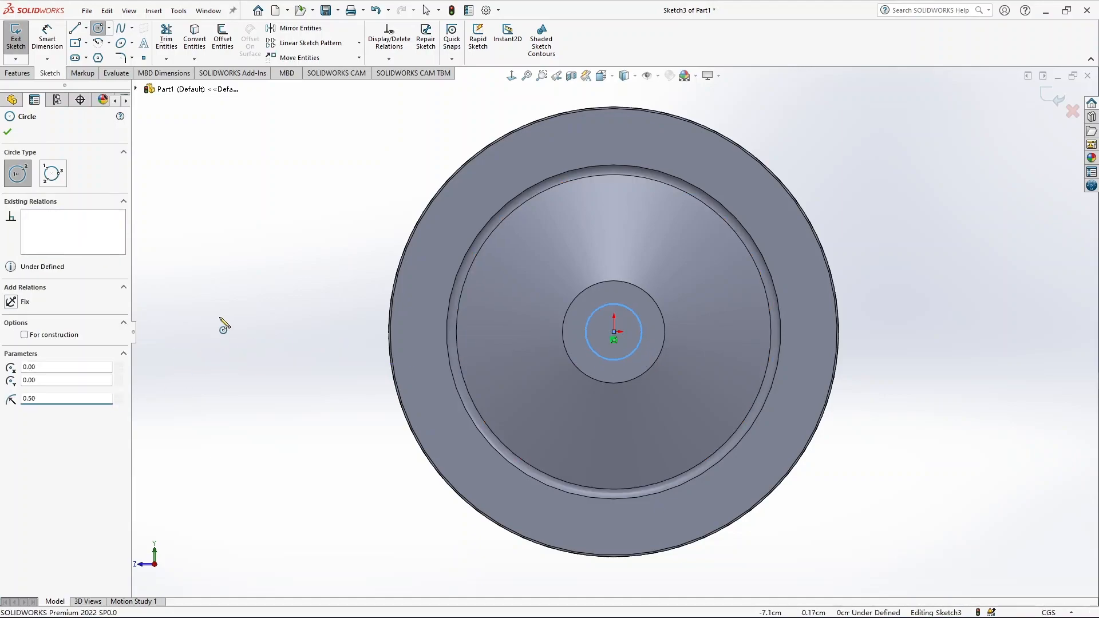
left_click(7, 132)
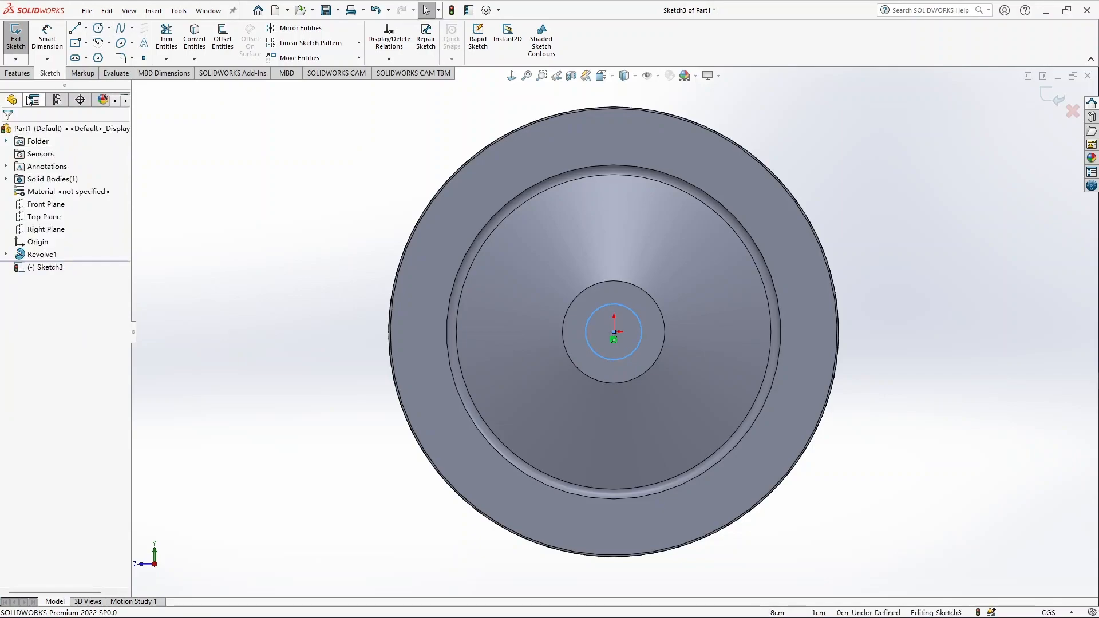
Step: Cut-extrude the central circle through the hub as a blind cut 1.00 cm deep
left_click(27, 76)
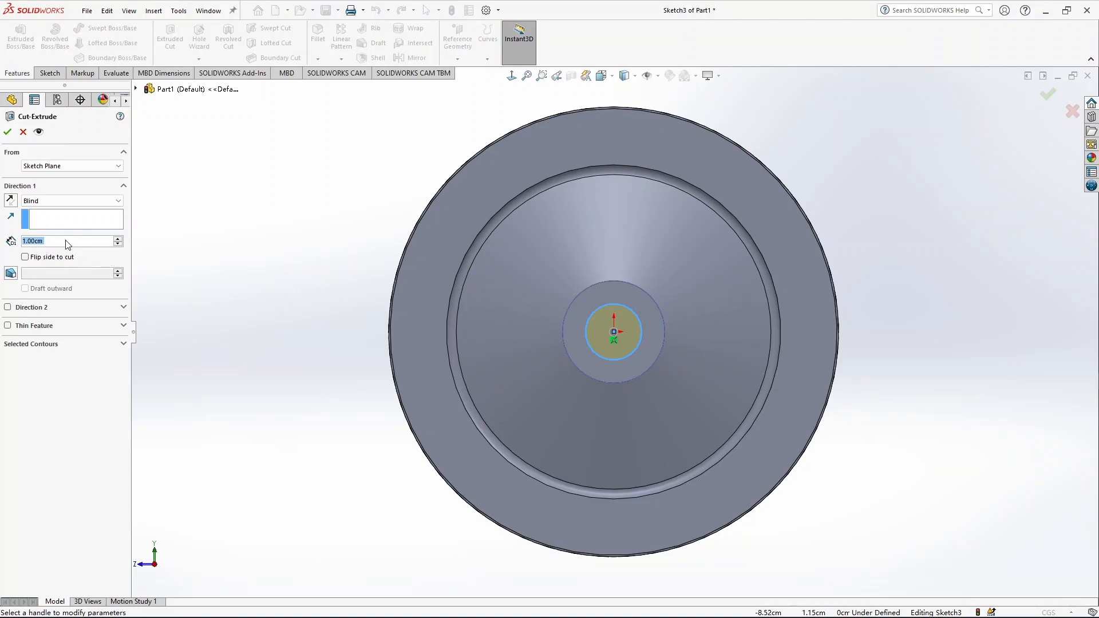
left_click(7, 132)
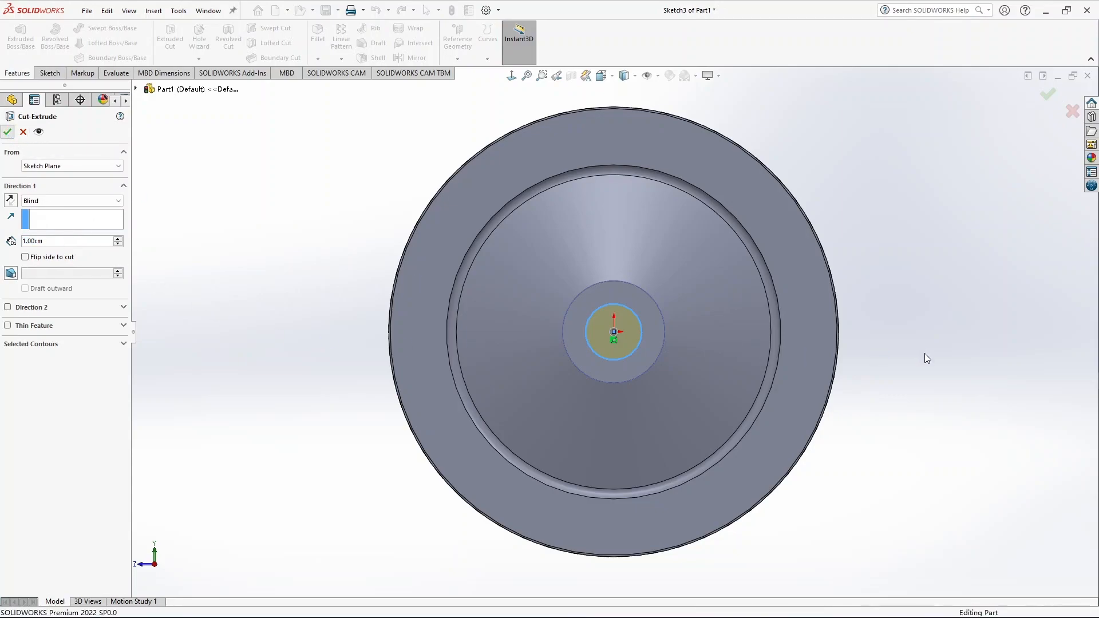
middle_click_drag(923, 362, 910, 408)
Step: Start a sketch on the ring-shaped hub face and draw a vertical centerline about 1.83 cm long upward from the origin
left_click(511, 75)
left_click(647, 309)
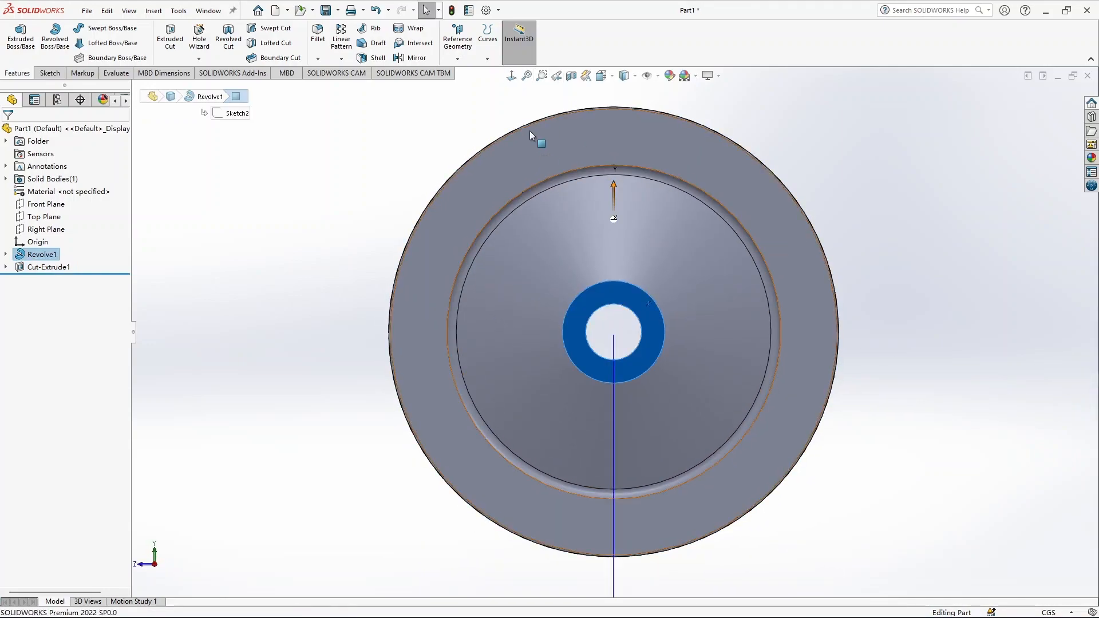
left_click(511, 77)
left_click(511, 76)
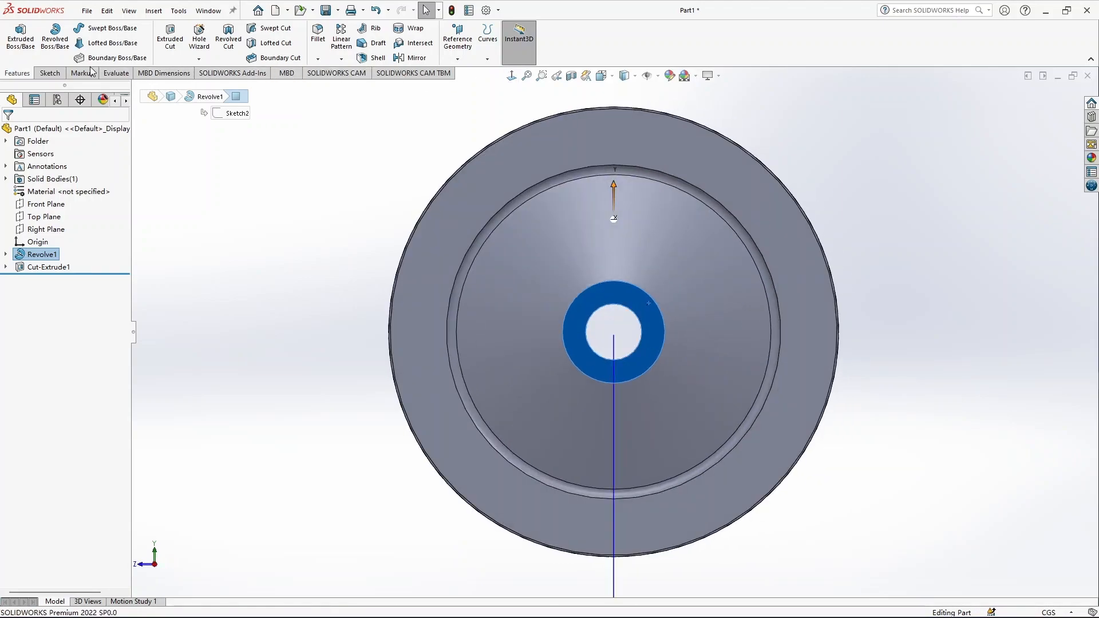
left_click(53, 73)
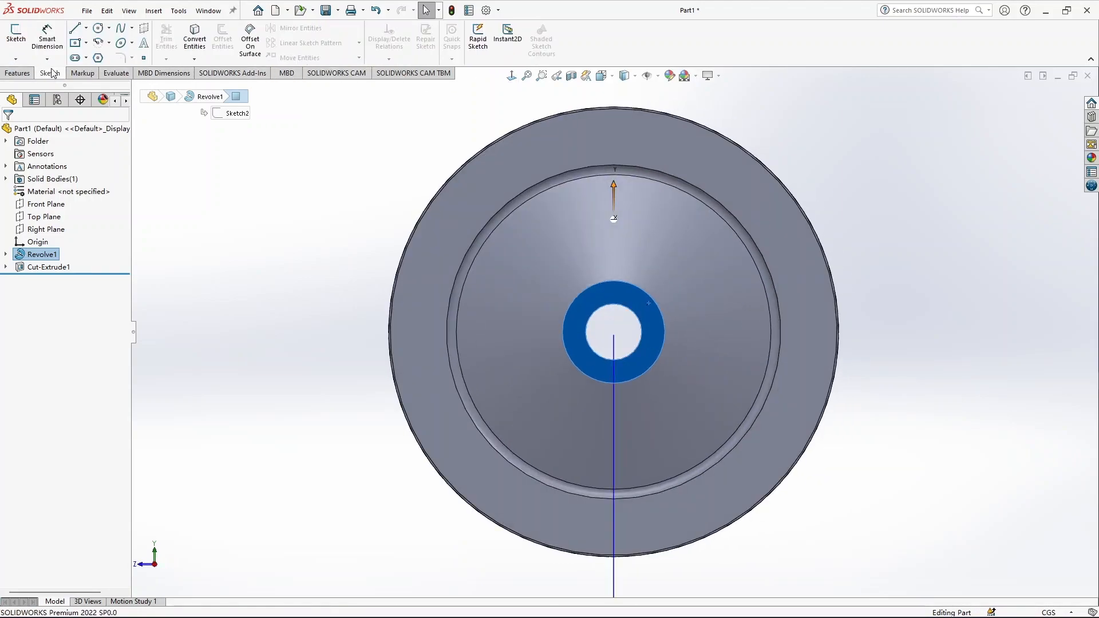
left_click(15, 36)
left_click(87, 28)
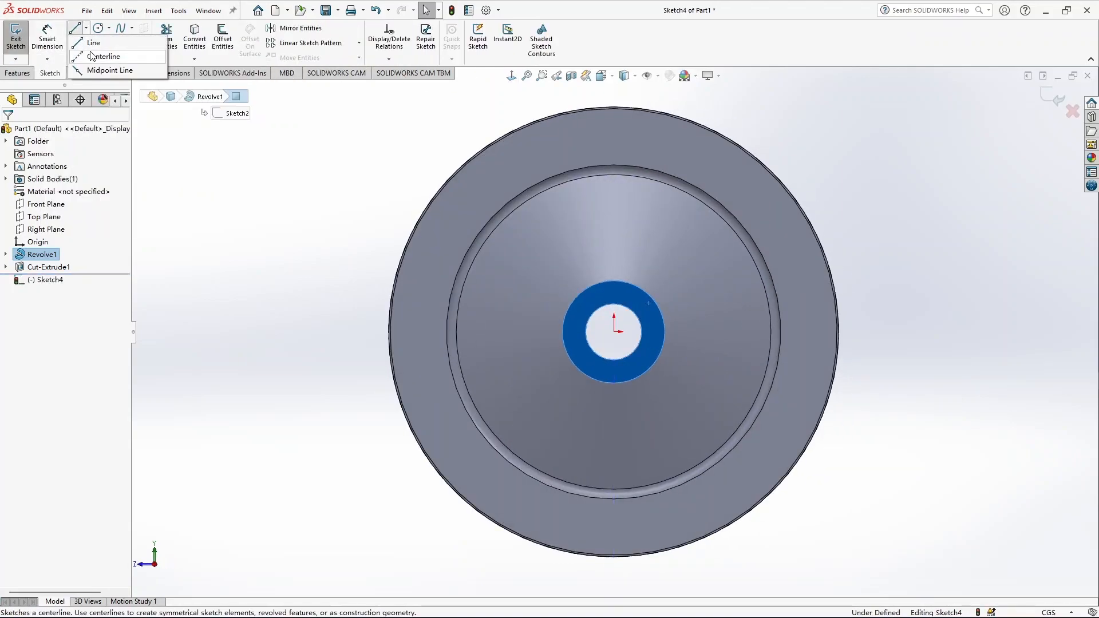
left_click(100, 53)
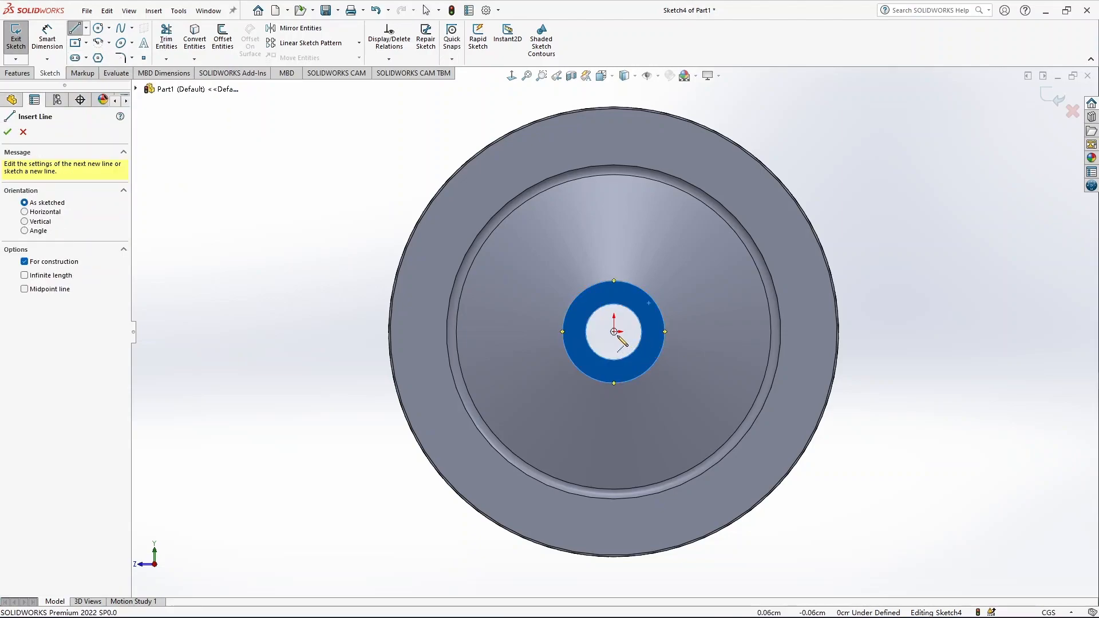
left_click(614, 331)
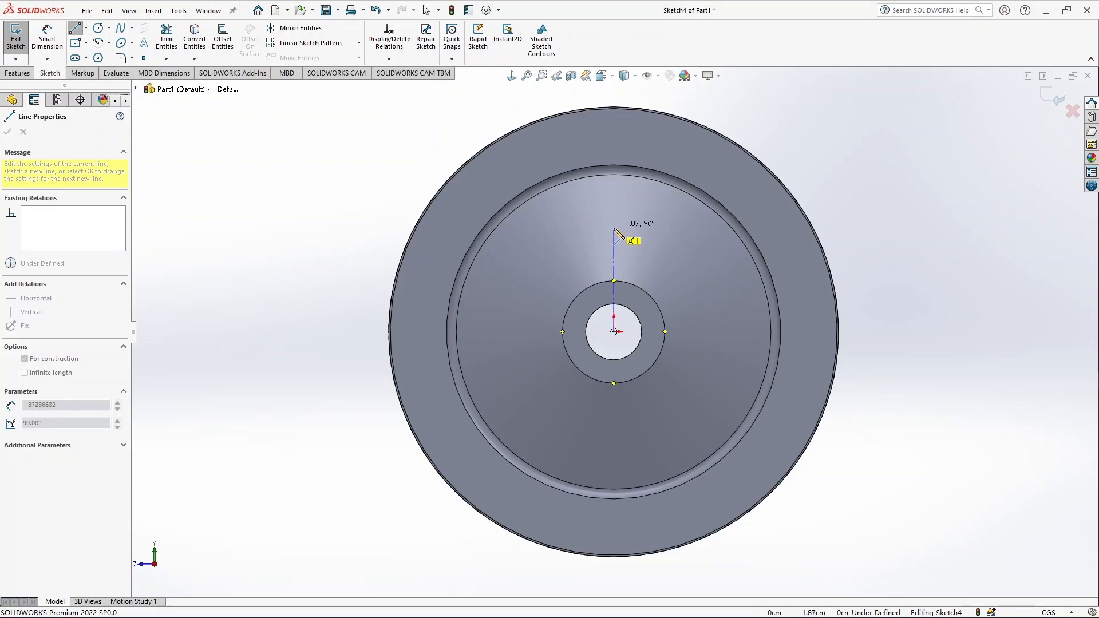
left_click(614, 229)
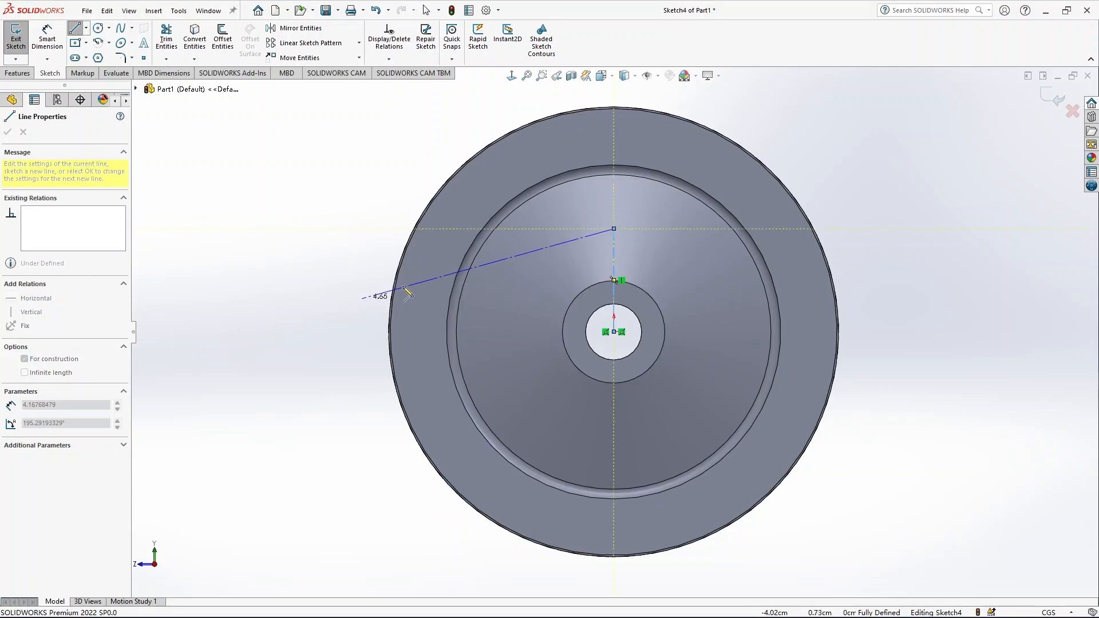
key("Escape")
Step: Dimension the vertical centerline's length as 1.80 cm
left_click(54, 40)
left_click(613, 263)
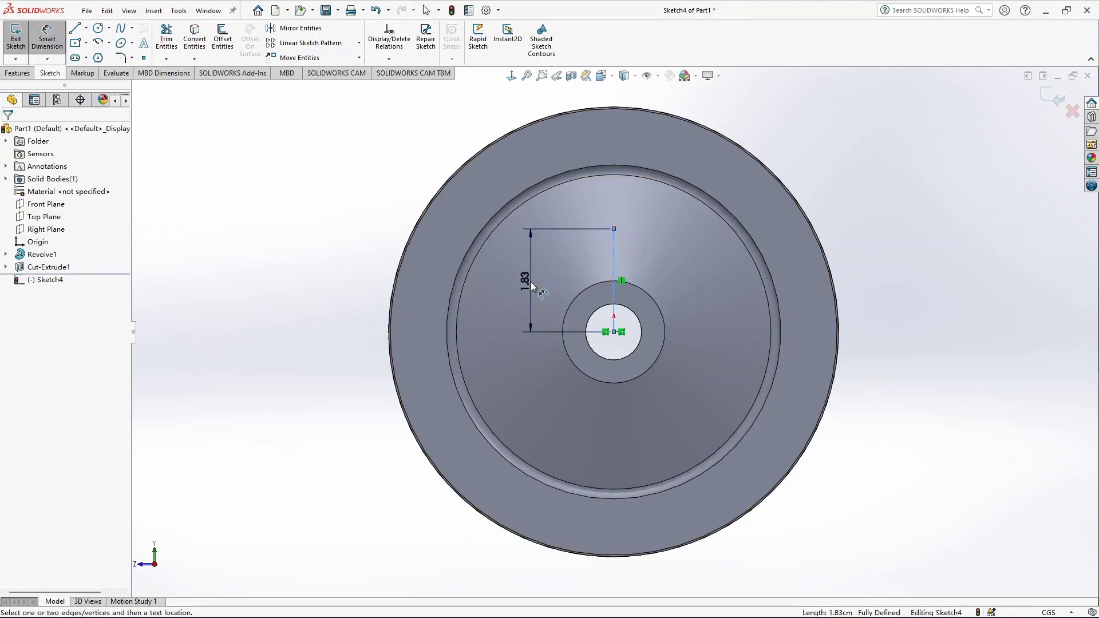
left_click(531, 281)
type("1")
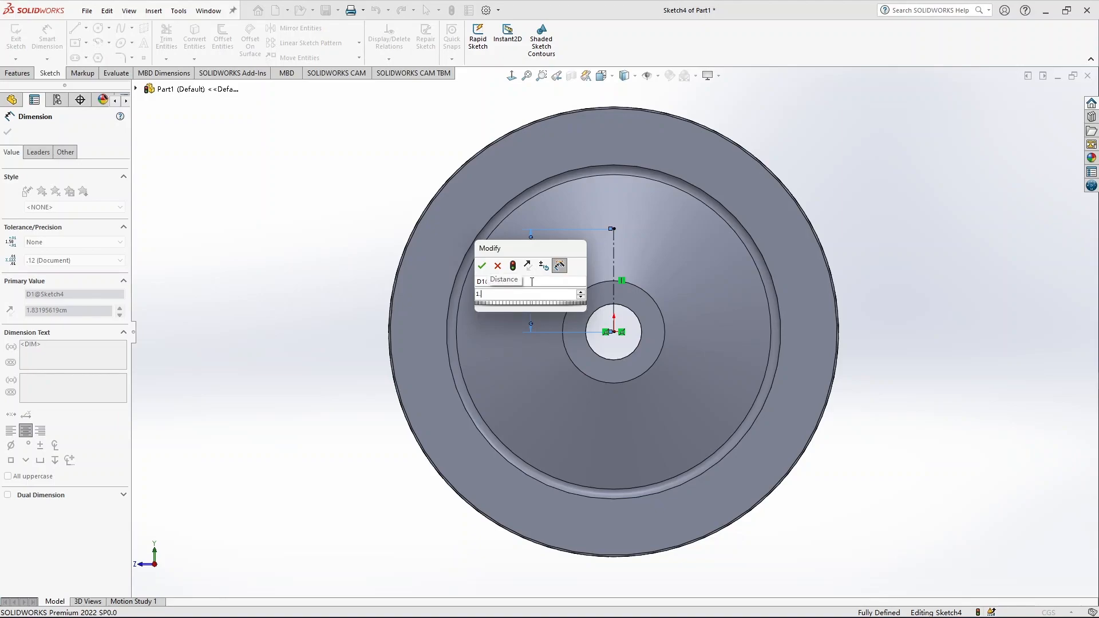
type(".8")
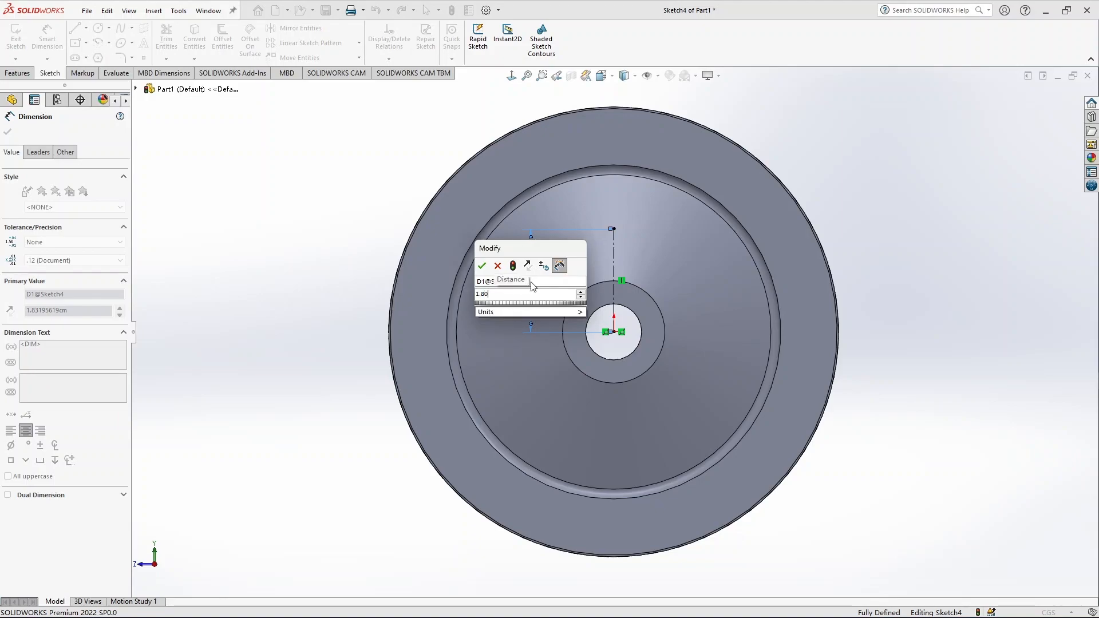
key("Return")
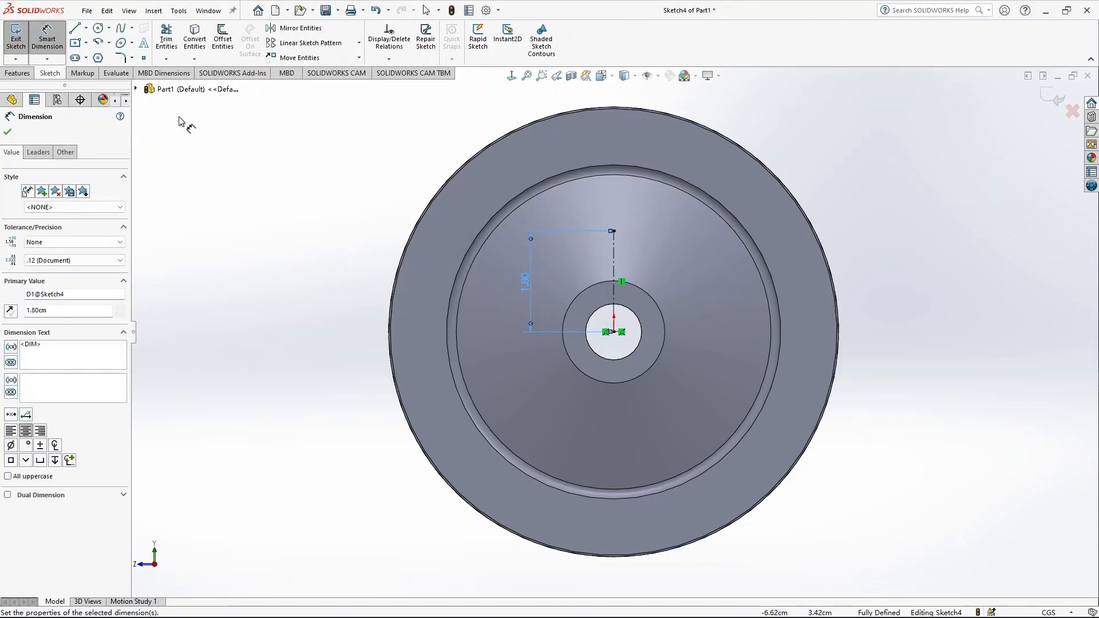
left_click(8, 133)
Step: Draw a circle with a 0.50 cm radius centred on the upper end of the vertical centerline
left_click(109, 27)
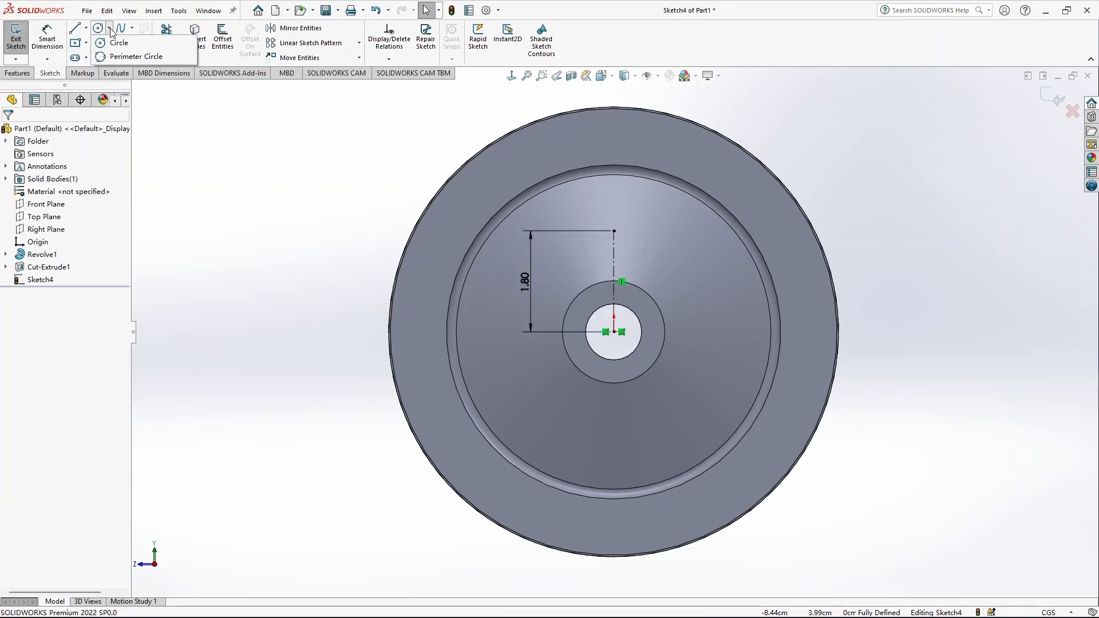
left_click(115, 45)
left_click(614, 231)
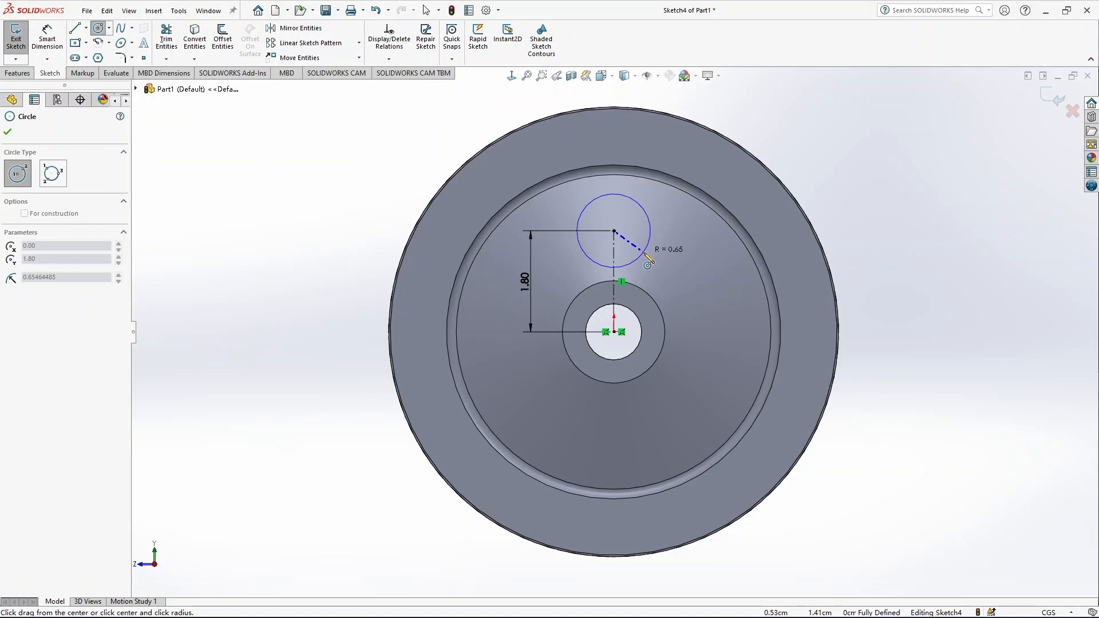
left_click(647, 261)
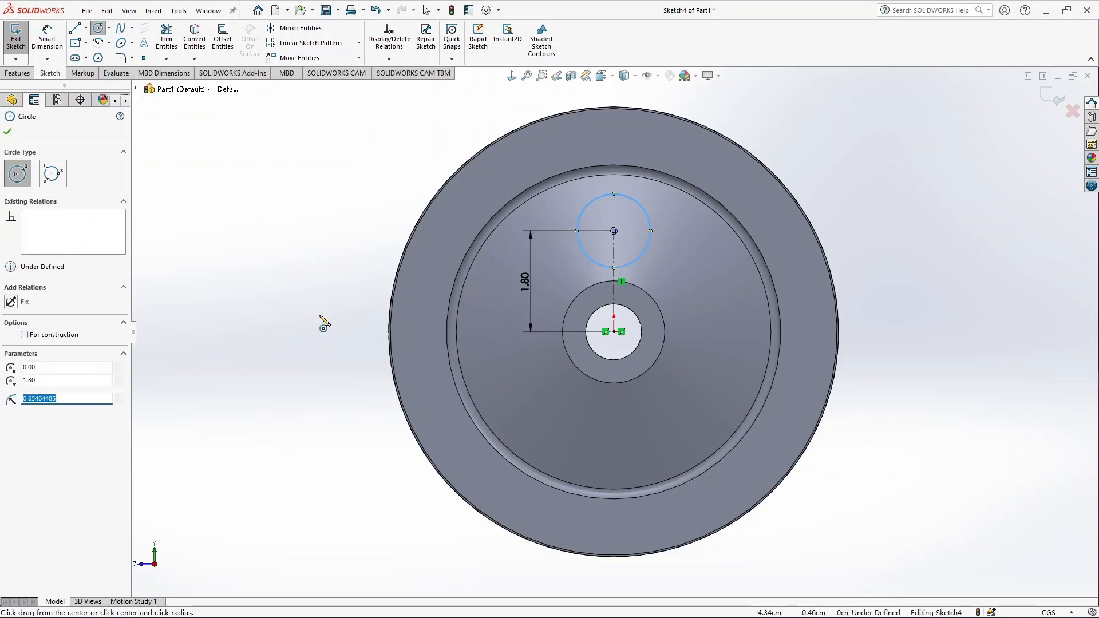
type("0.50")
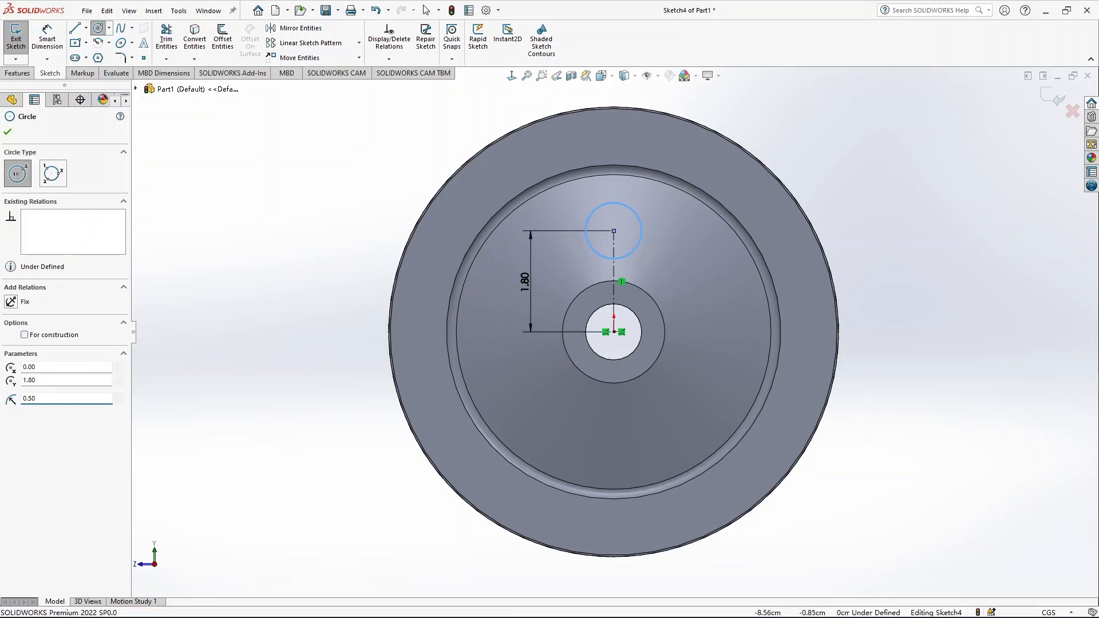
left_click(12, 136)
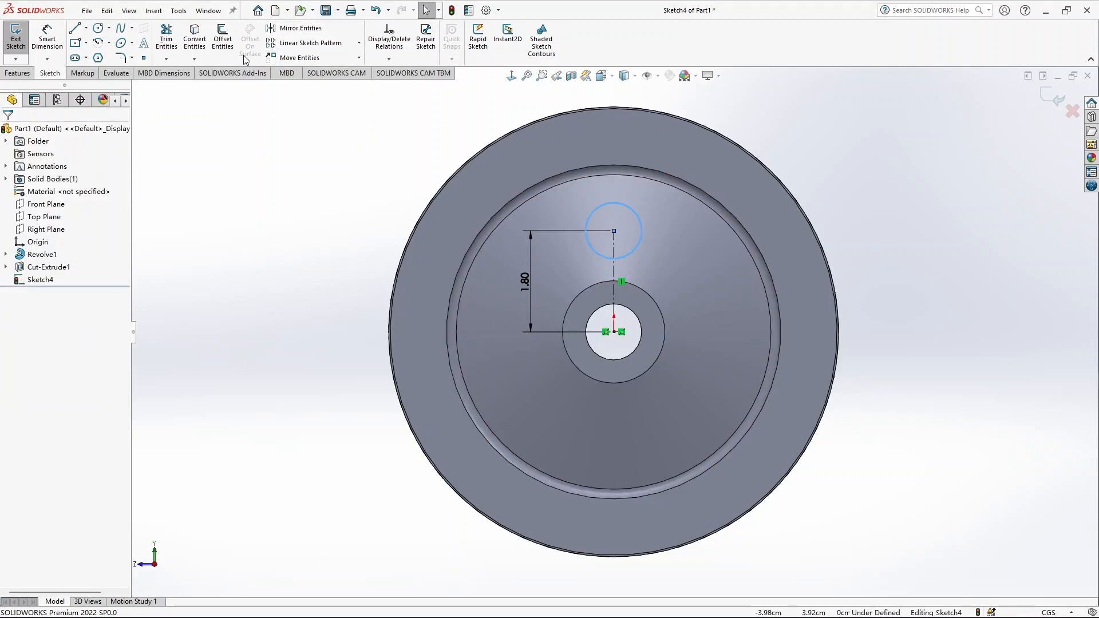
Step: Create a circular sketch pattern of the 0.50 cm radius circle around the origin with 5 equally spaced instances over 360 degrees
left_click(359, 43)
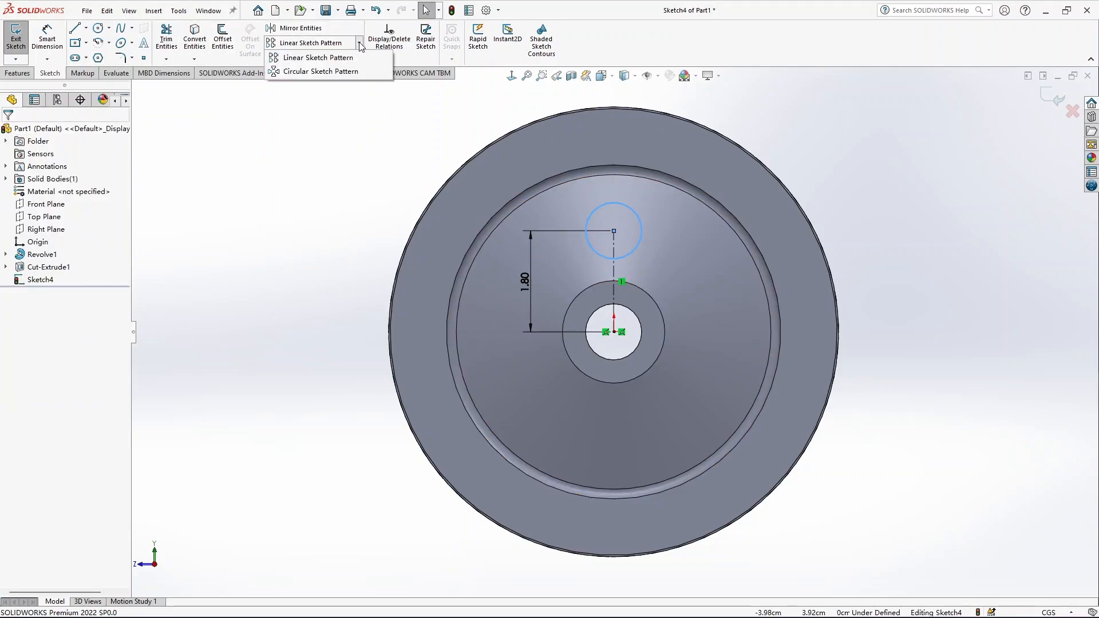
left_click(343, 71)
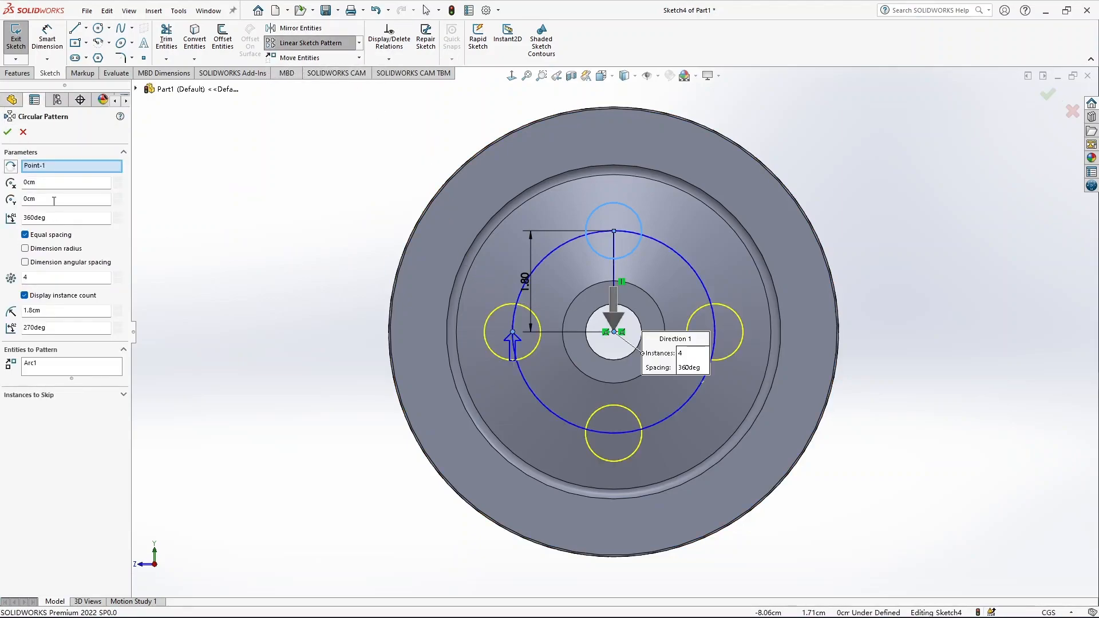
left_click(37, 278)
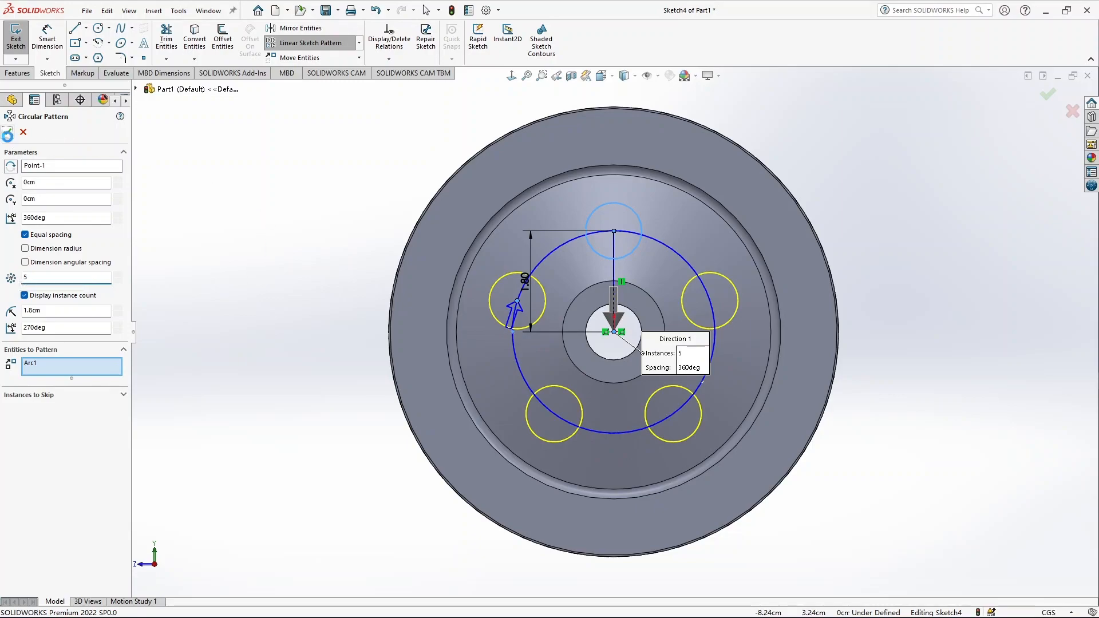
key("Return")
Step: Cut-extrude the five patterned circles through the web as a blind cut 2.00 cm deep
left_click(17, 73)
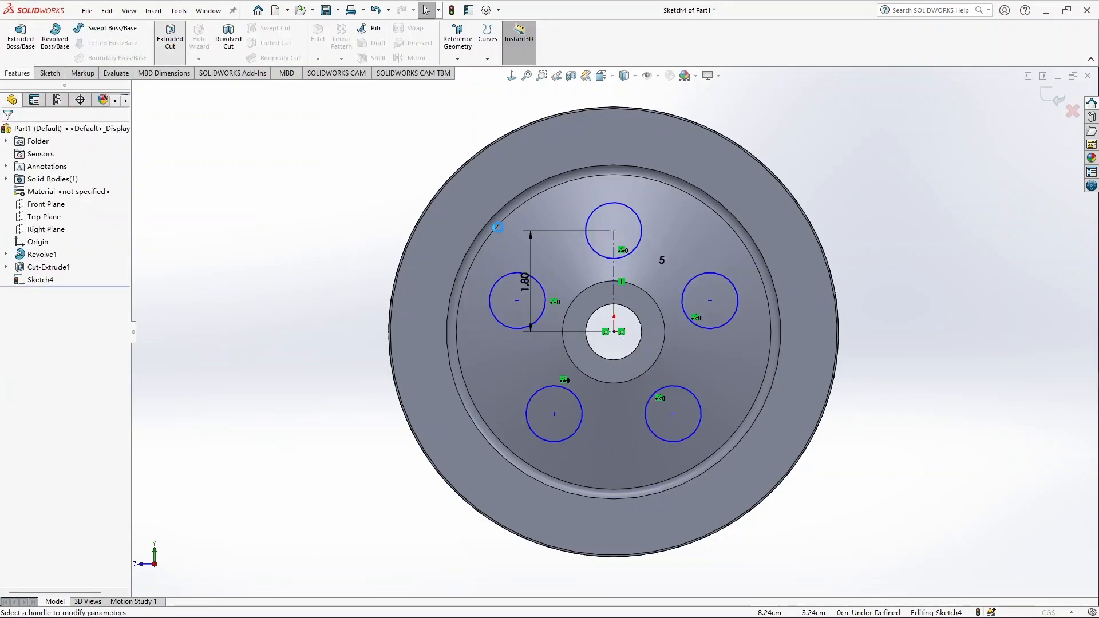
type("2")
key("Return")
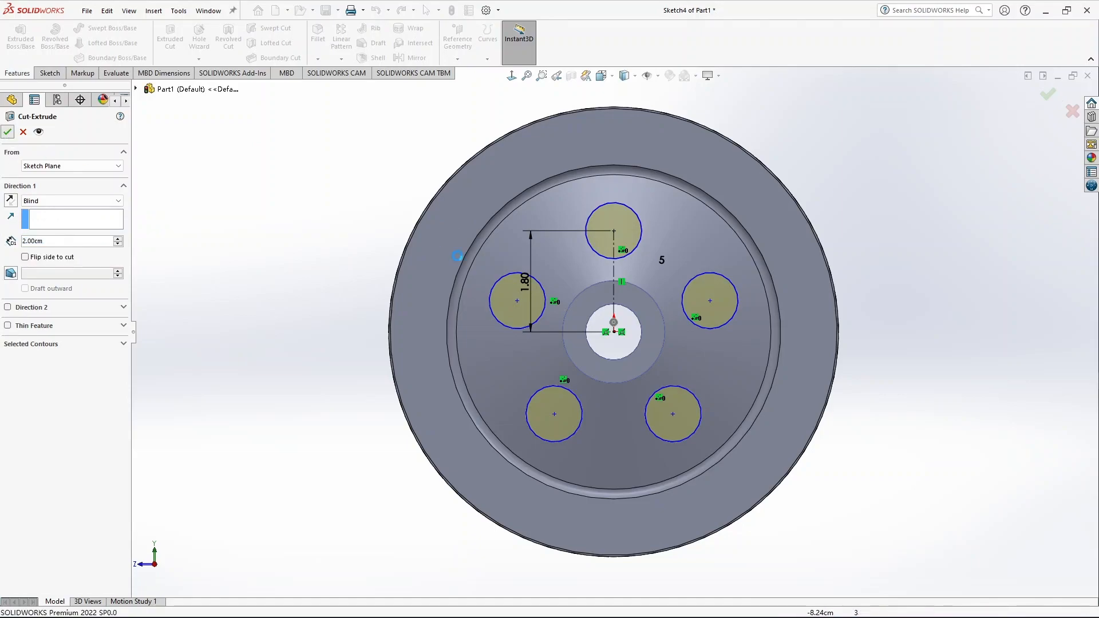
middle_click_drag(866, 368, 658, 366)
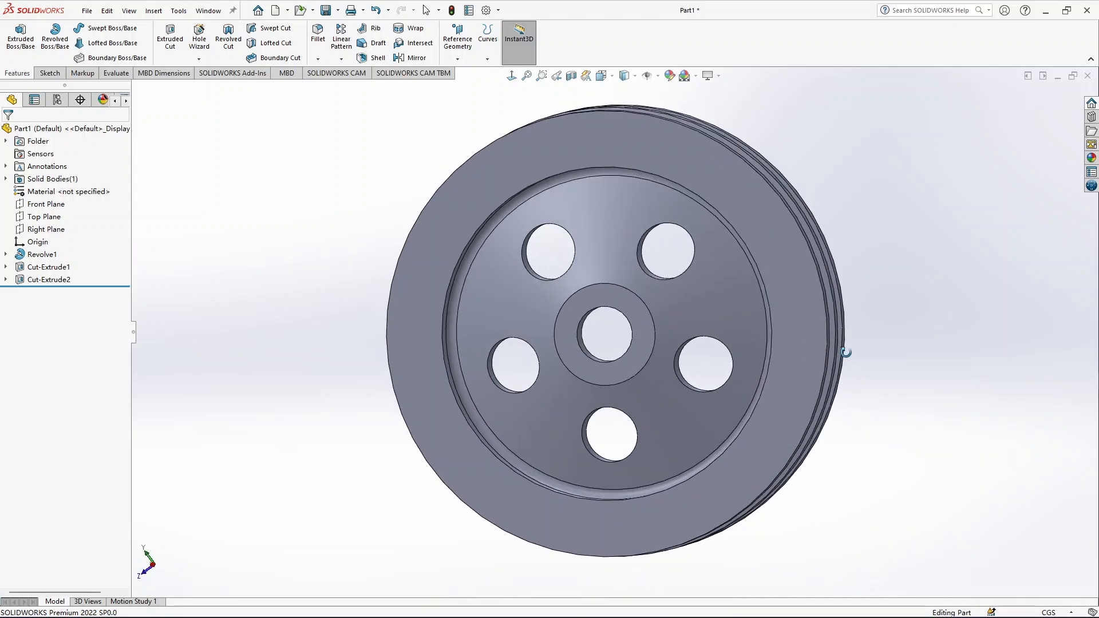
Step: Start a sketch on the ring-shaped hub face and draw a center rectangle about 0.30 by 0.33 cm centred on the bore's lowest point
left_click(609, 296)
left_click(511, 74)
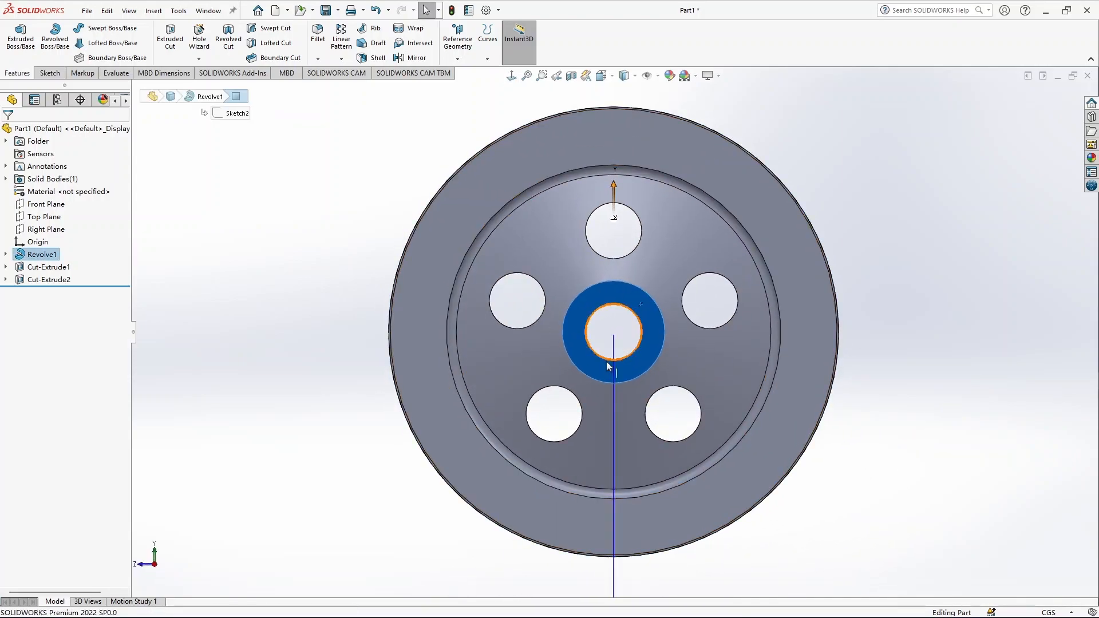
left_click(50, 72)
left_click(15, 33)
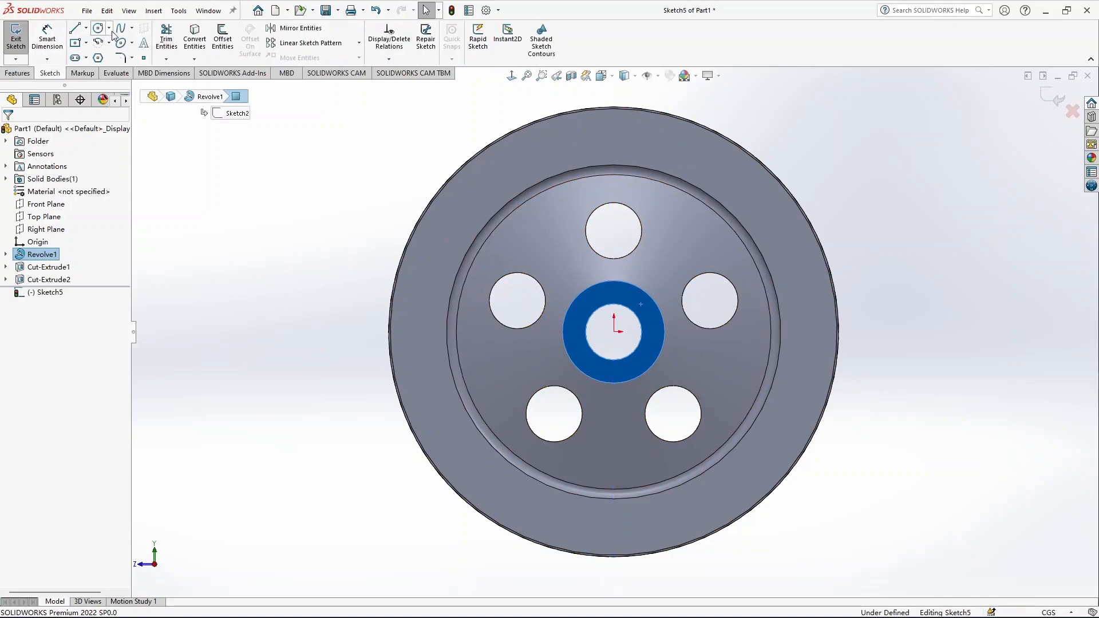
left_click(87, 44)
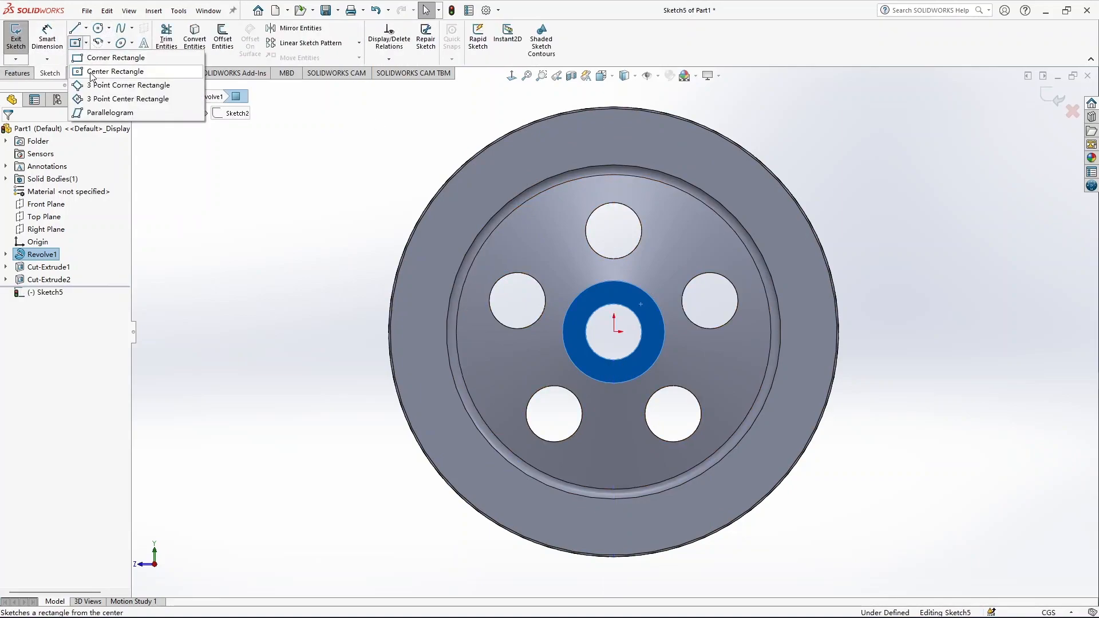
left_click(91, 71)
scroll(626, 355, "up", 2)
scroll(622, 347, "down", 5)
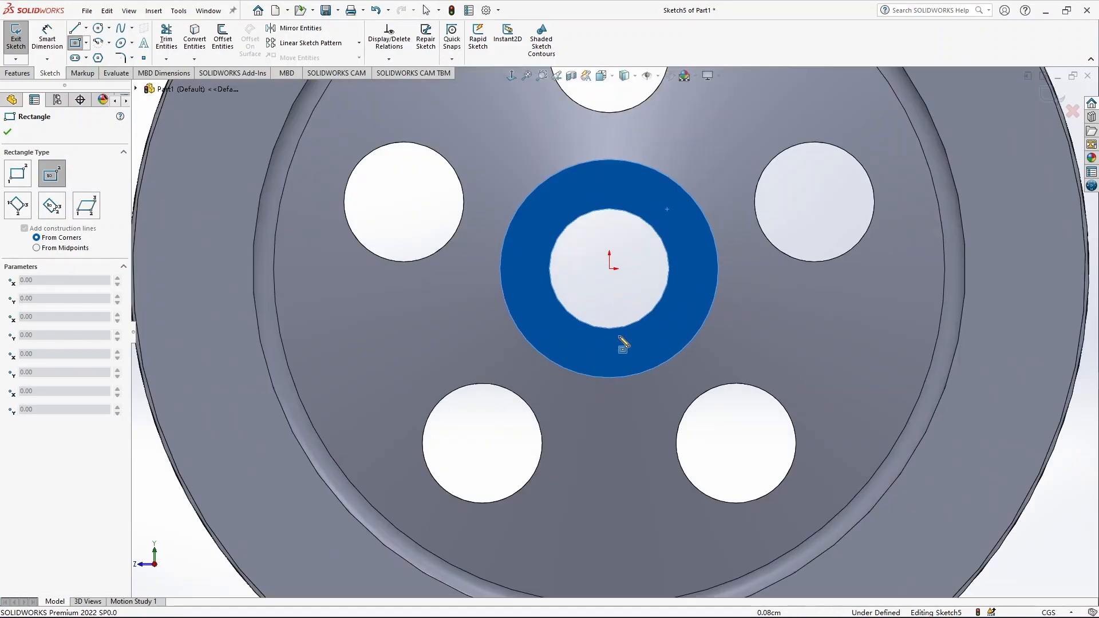
left_click(609, 329)
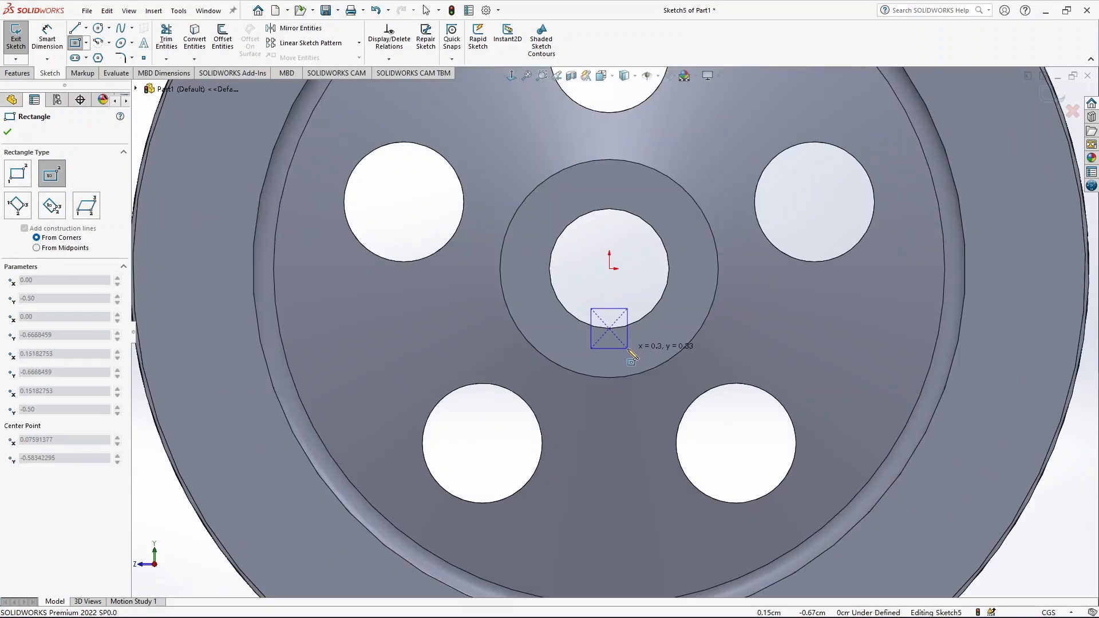
left_click(628, 349)
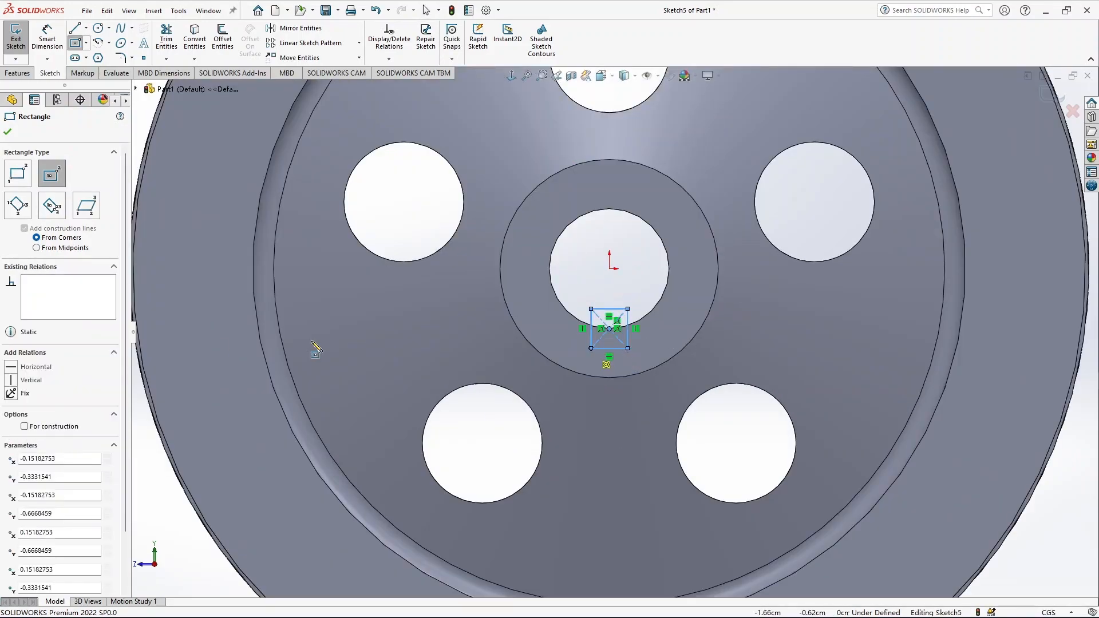
scroll(81, 375, "down", 2)
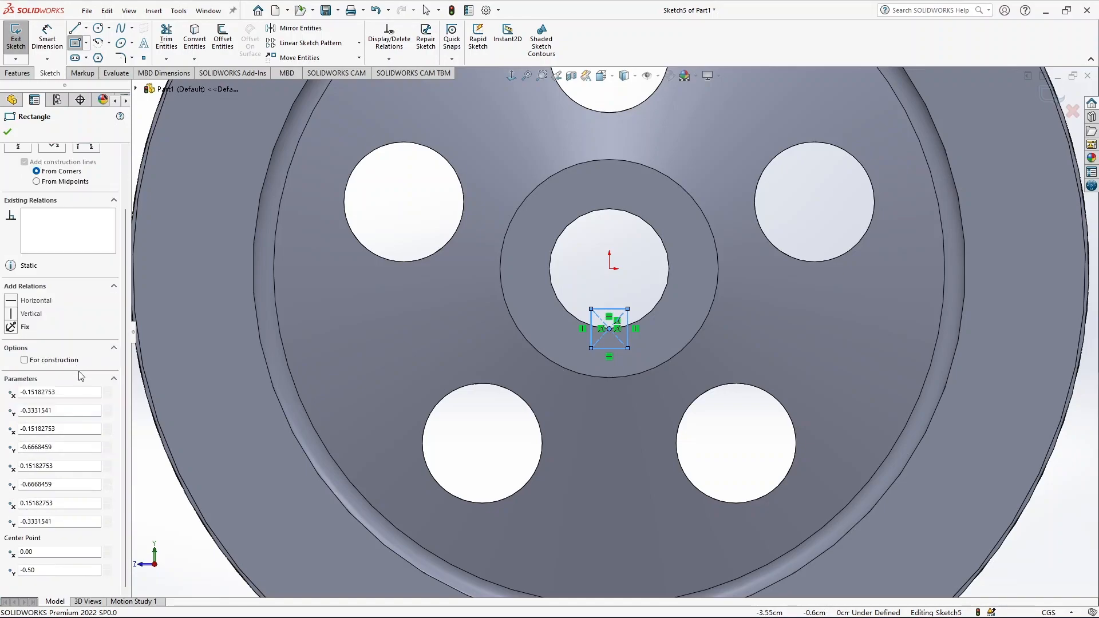
left_click(7, 132)
Step: Dimension the keyway rectangle with a width of 0.30 cm and a height of 0.40 cm
left_click(47, 39)
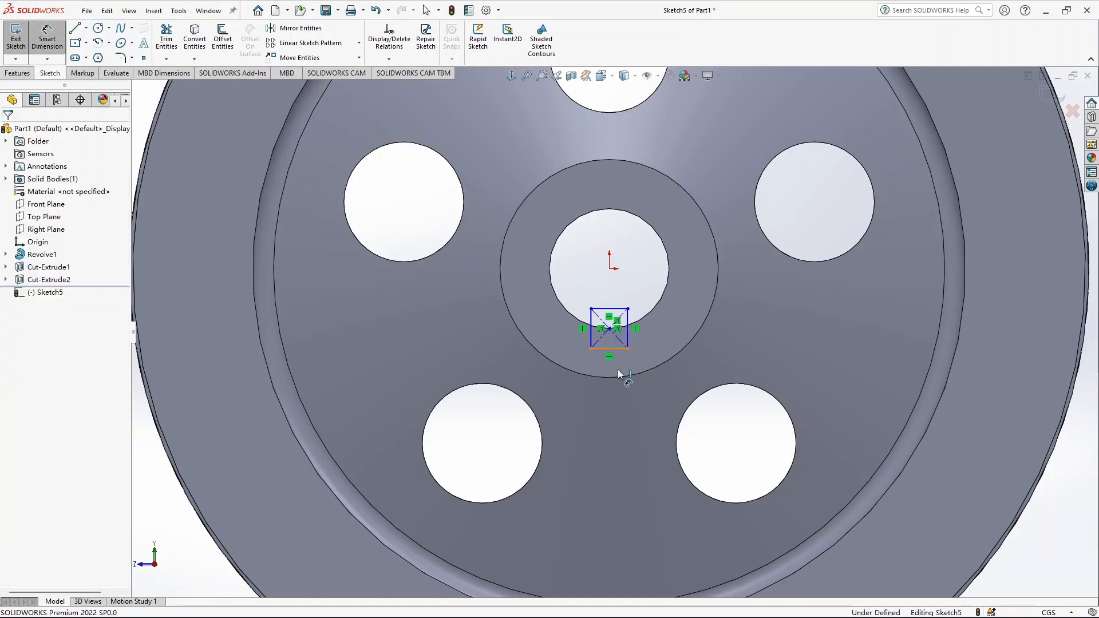
left_click(609, 348)
left_click(613, 397)
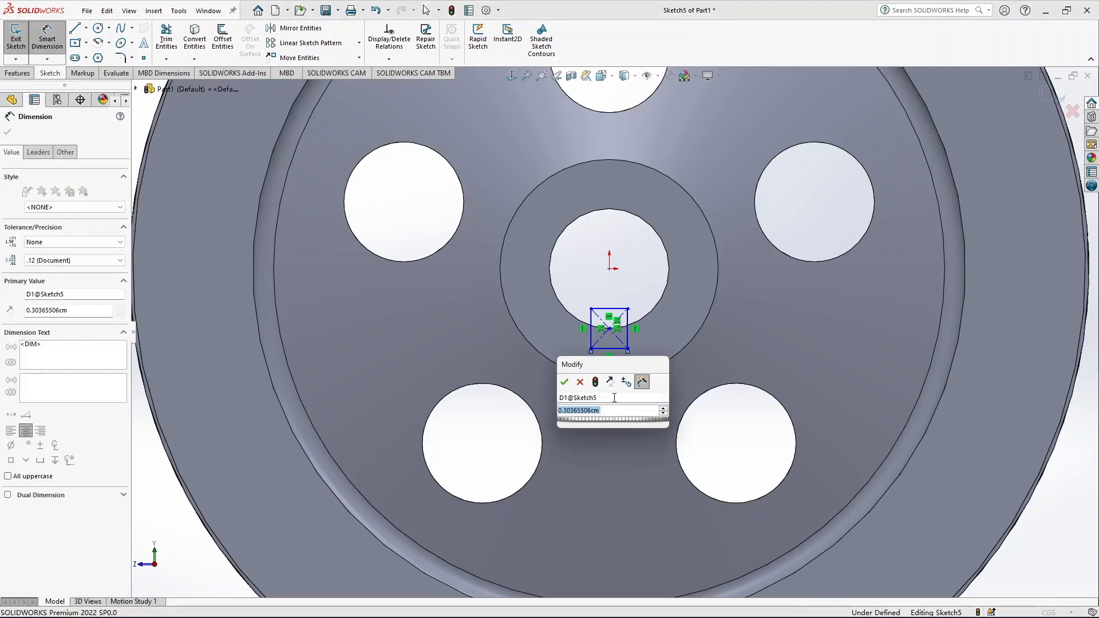
type("0.3")
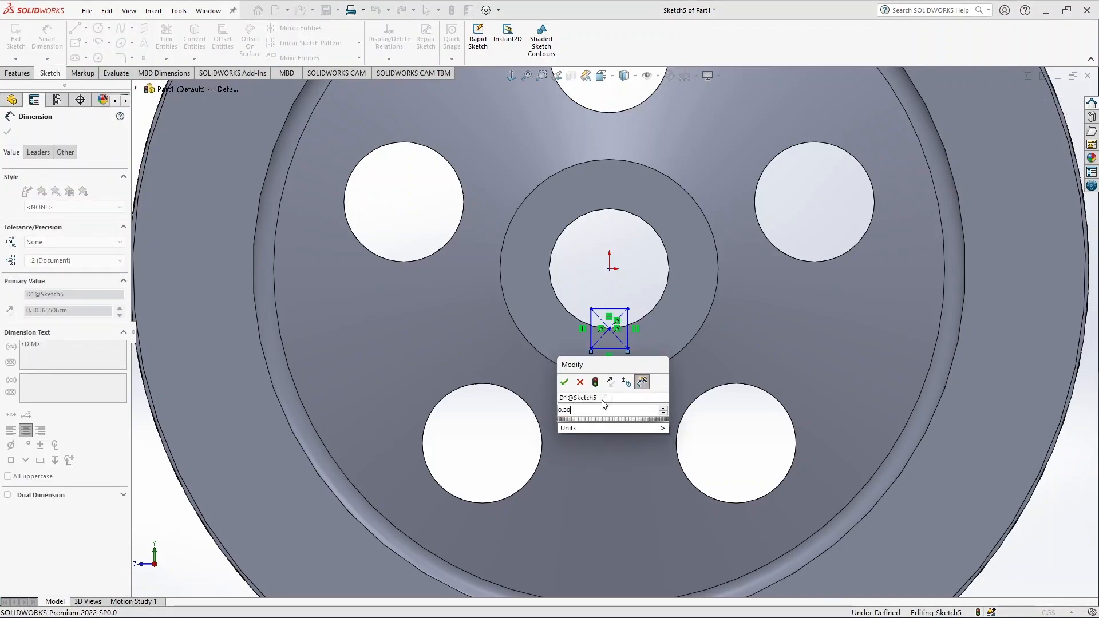
key("Return")
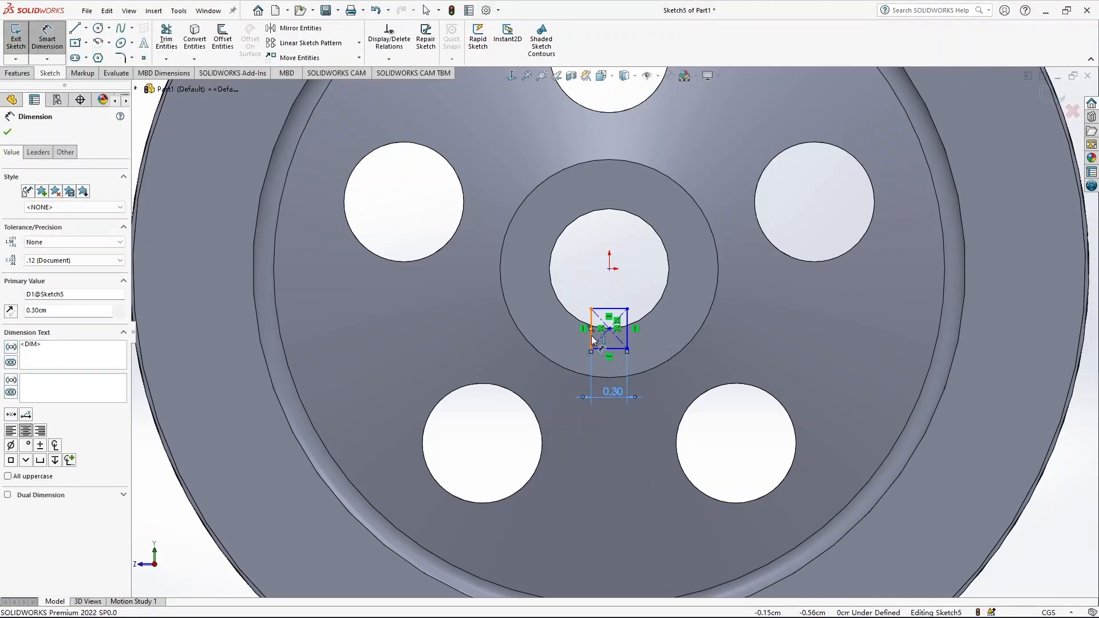
left_click(592, 341)
left_click(556, 336)
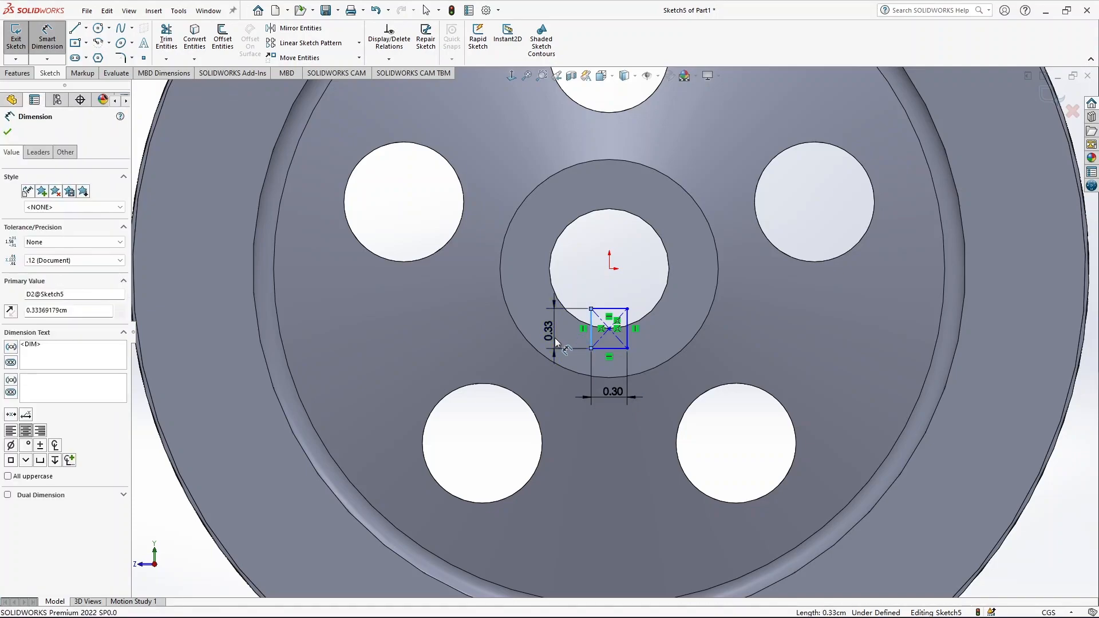
type("0.4")
key("Return")
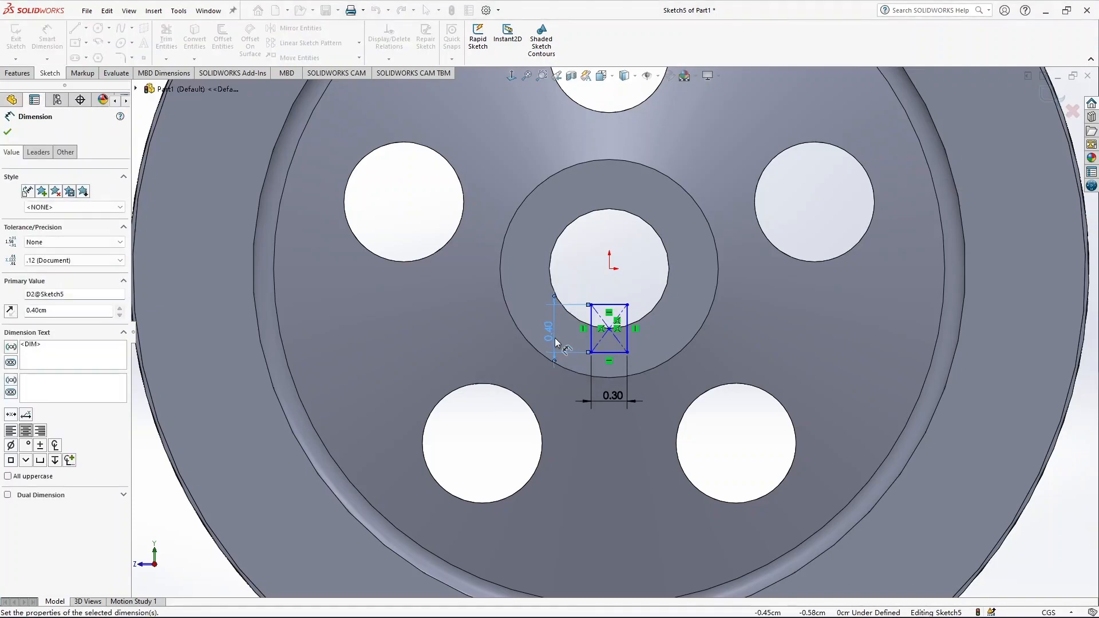
left_click(9, 128)
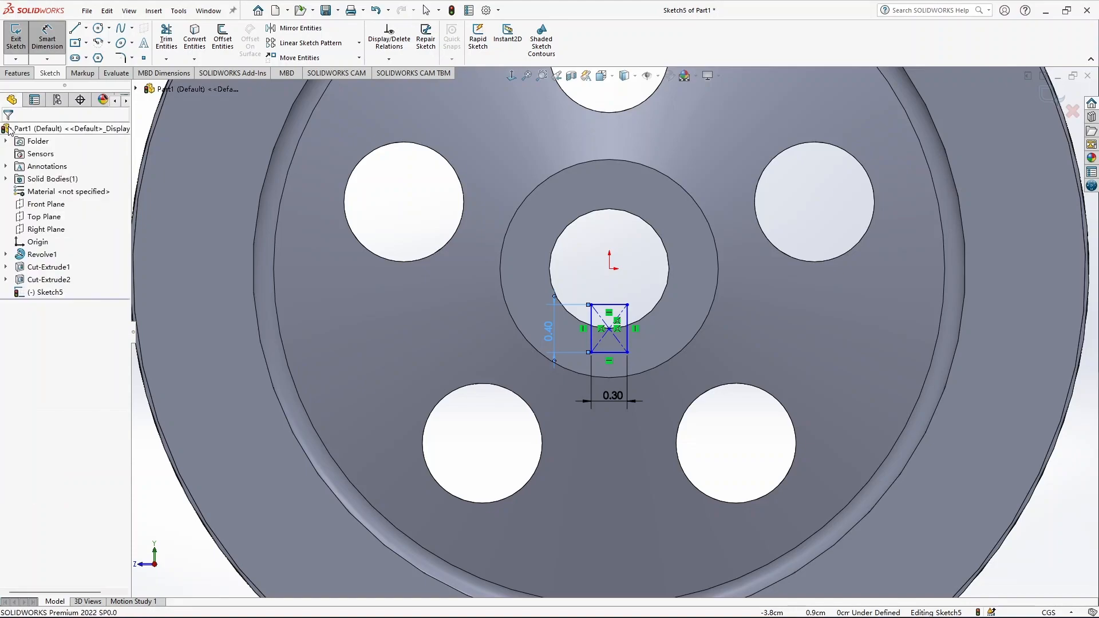
Step: Cut-extrude the keyway rectangle through the hub as a blind cut 2.00 cm deep
left_click(17, 73)
left_click(170, 35)
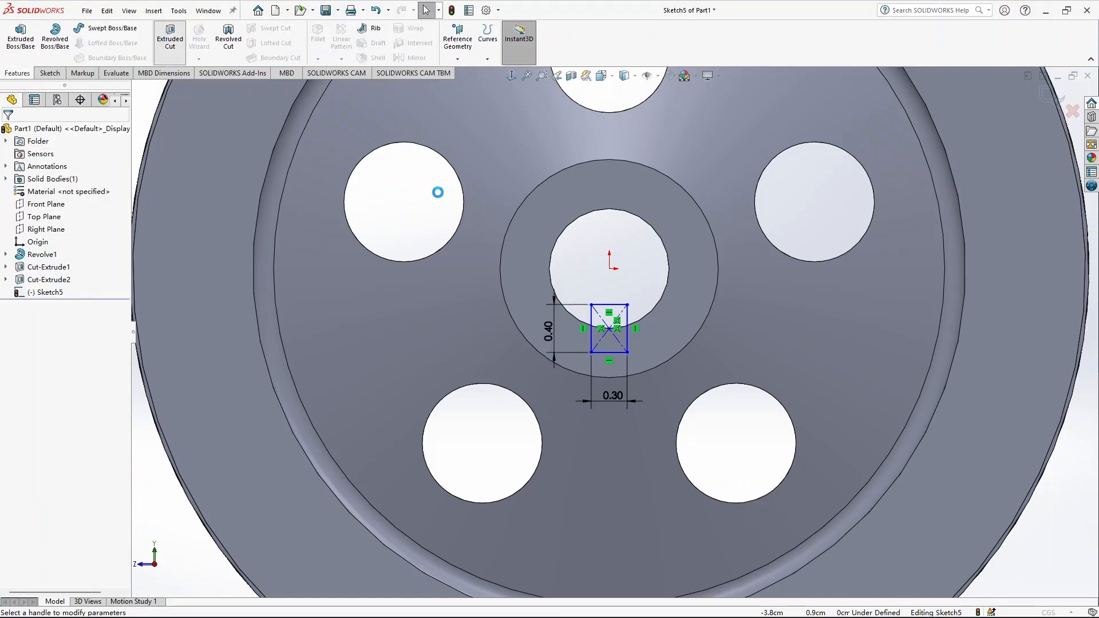
left_click(8, 132)
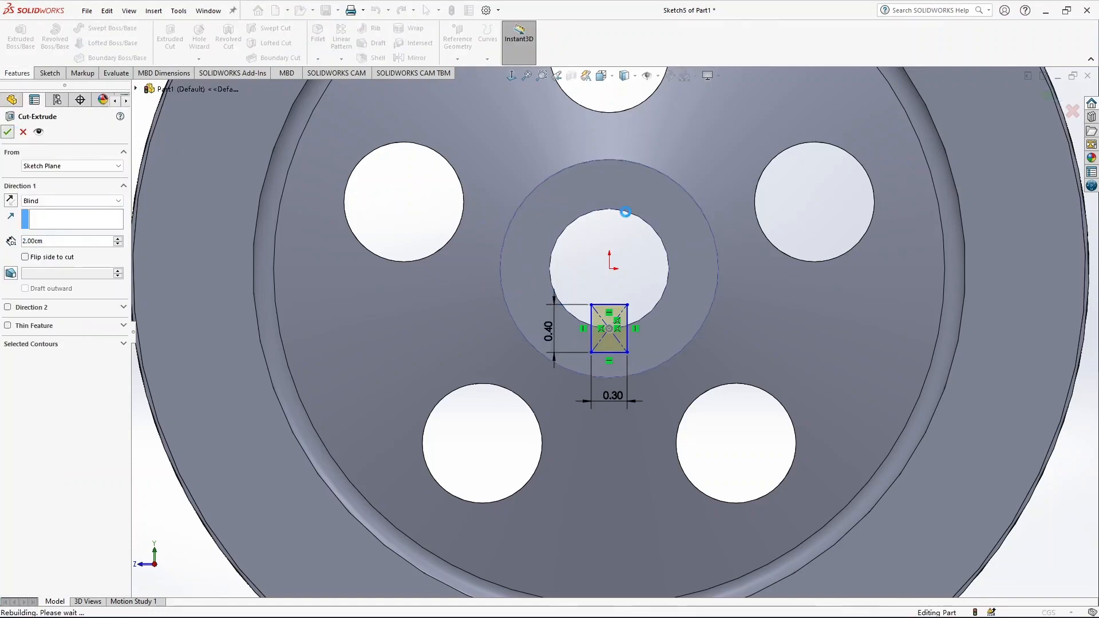
scroll(622, 264, "up", 5)
scroll(622, 264, "down", 1)
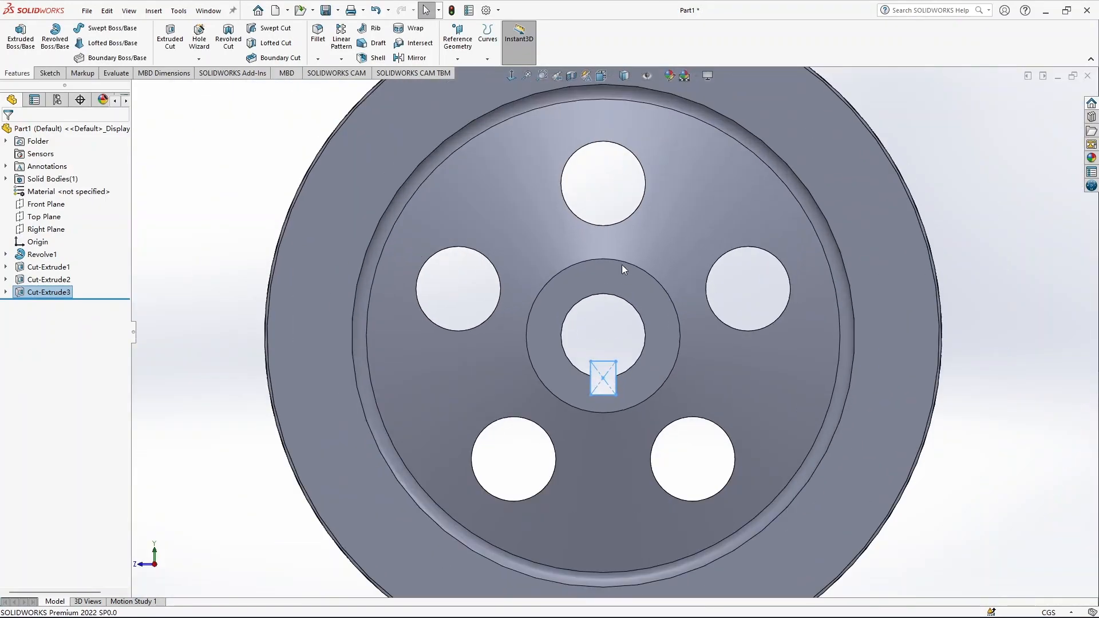
left_click(959, 211)
Step: Apply a bronze metal appearance to the pulley's whole solid body
scroll(642, 310, "down", 2)
scroll(643, 310, "up", 4)
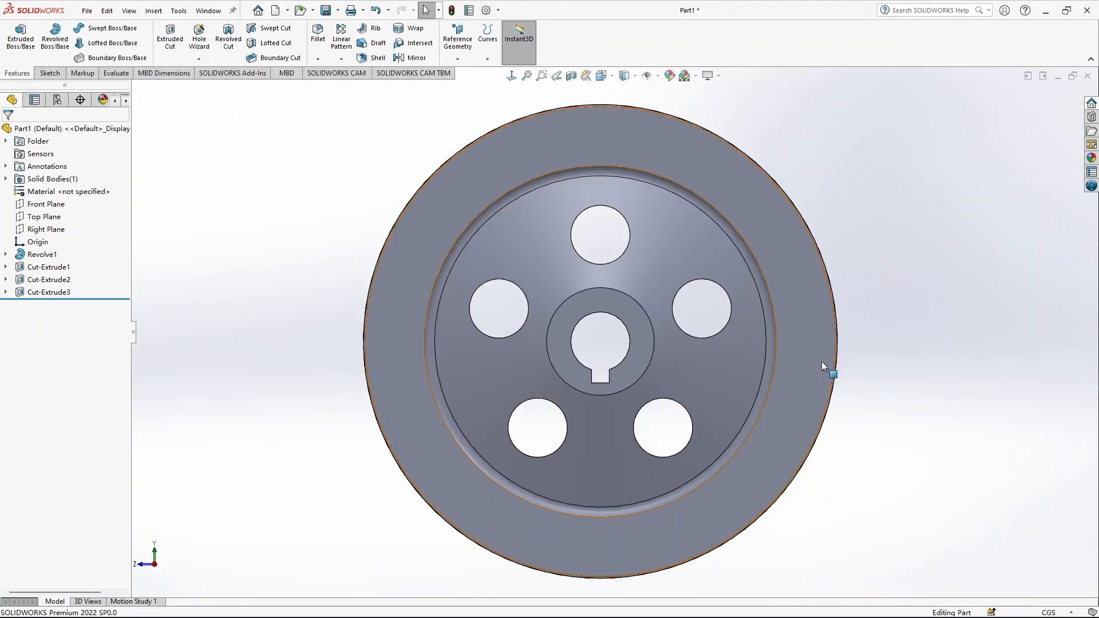
middle_click_drag(559, 359, 620, 271)
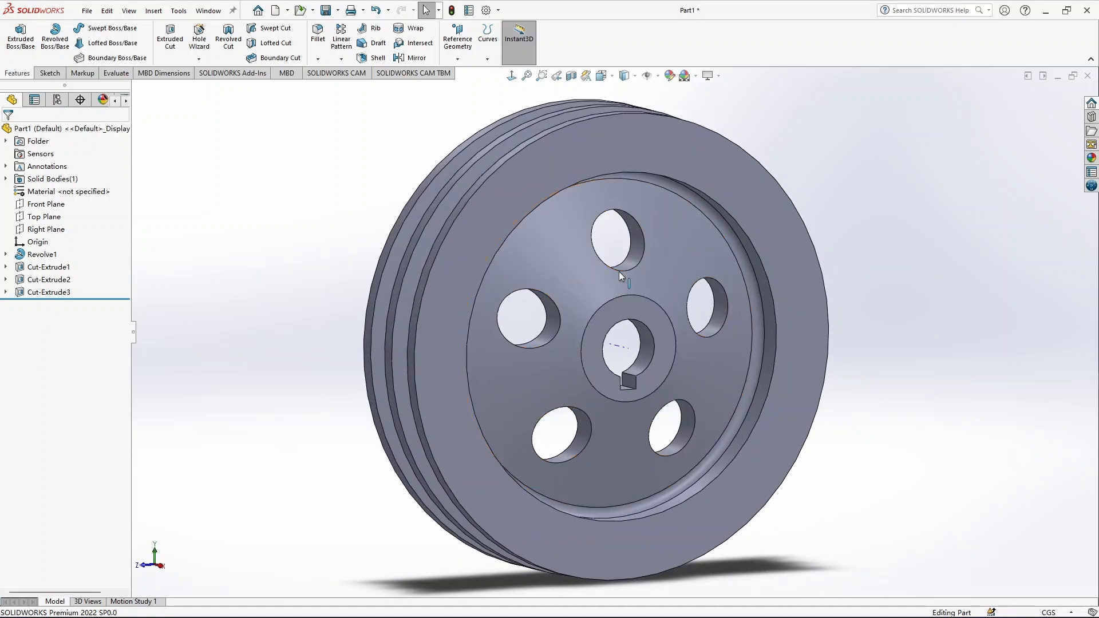
mouse_move(589, 305)
middle_mouse_down()
mouse_move(599, 238)
mouse_move(607, 311)
middle_mouse_up()
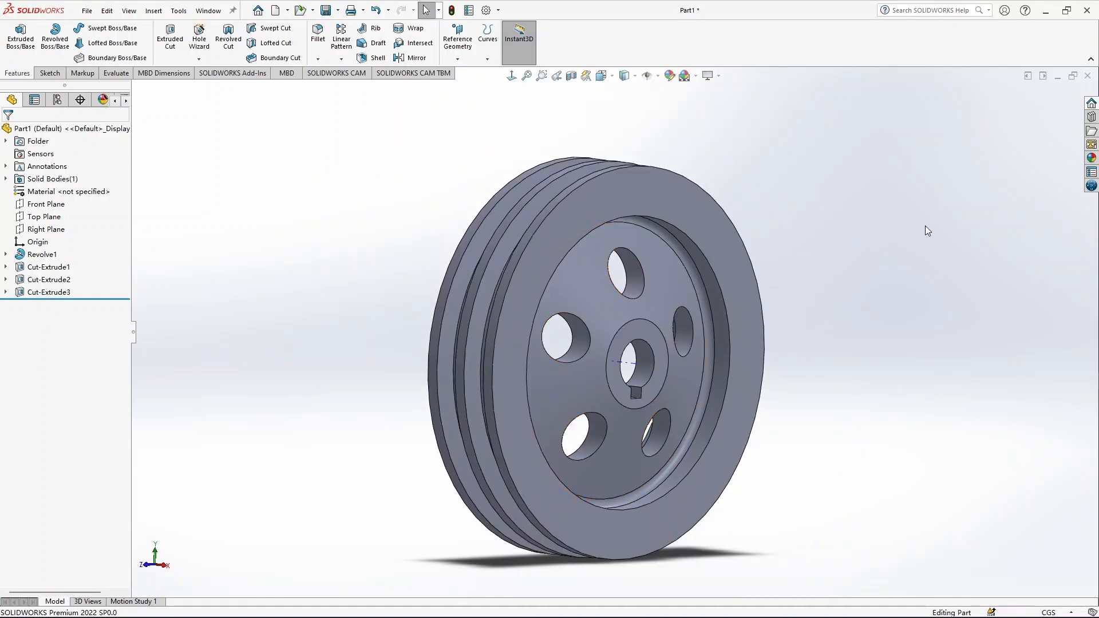
left_click(1092, 158)
left_click(1012, 136)
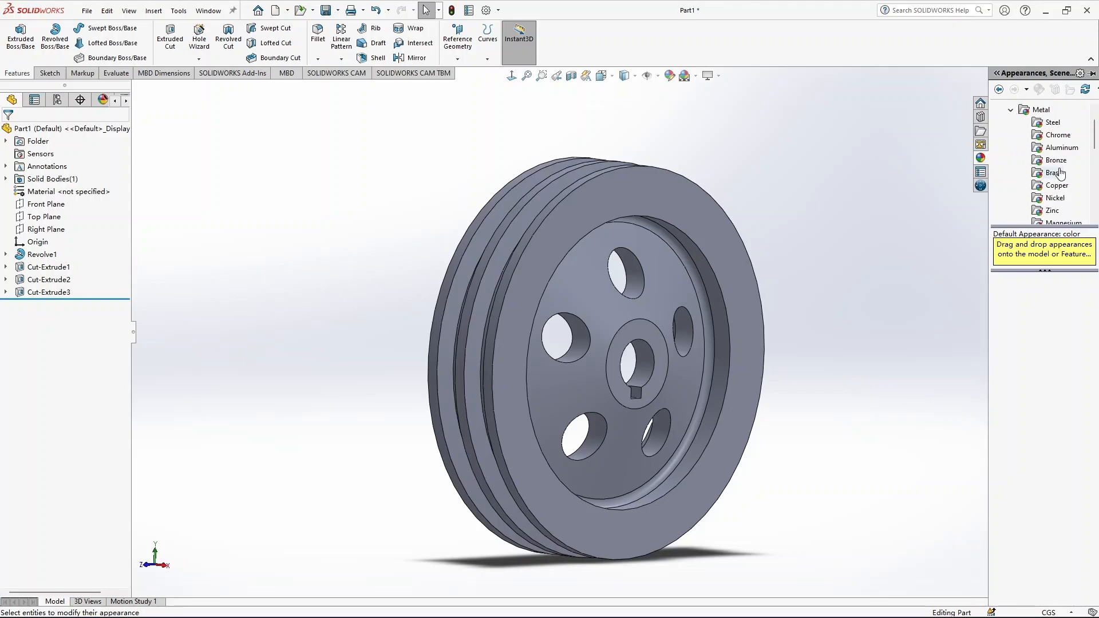
left_click(1057, 160)
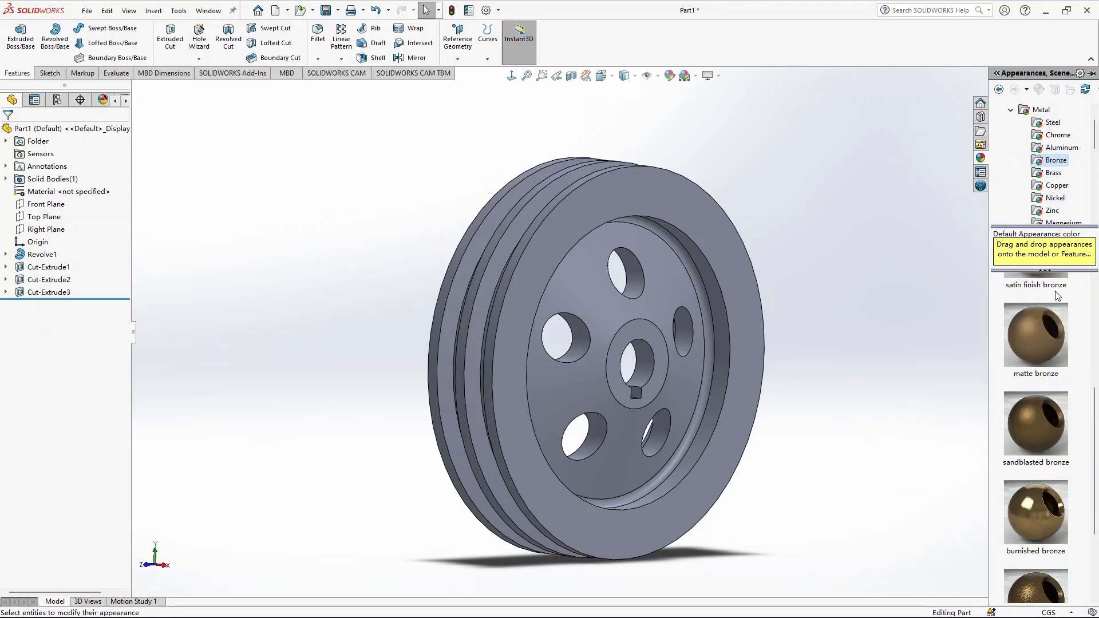
left_click_drag(1059, 374, 583, 387)
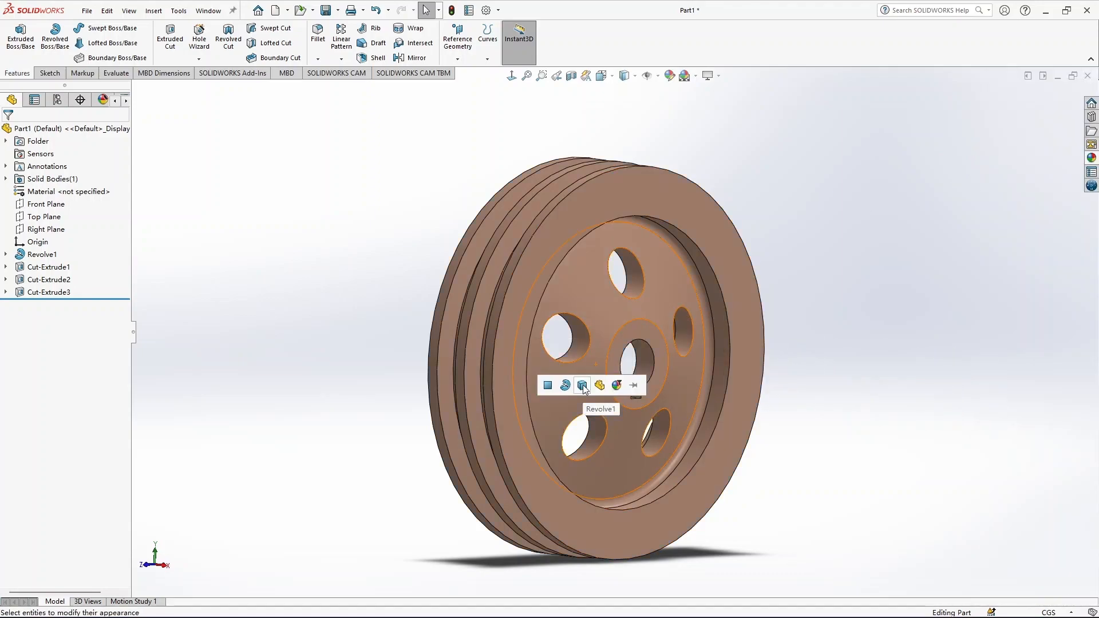
left_click(583, 387)
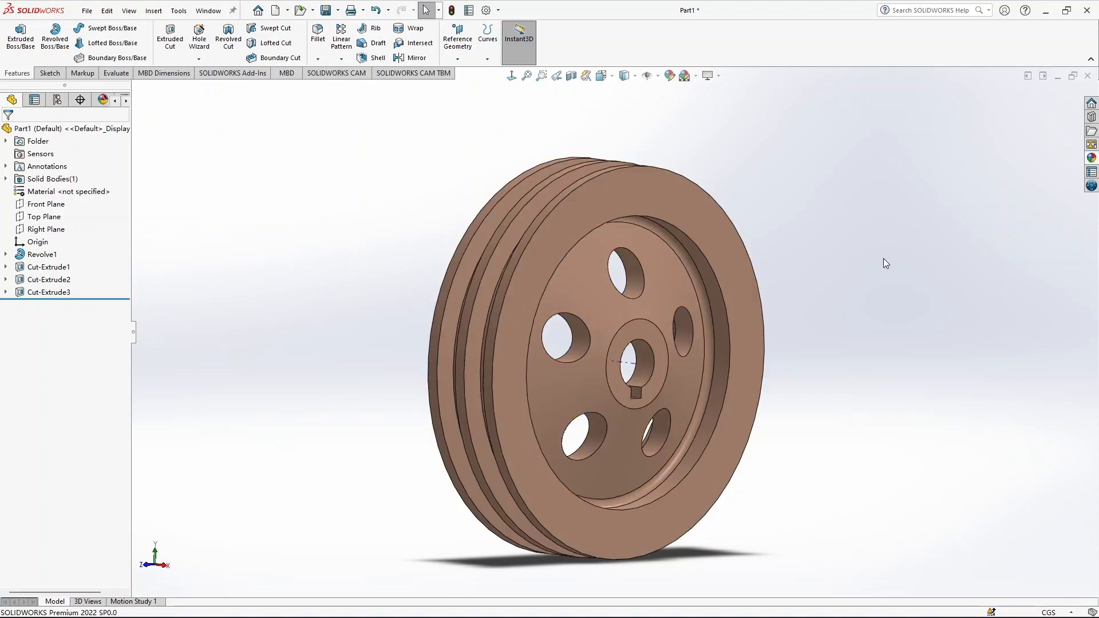
Step: Create a planar section view of the pulley on the Front Plane with a 0.00 cm offset
middle_click_drag(825, 331, 676, 390)
middle_click_drag(517, 394, 761, 366)
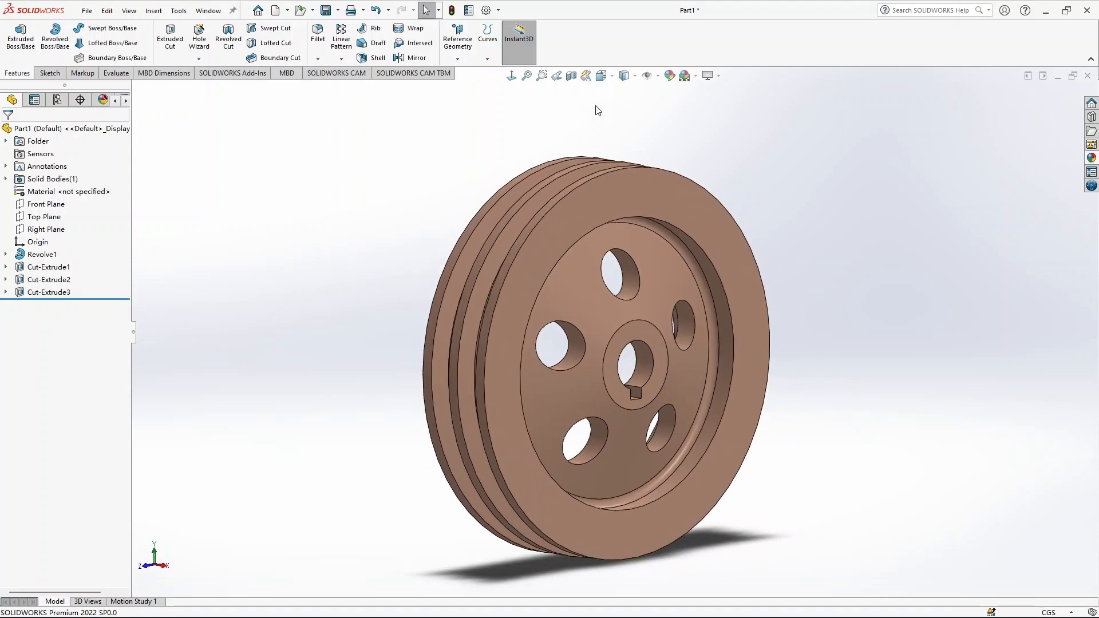
left_click(571, 75)
mouse_move(558, 369)
left_mouse_down()
mouse_move(497, 399)
mouse_move(524, 379)
mouse_move(560, 375)
left_mouse_up()
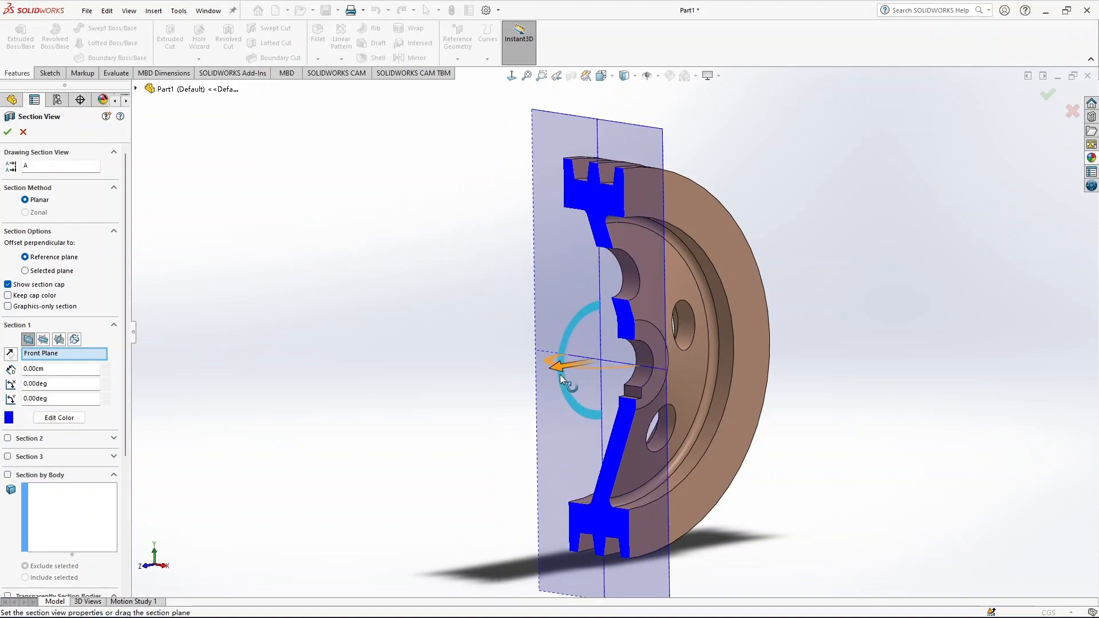
left_click(8, 133)
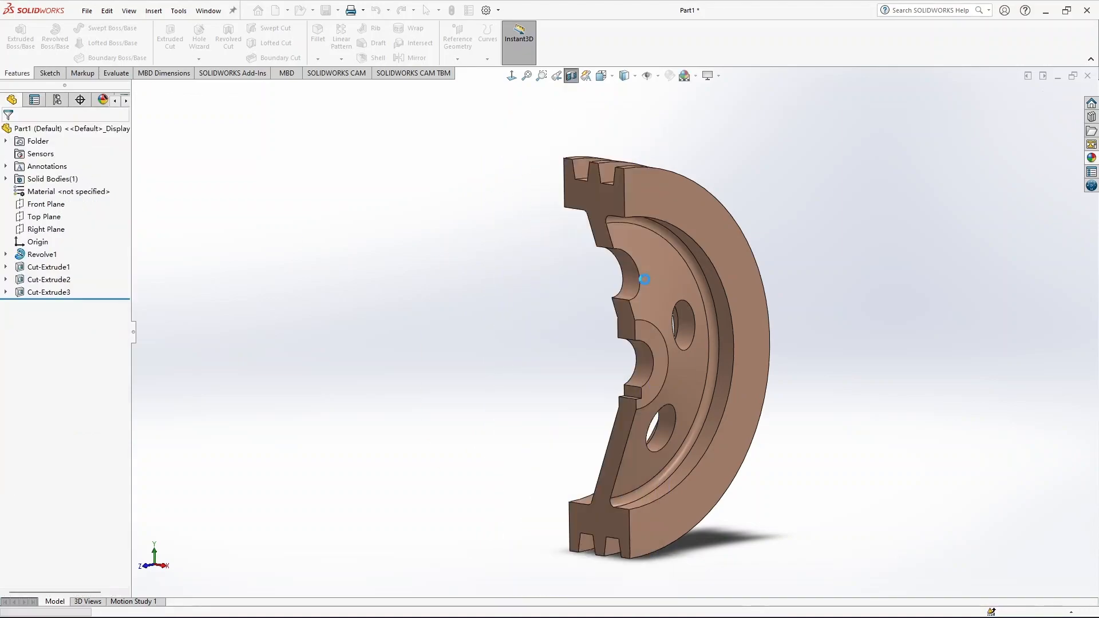